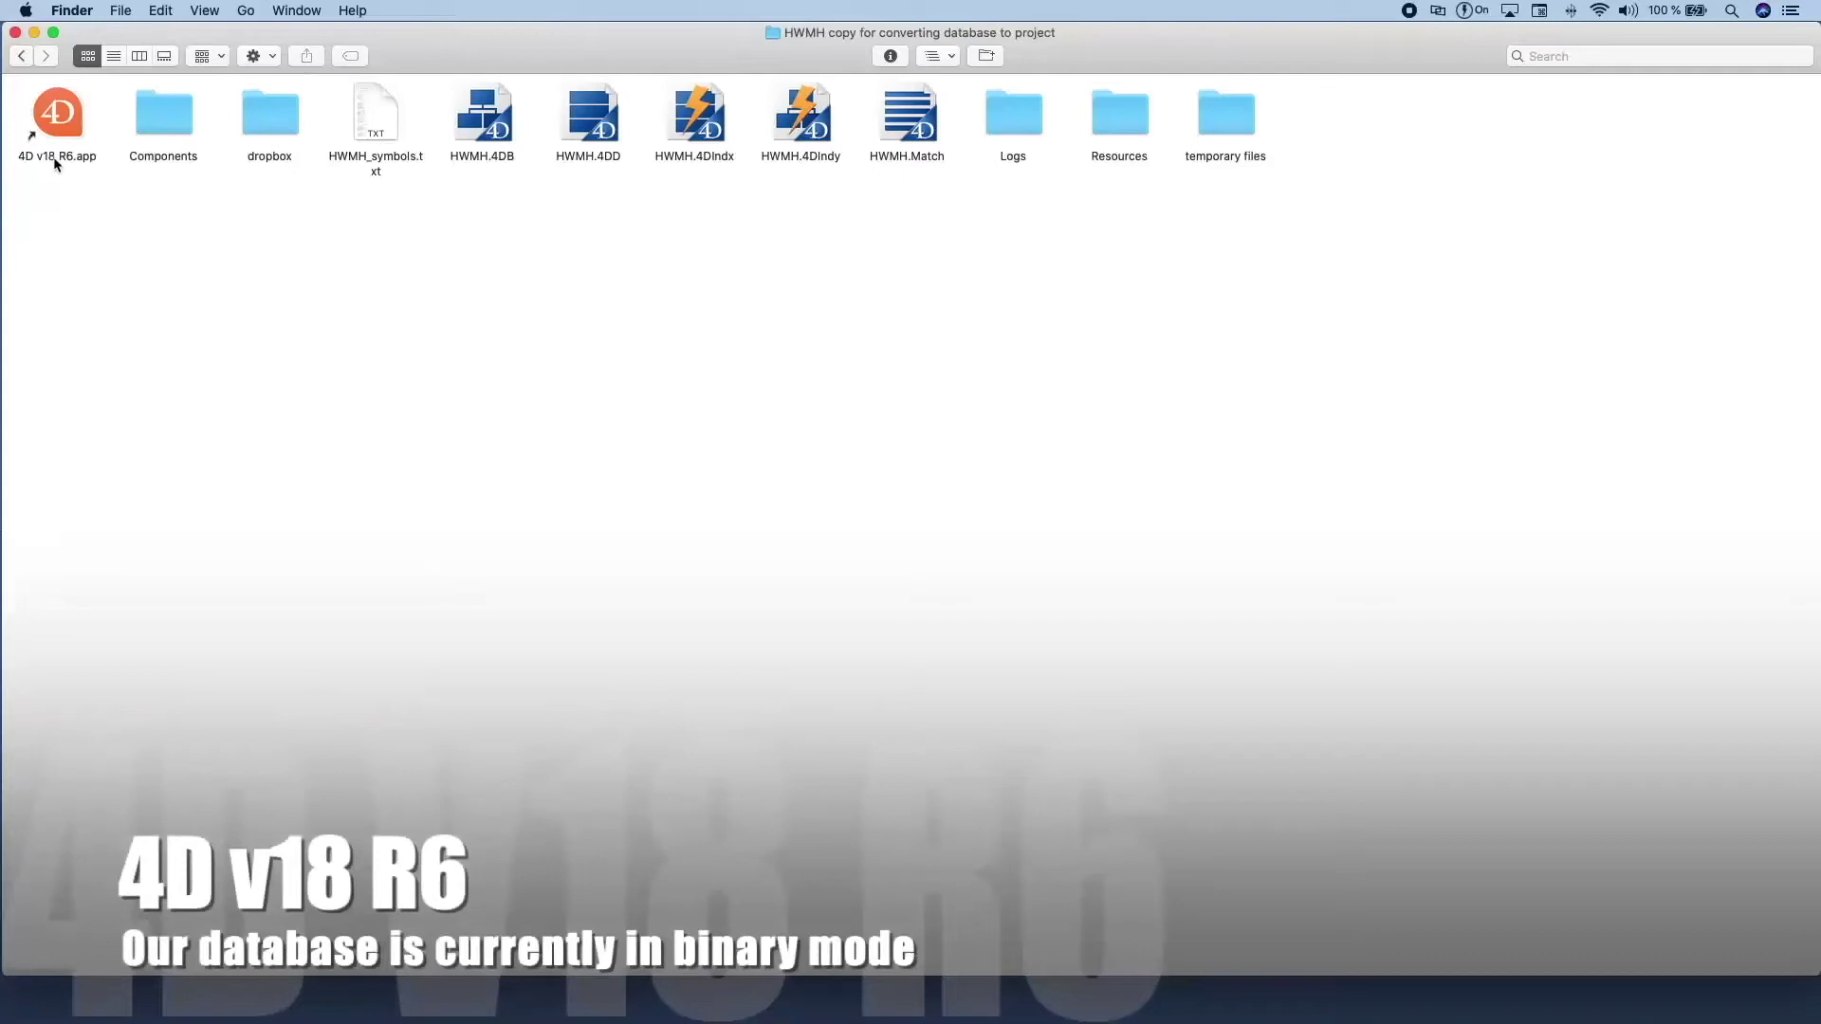
Open the HWMH.4DB database with 4D v18 R6 and export its structure to a project.
drag(488, 124, 59, 116)
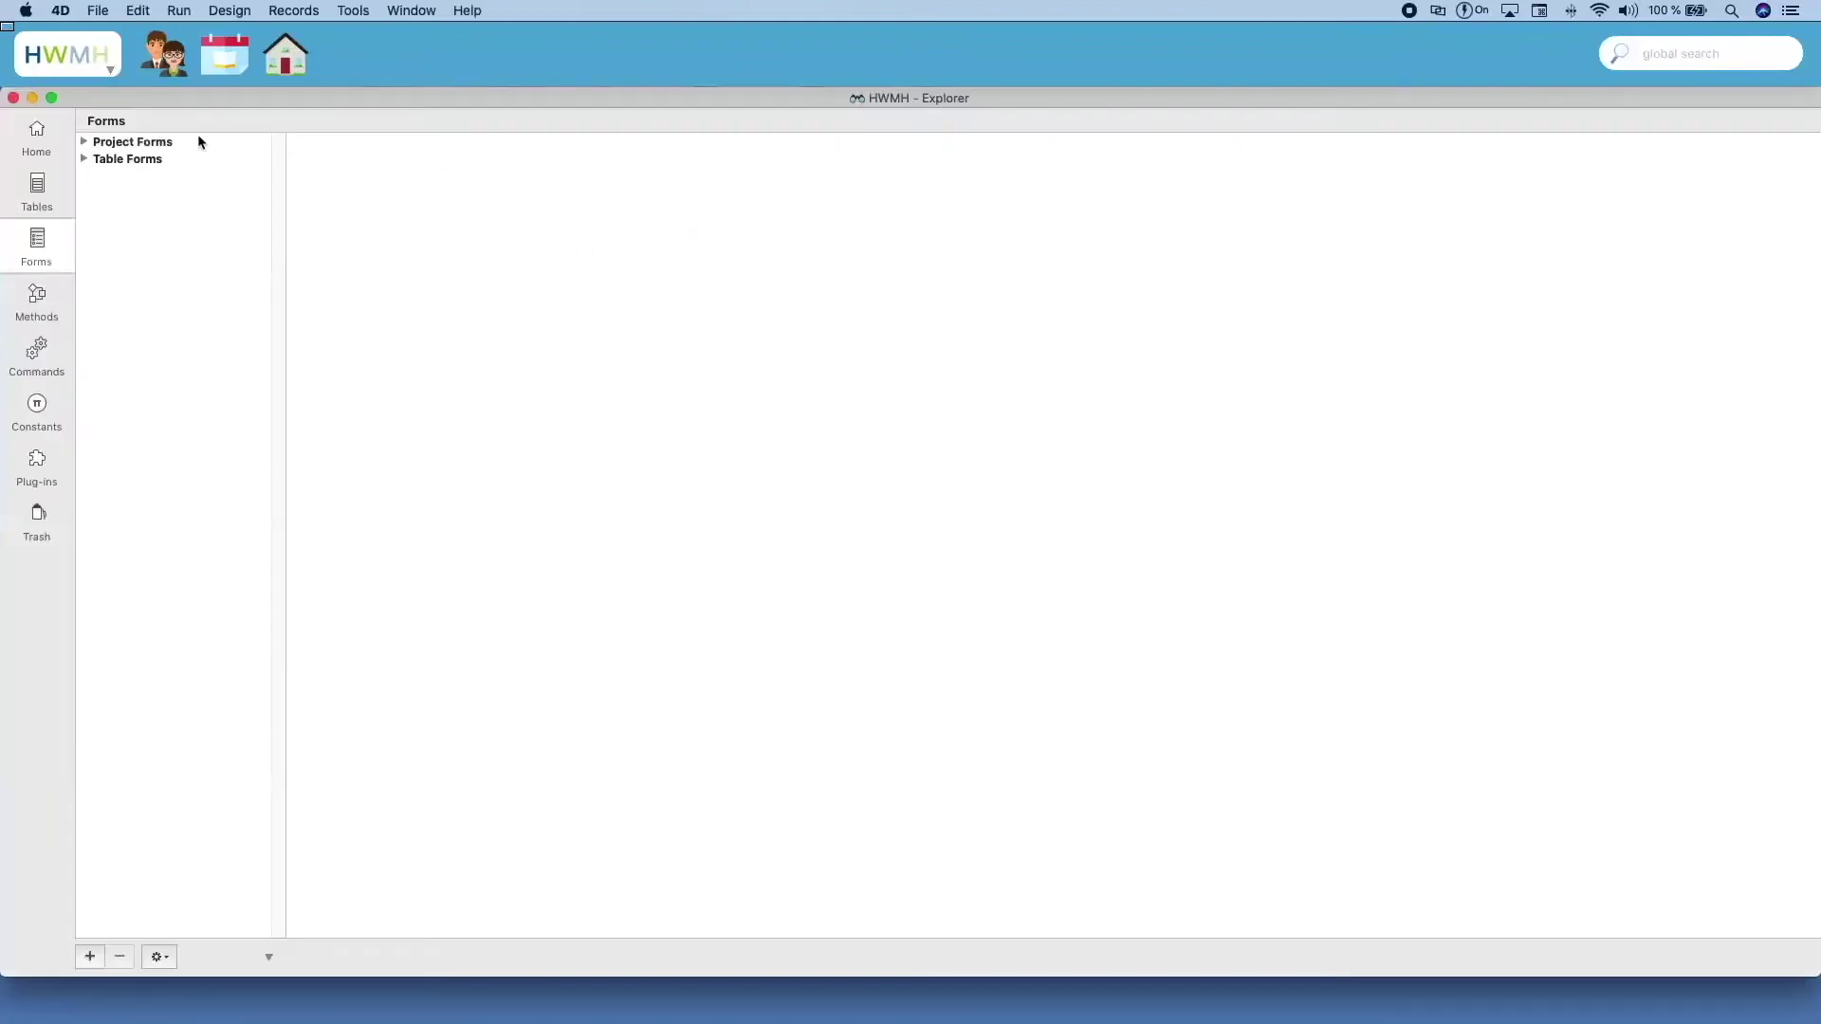
click(100, 11)
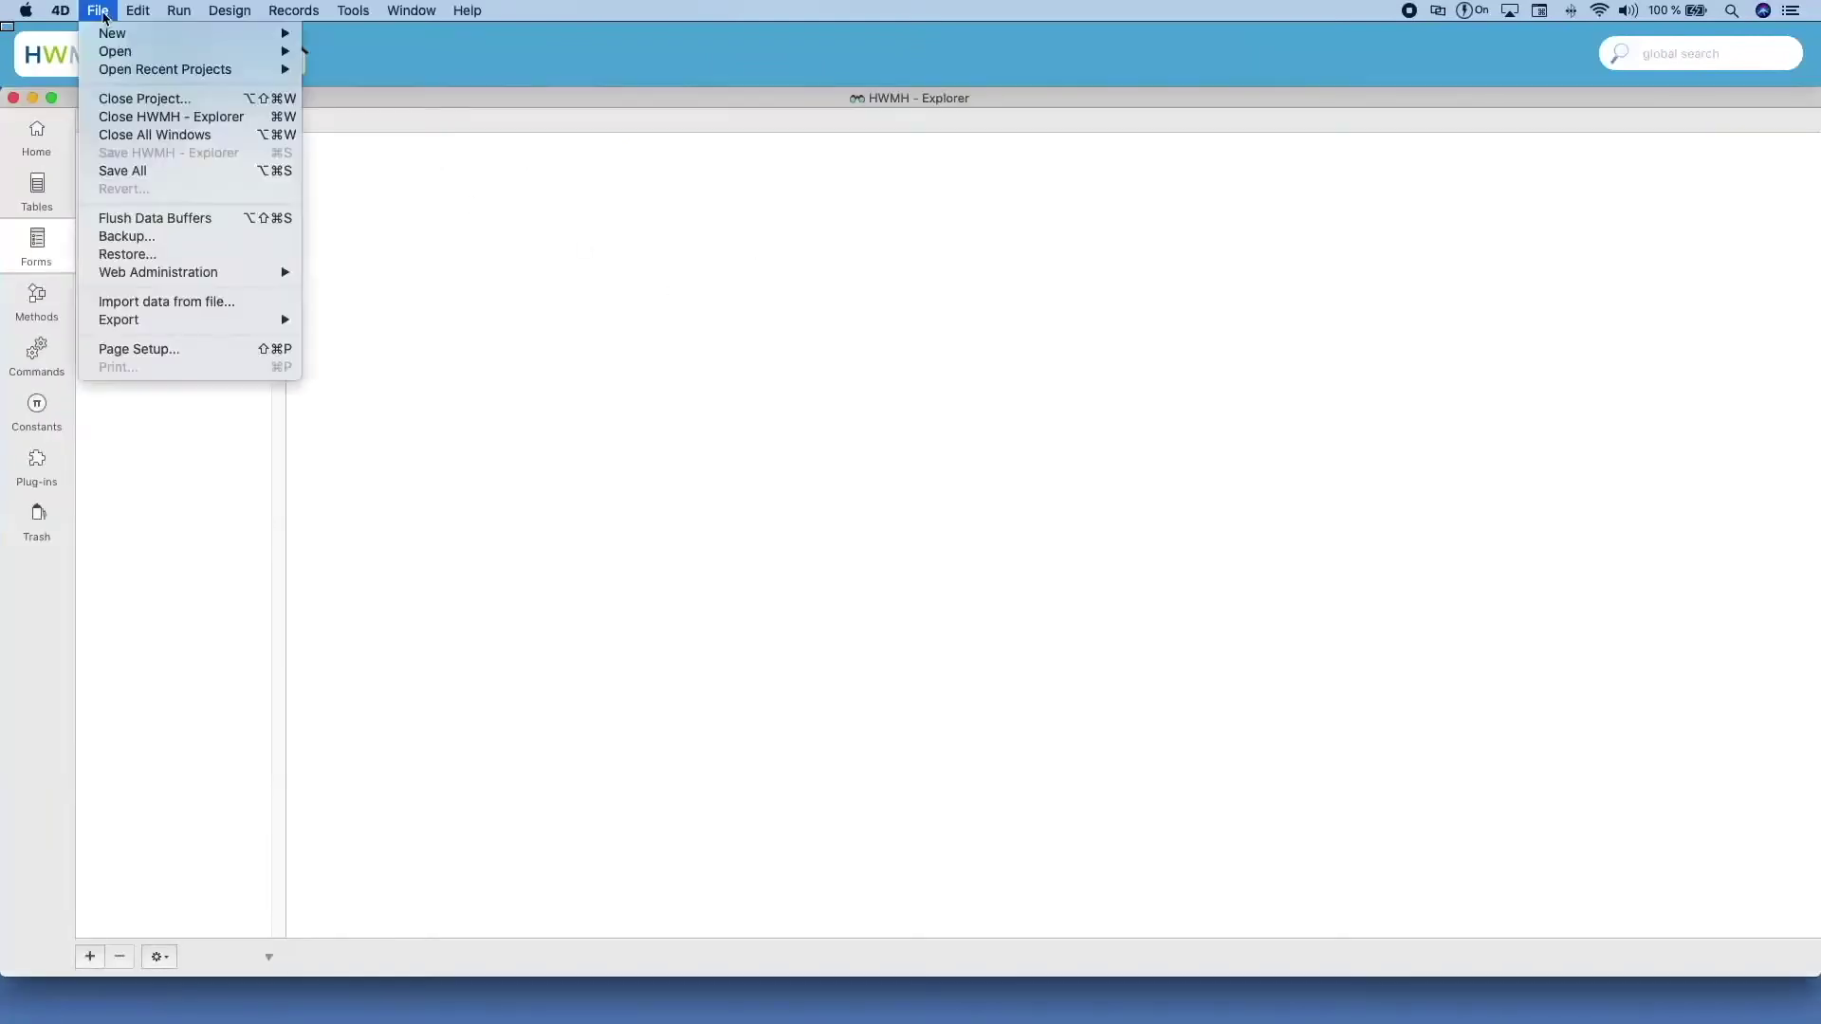
mouse_move(184, 329)
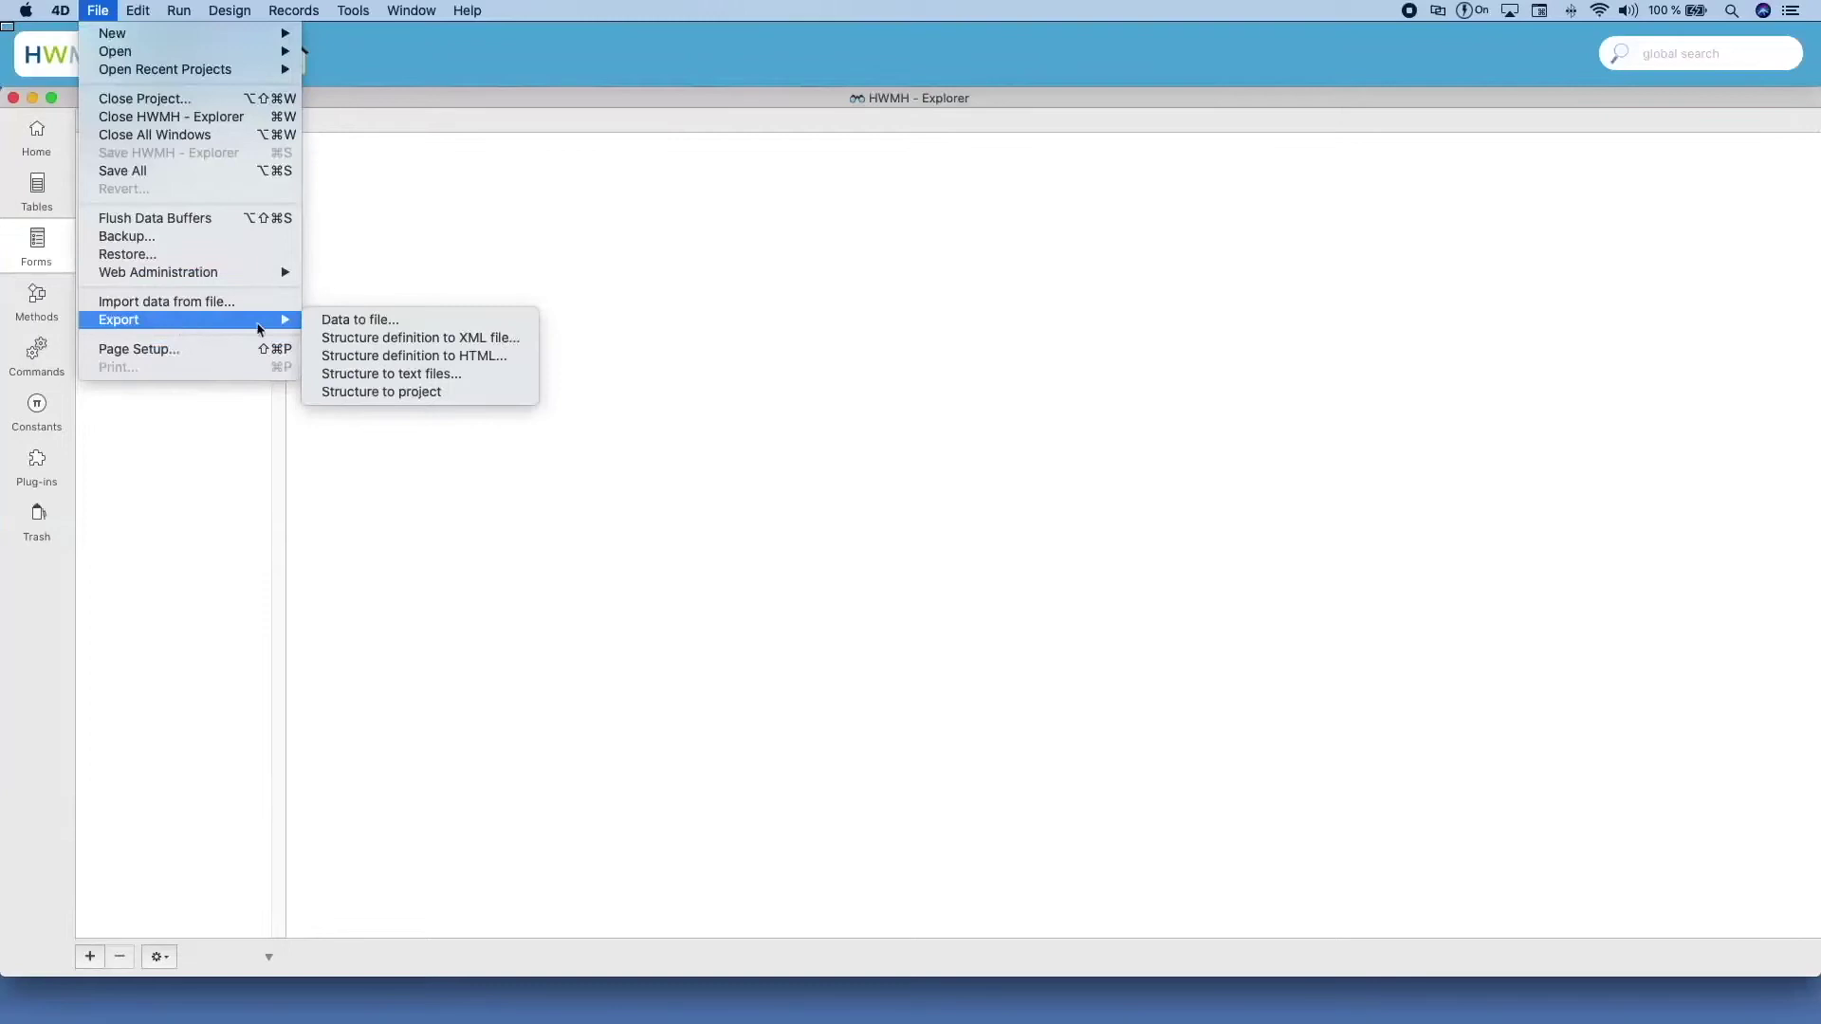
click(394, 392)
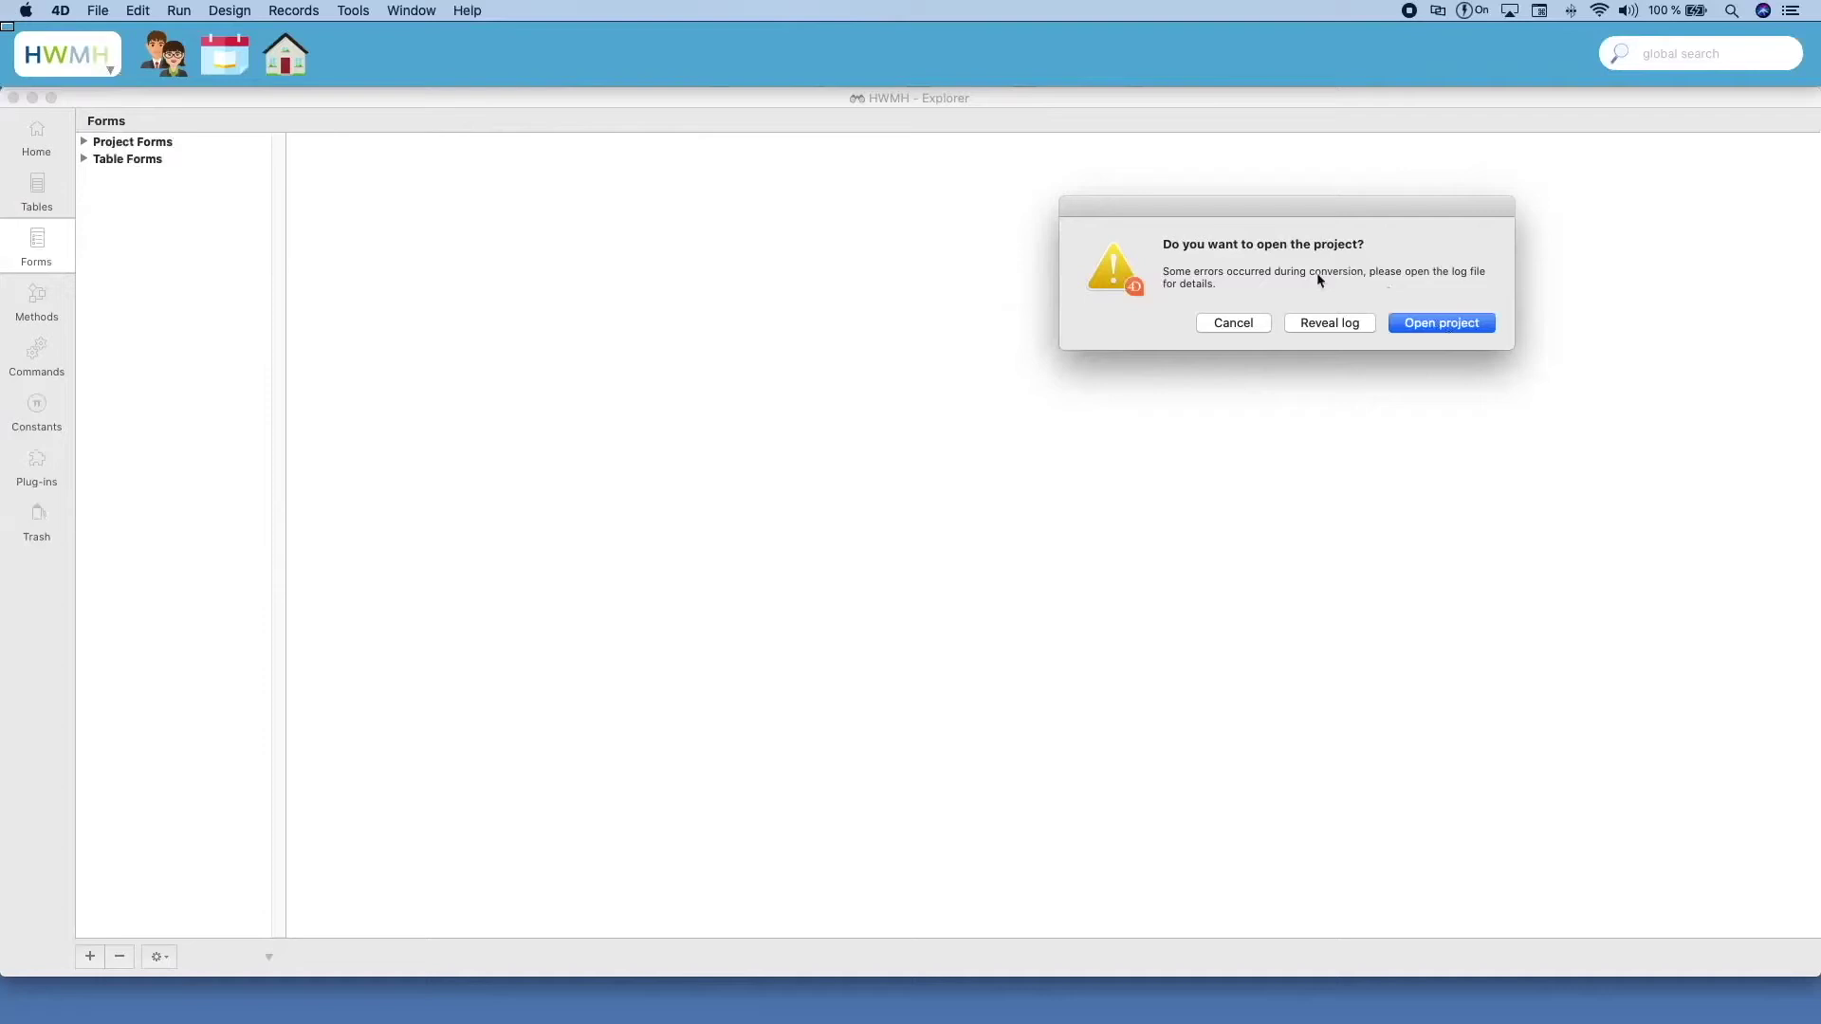
Open the conversion log file and examine the form, object and message of each reported error.
click(1334, 323)
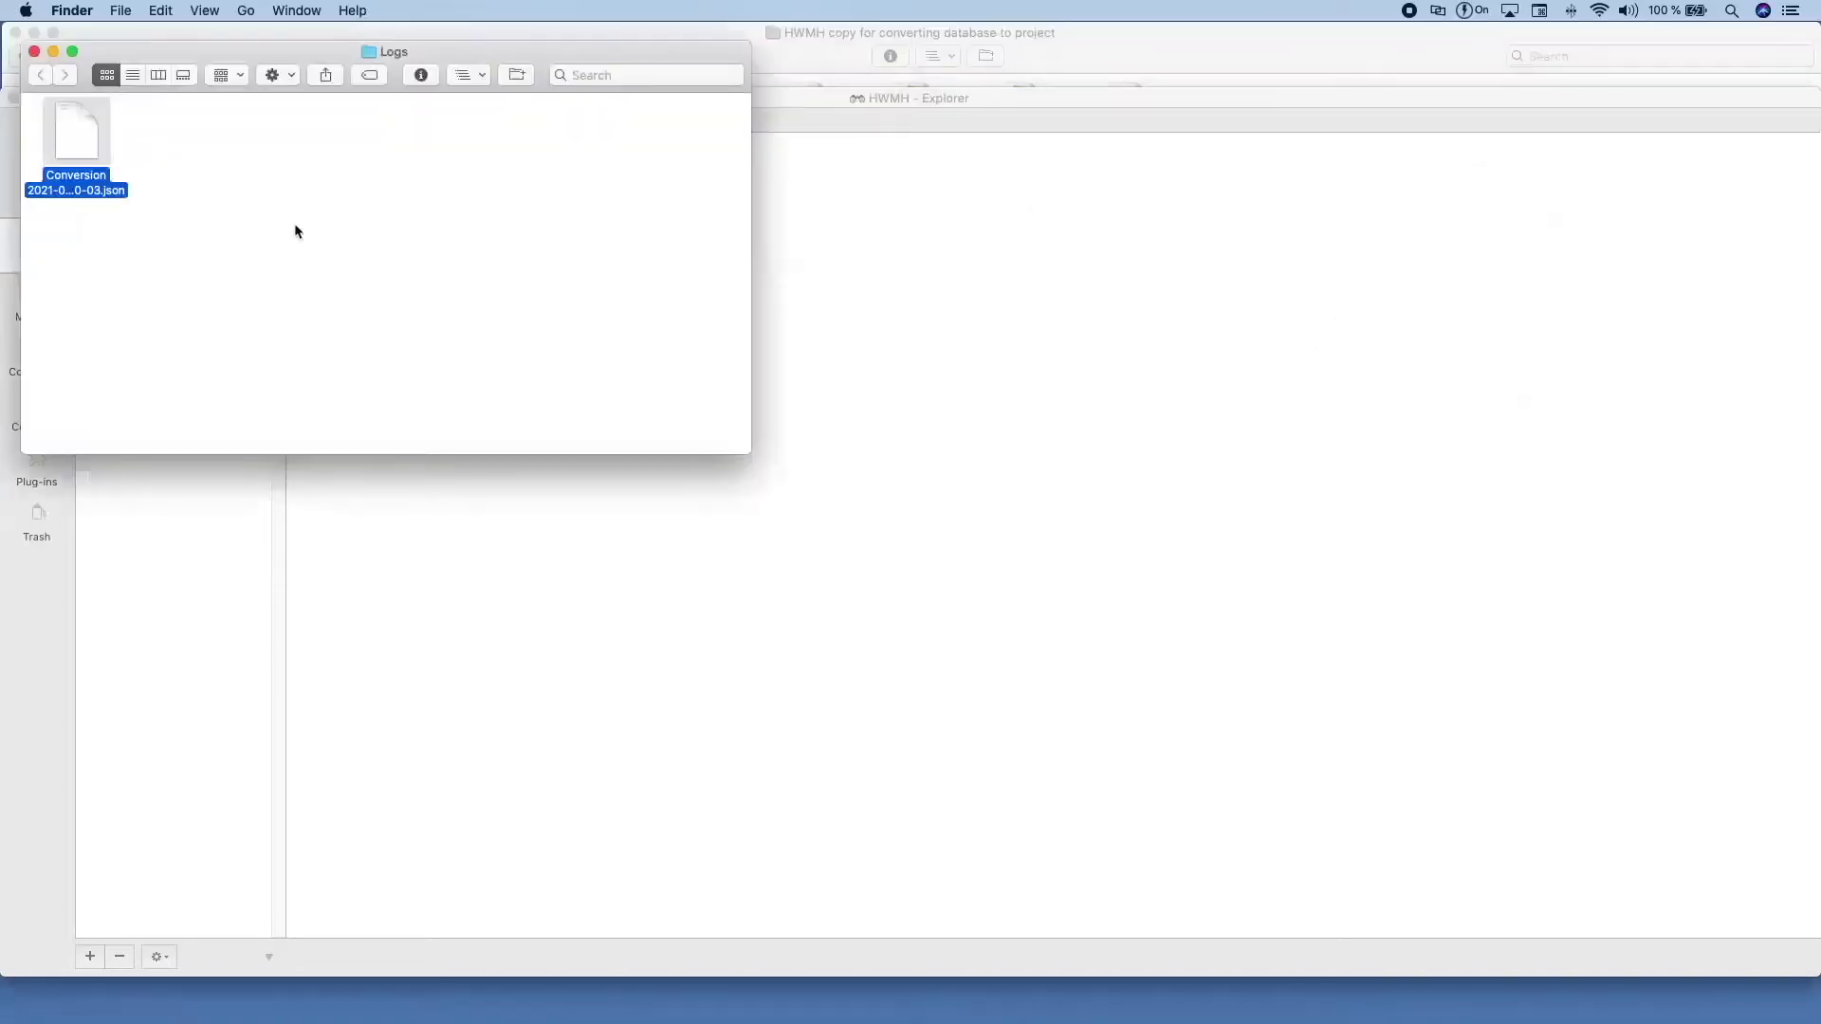
double_click(70, 139)
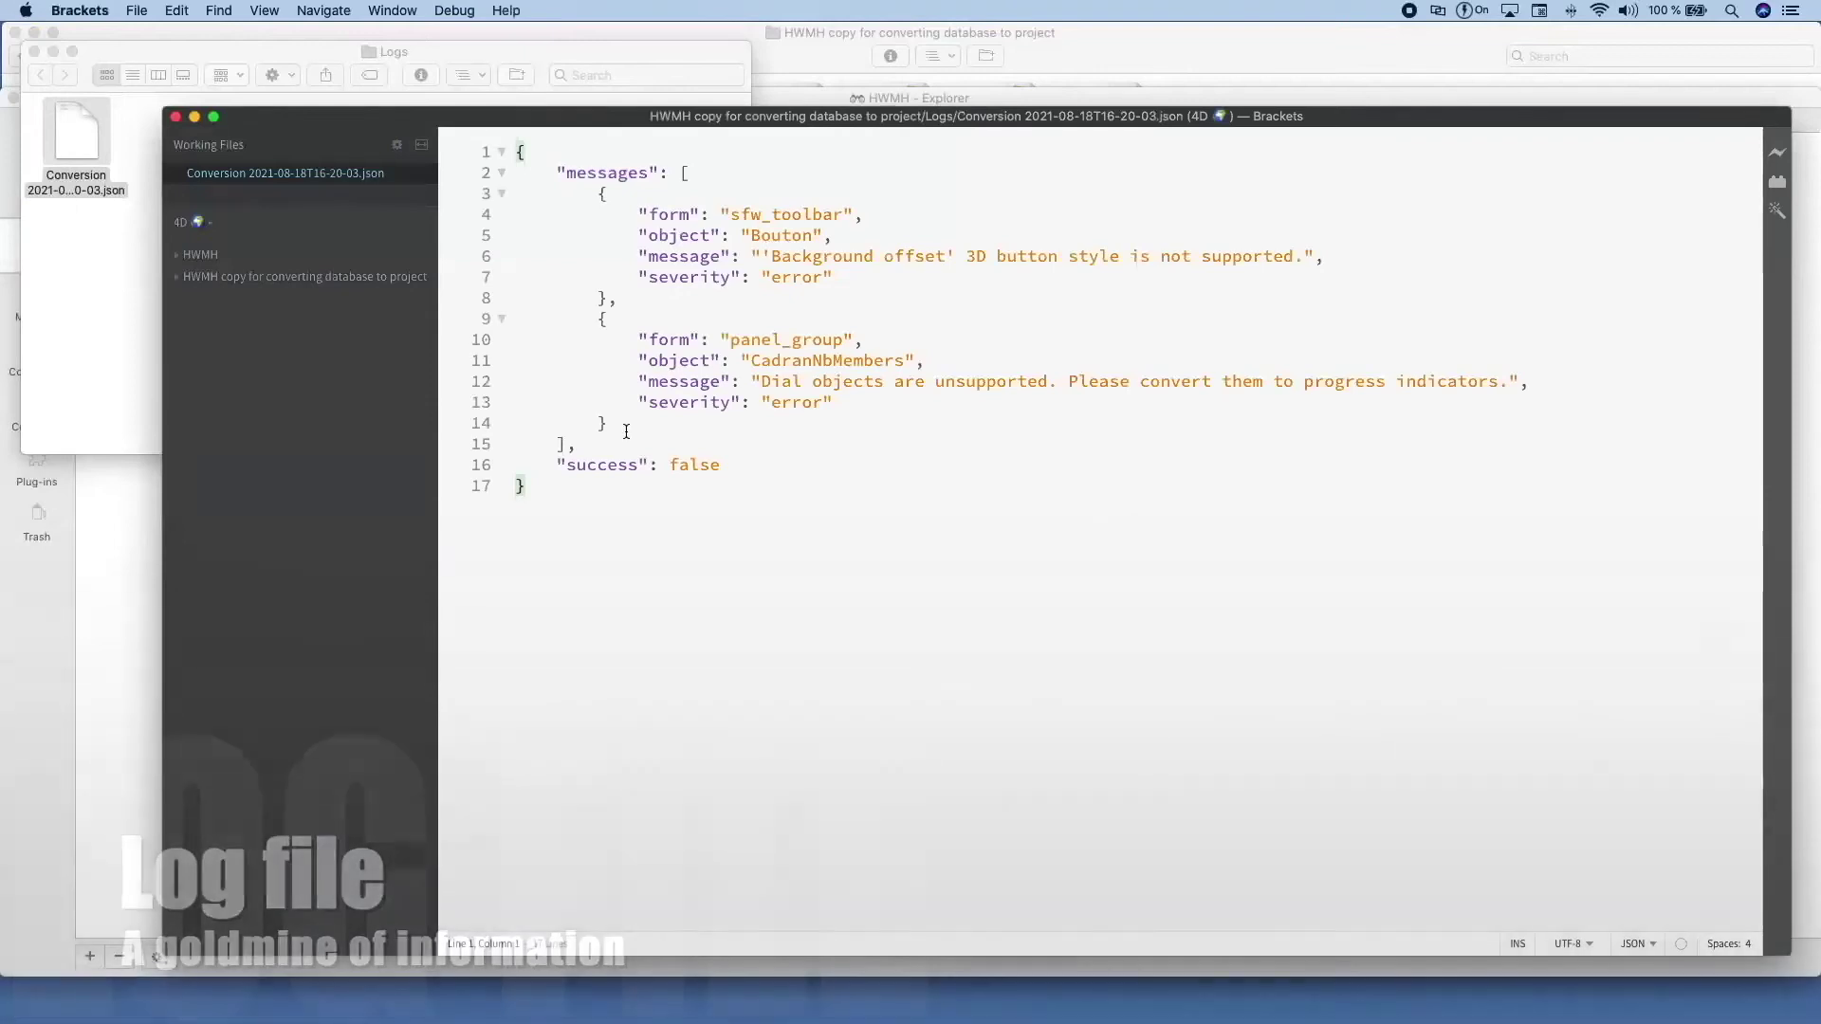
drag(626, 431, 557, 213)
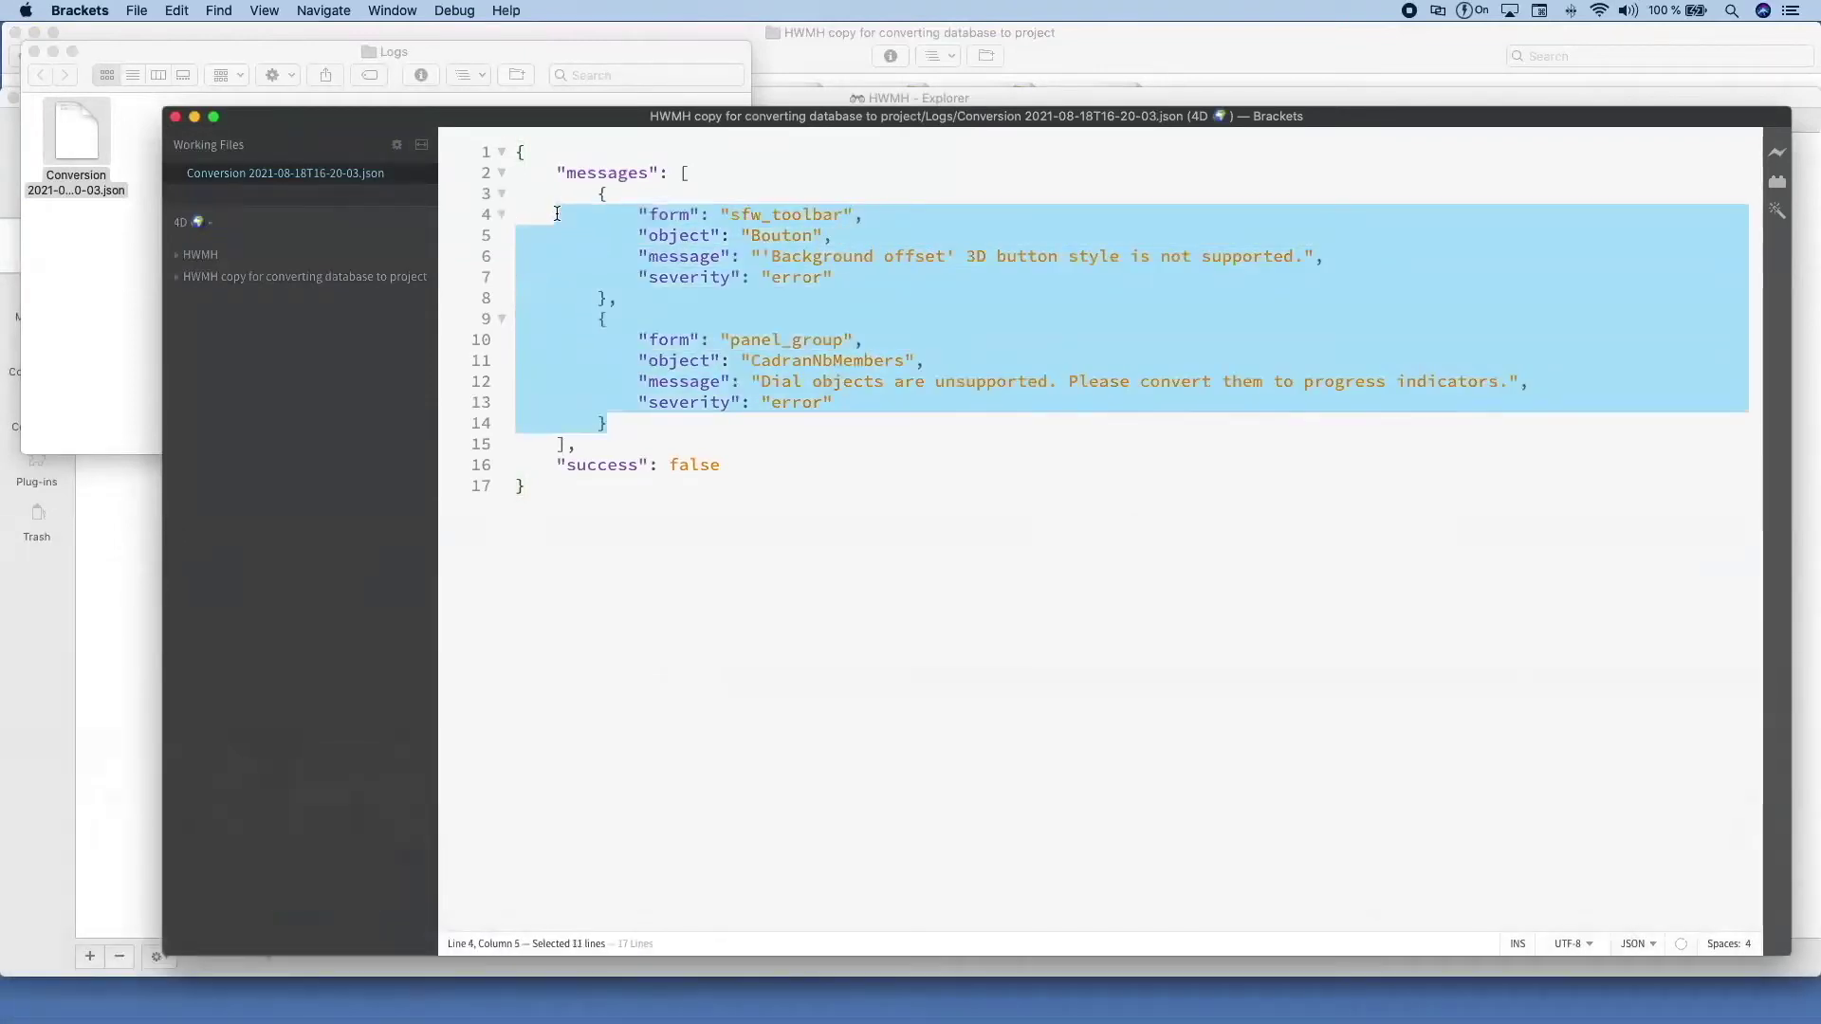
click(869, 332)
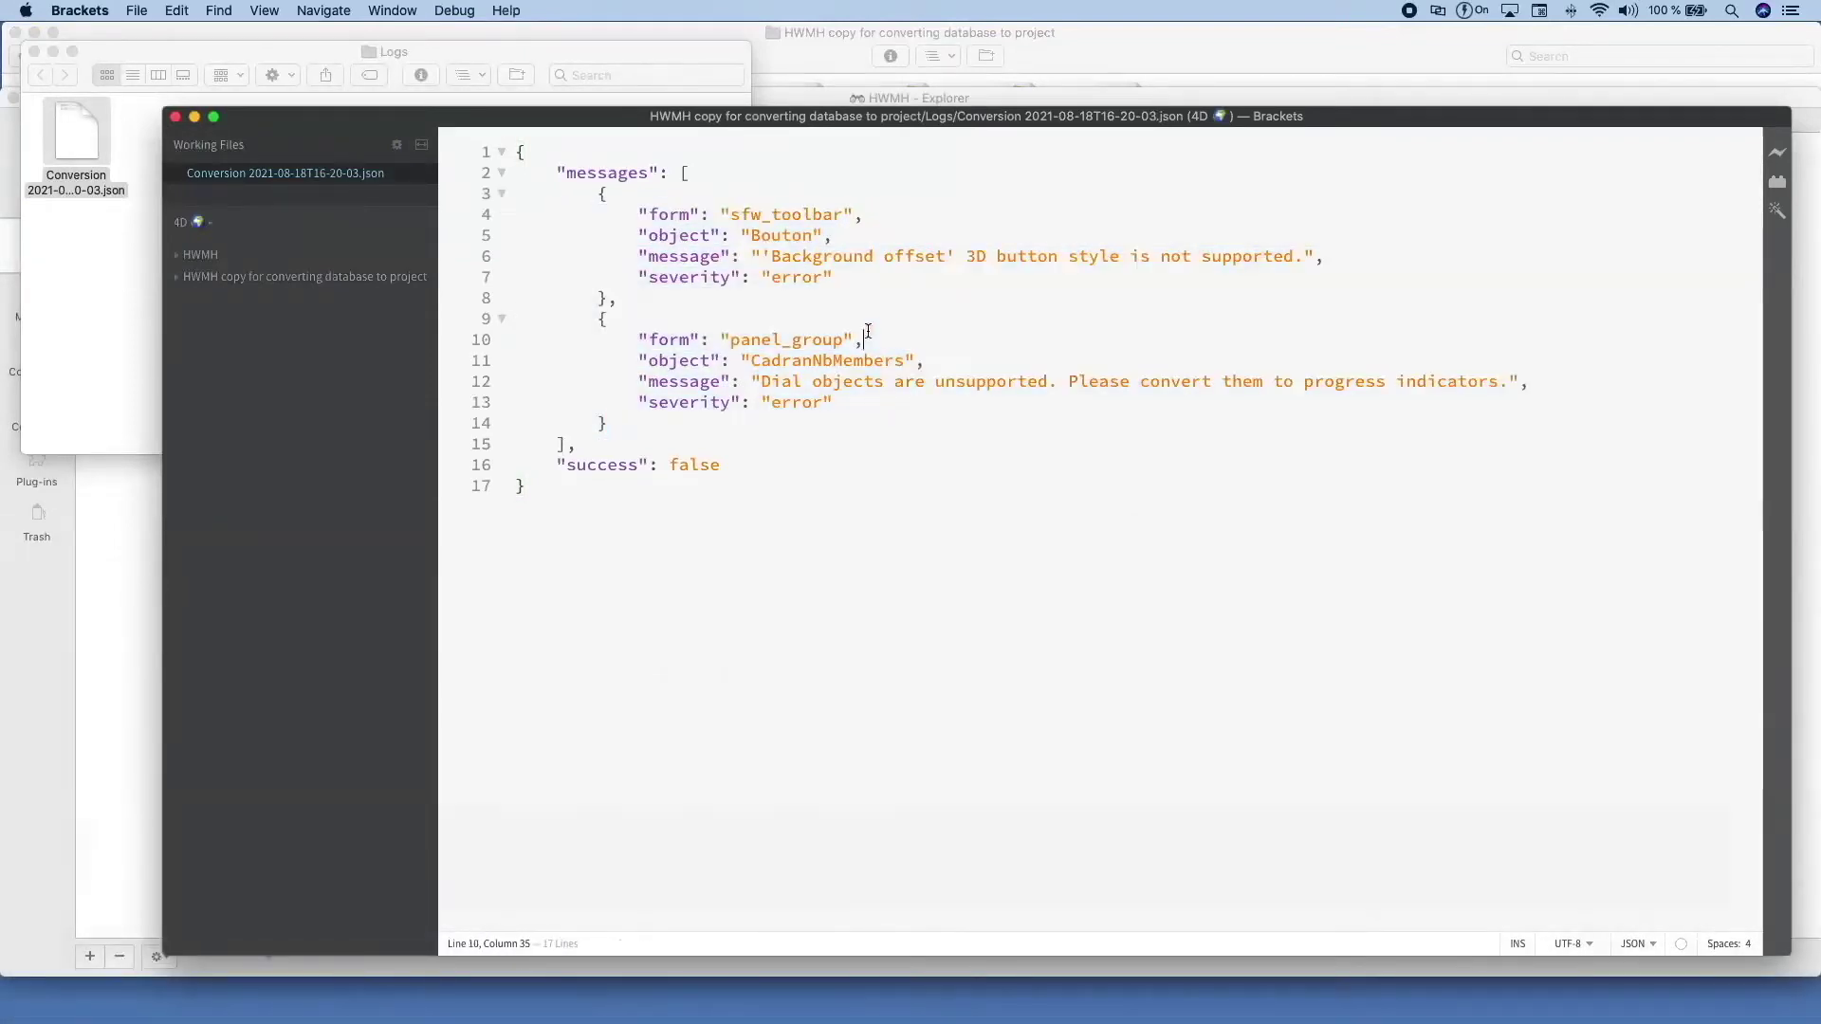
double_click(778, 342)
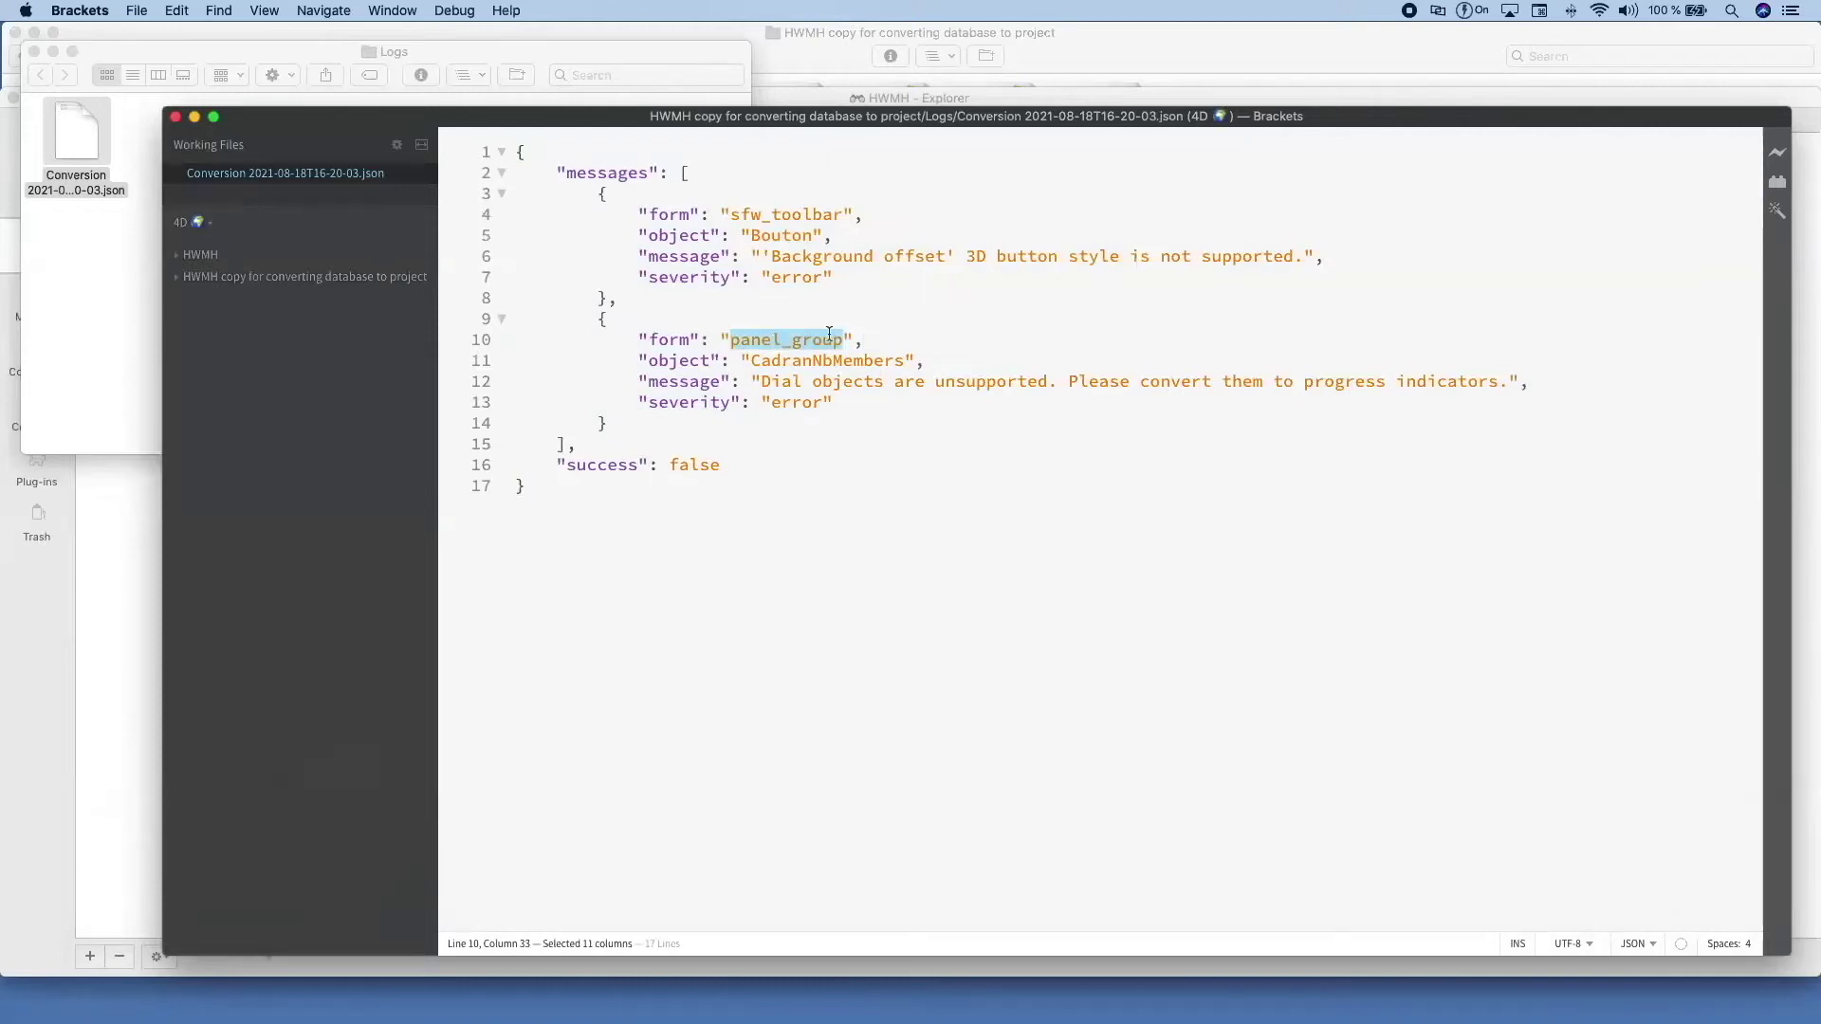
double_click(806, 216)
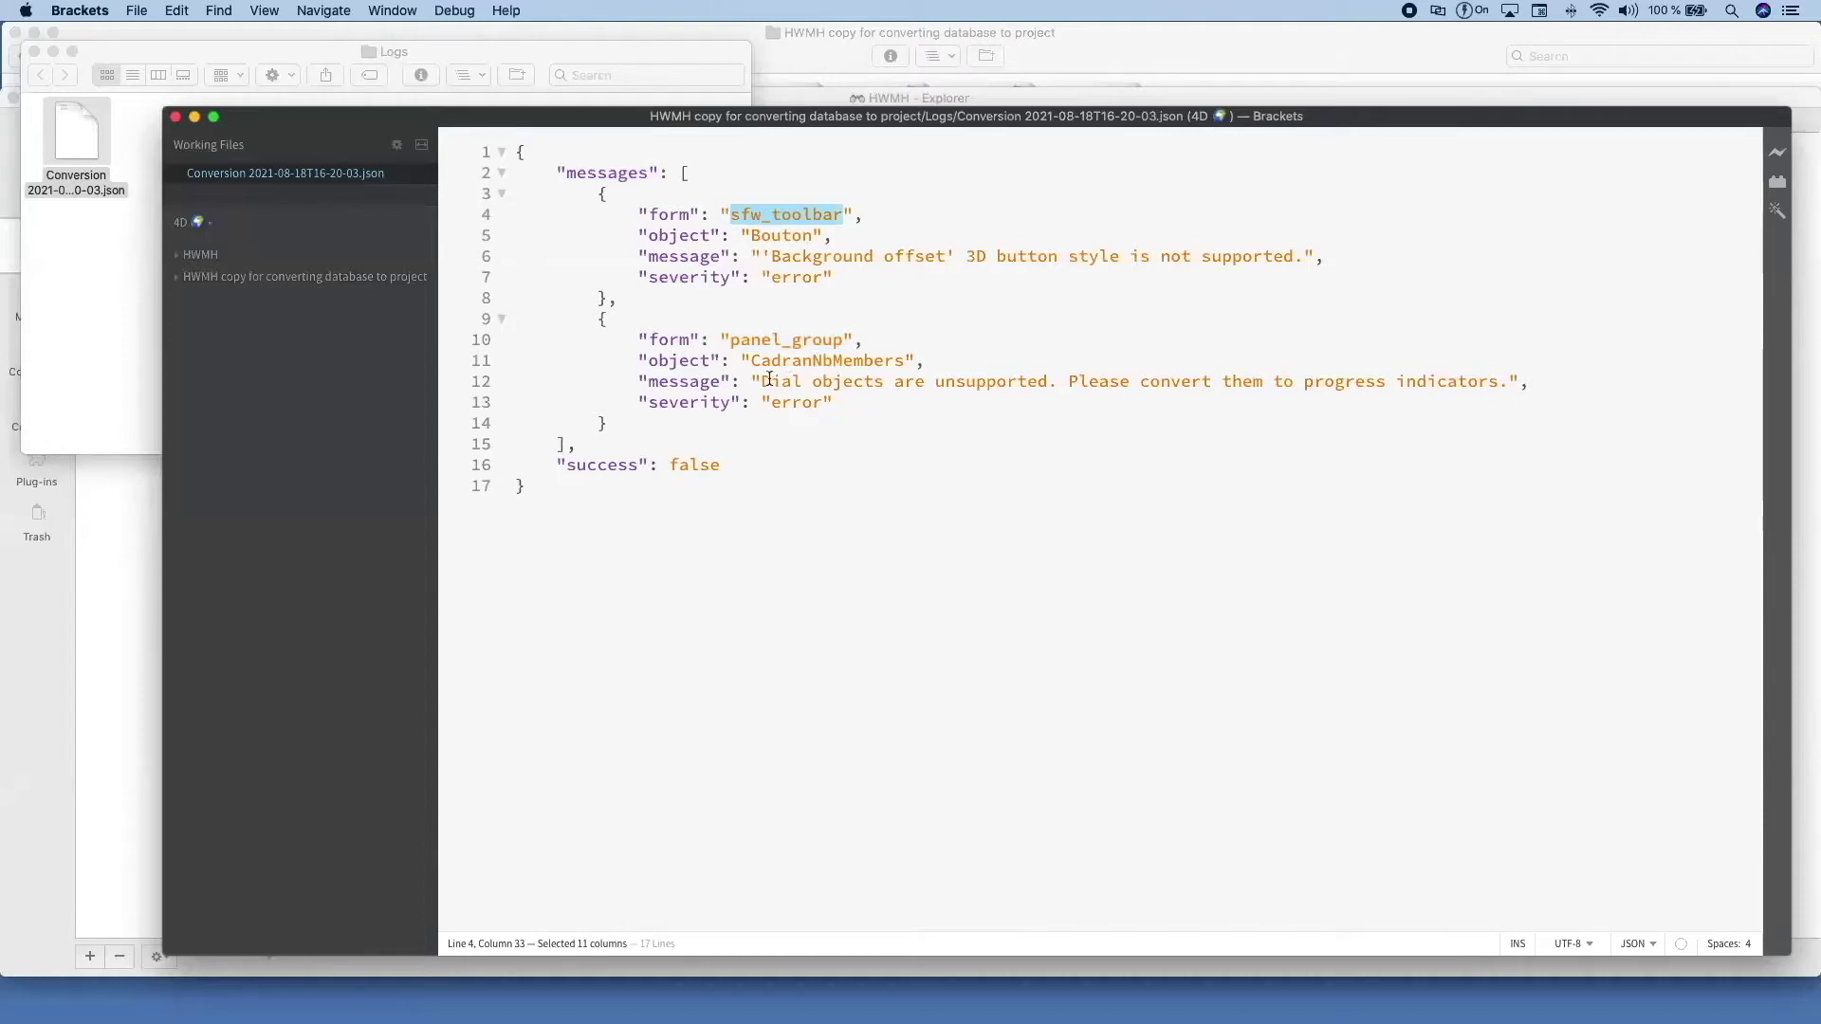
drag(763, 382, 897, 381)
drag(781, 257, 938, 259)
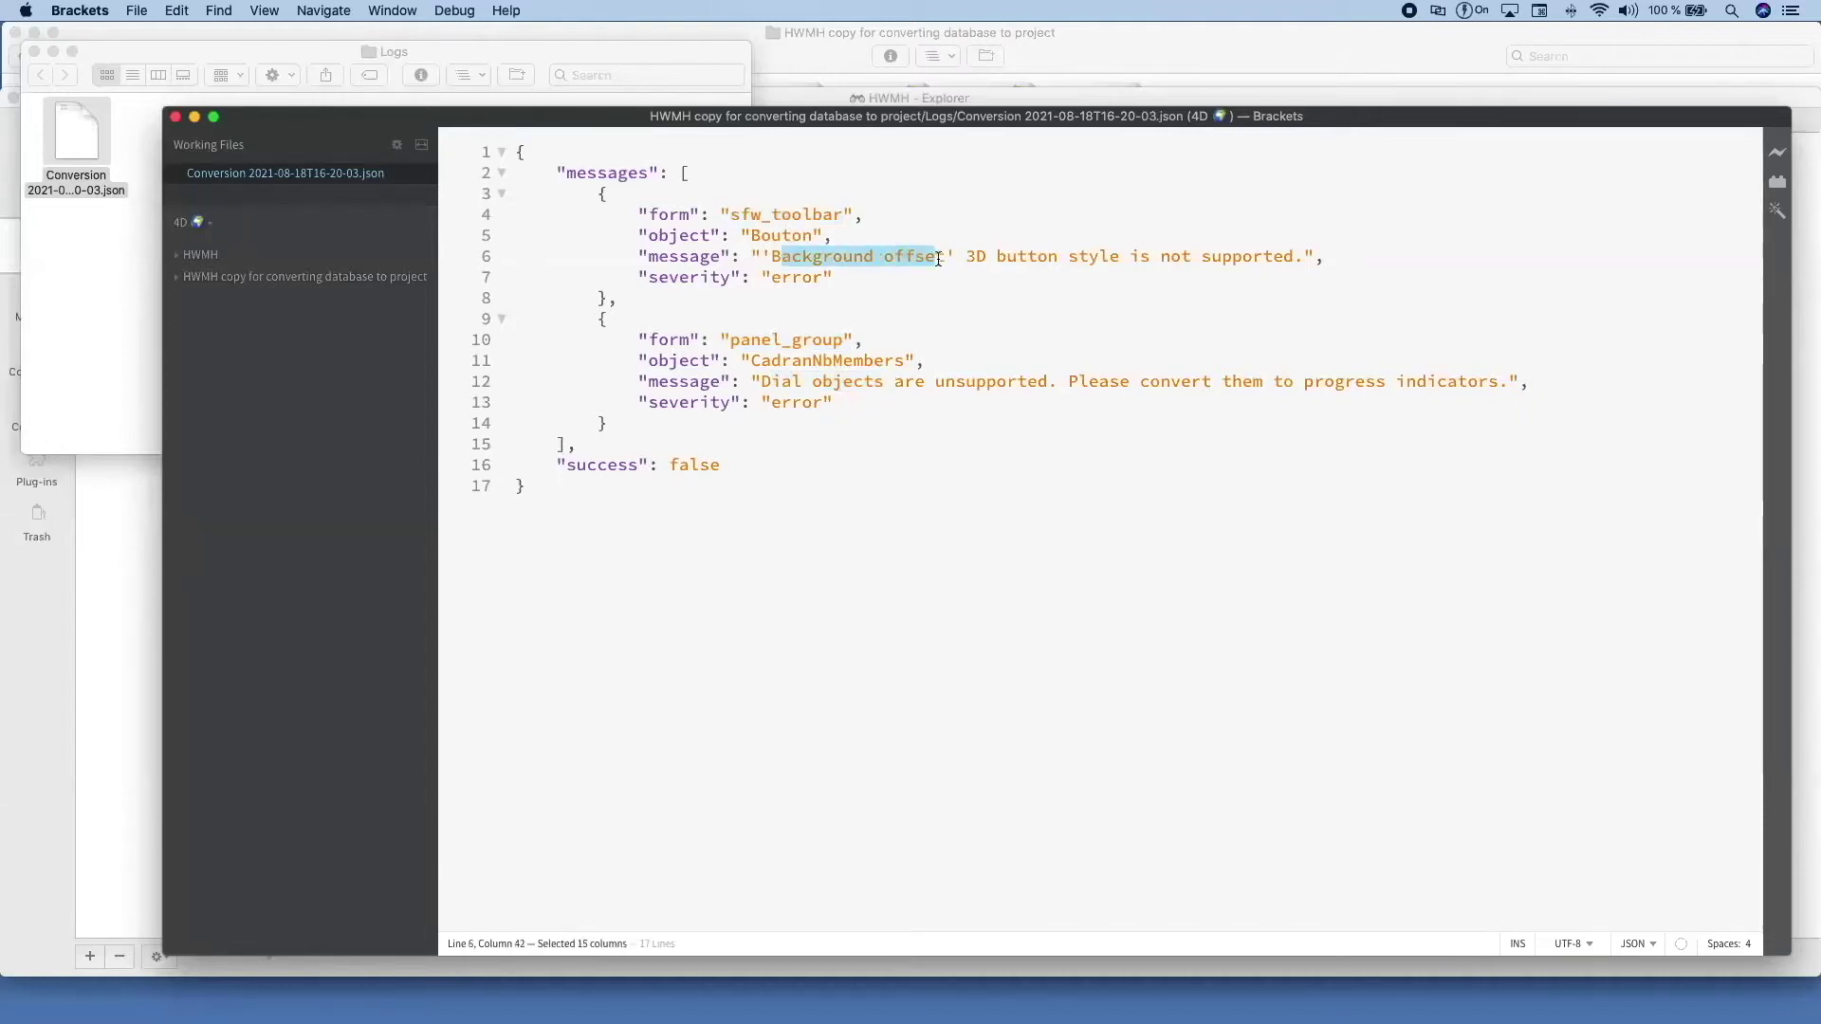
click(944, 303)
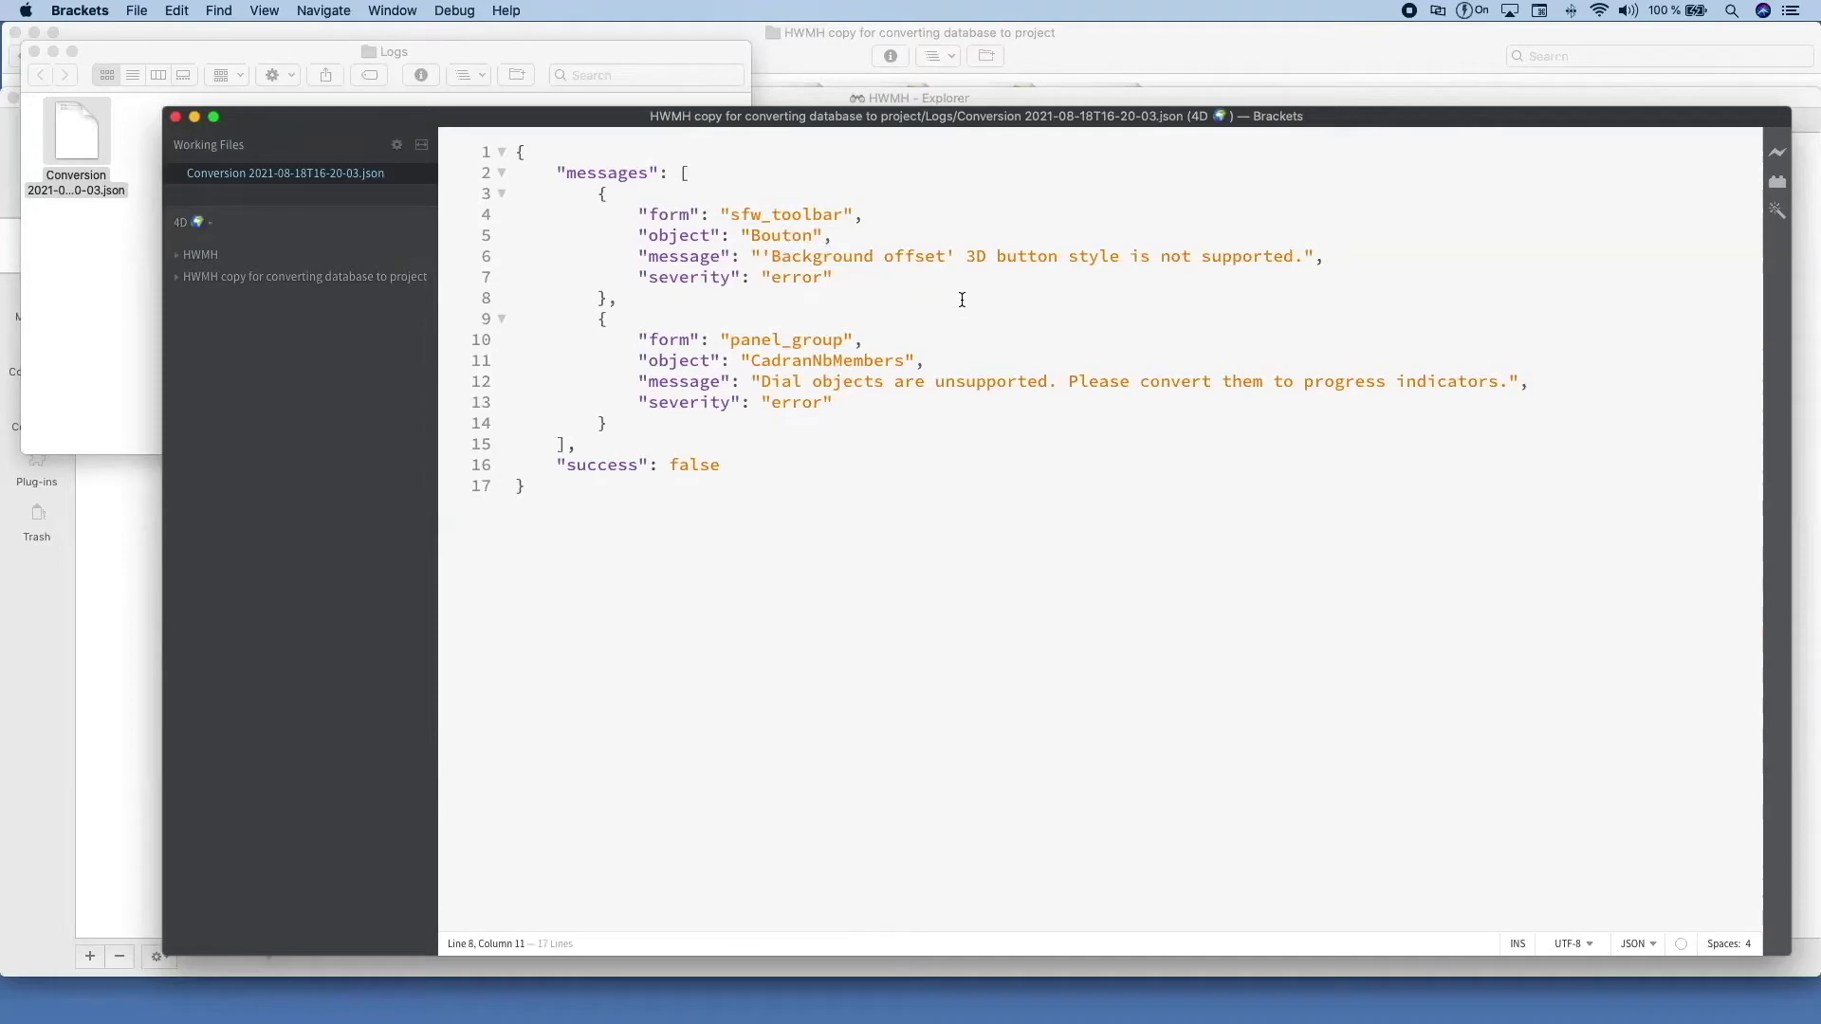
Switch back to 4D and open the panel_group project form for editing.
click(856, 1005)
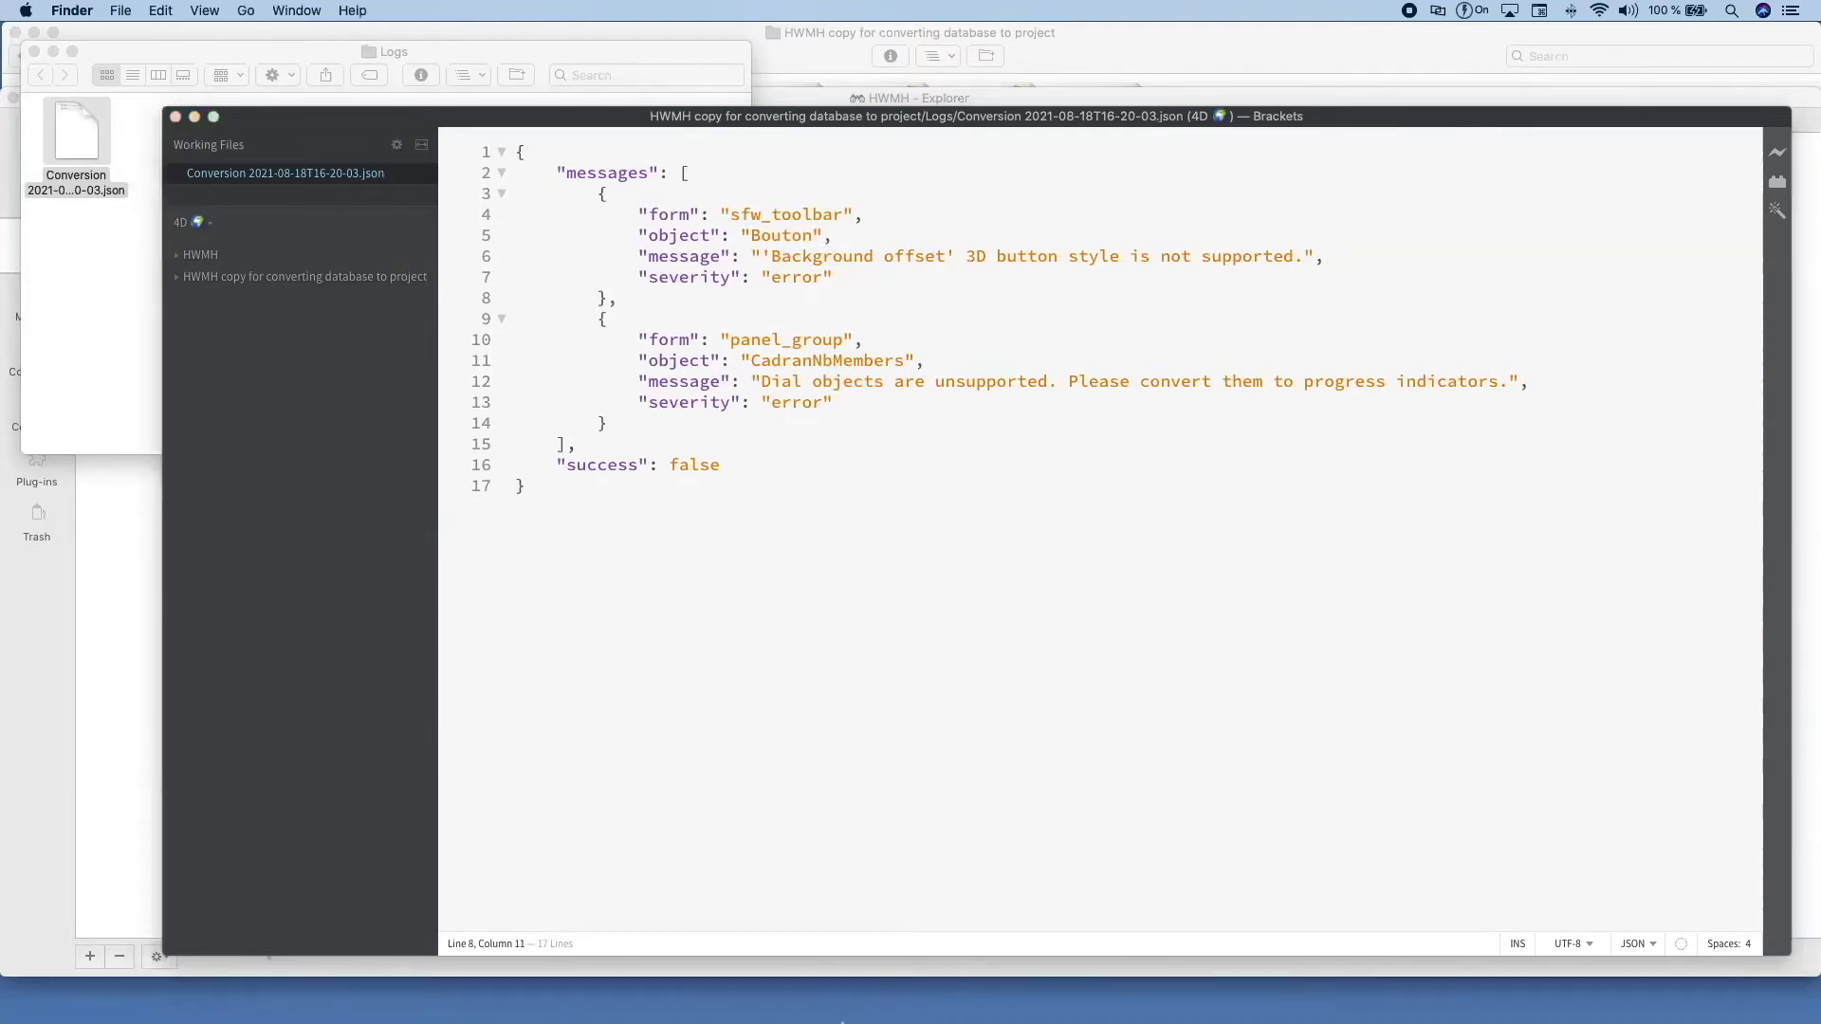
click(868, 995)
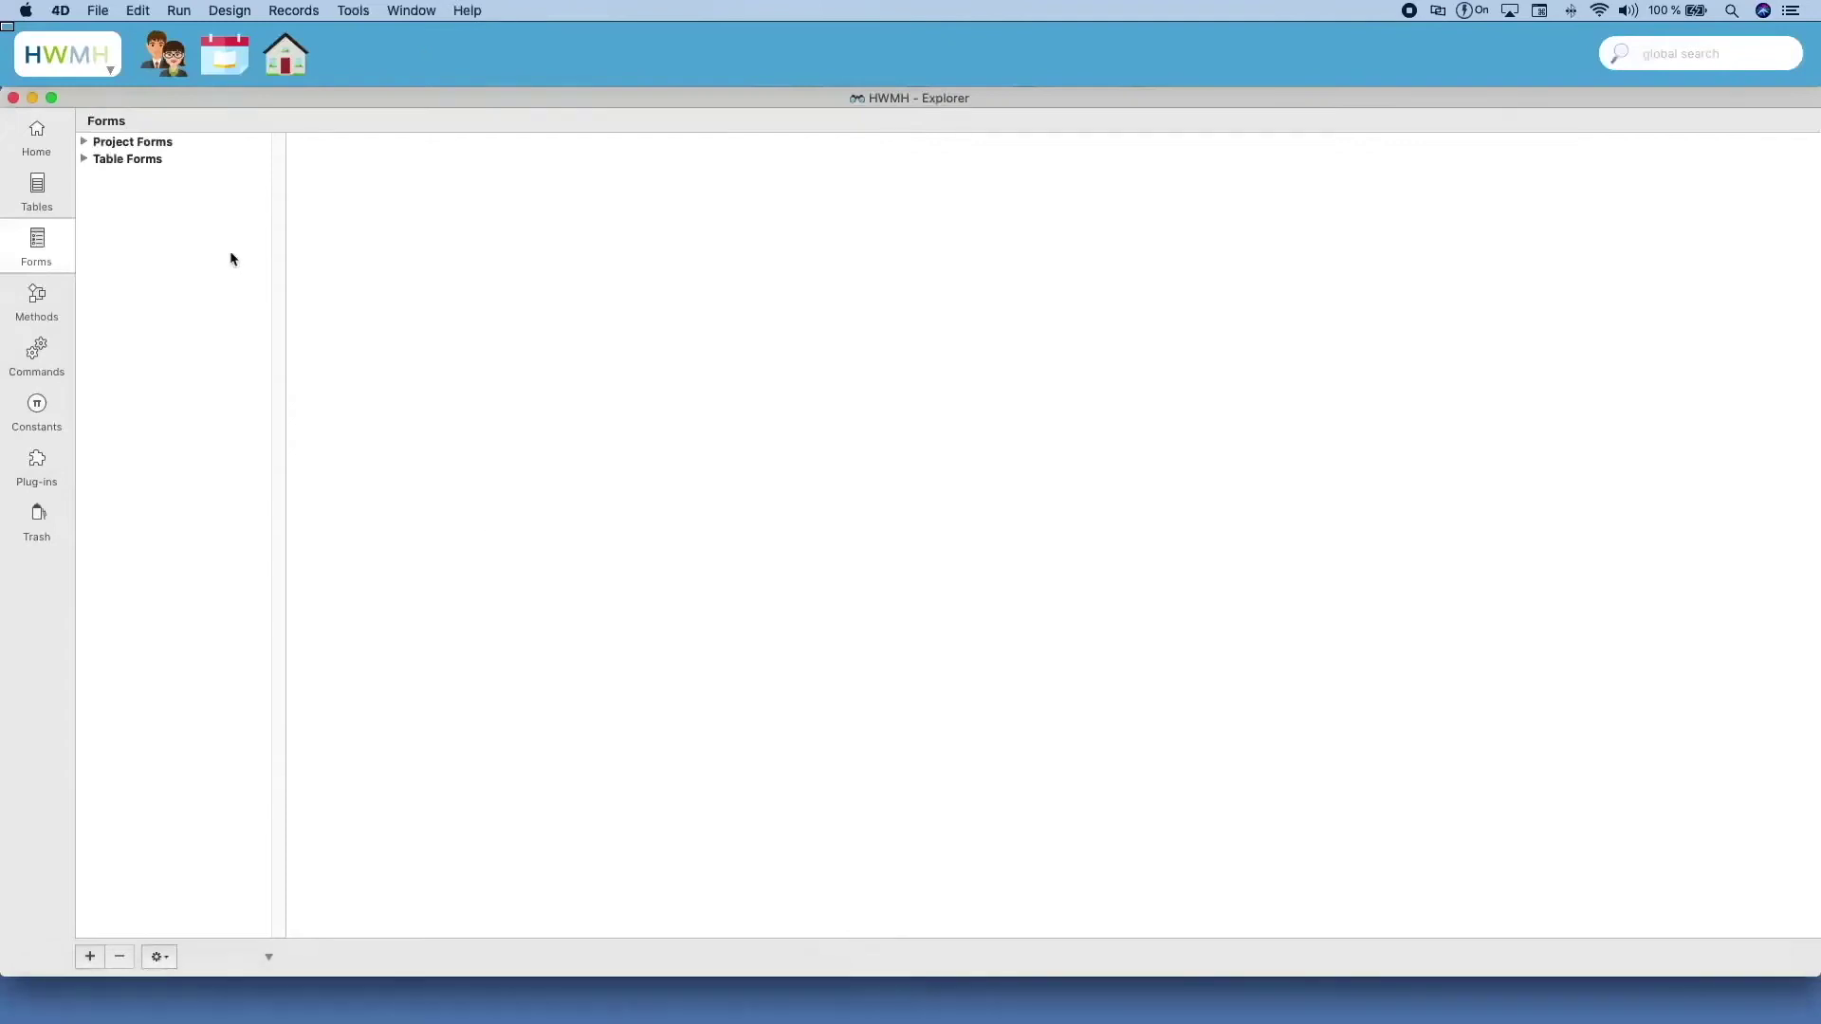
click(84, 141)
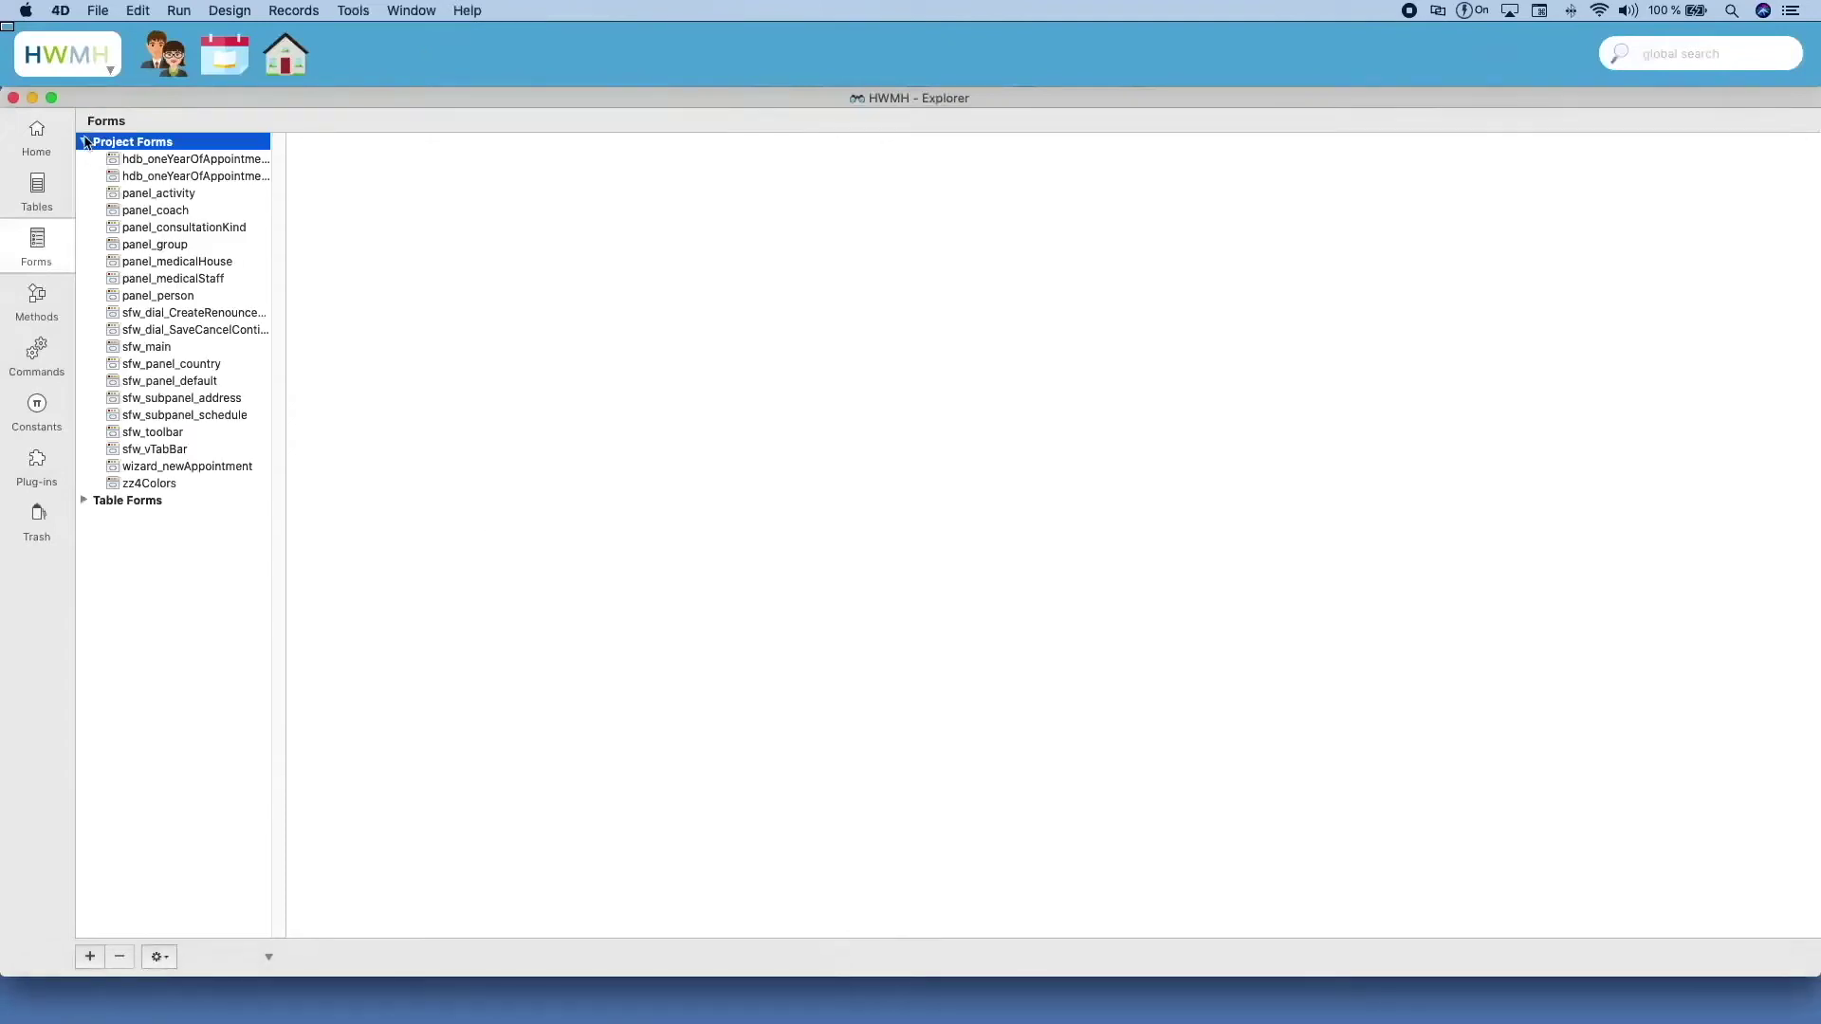
click(184, 249)
double_click(184, 249)
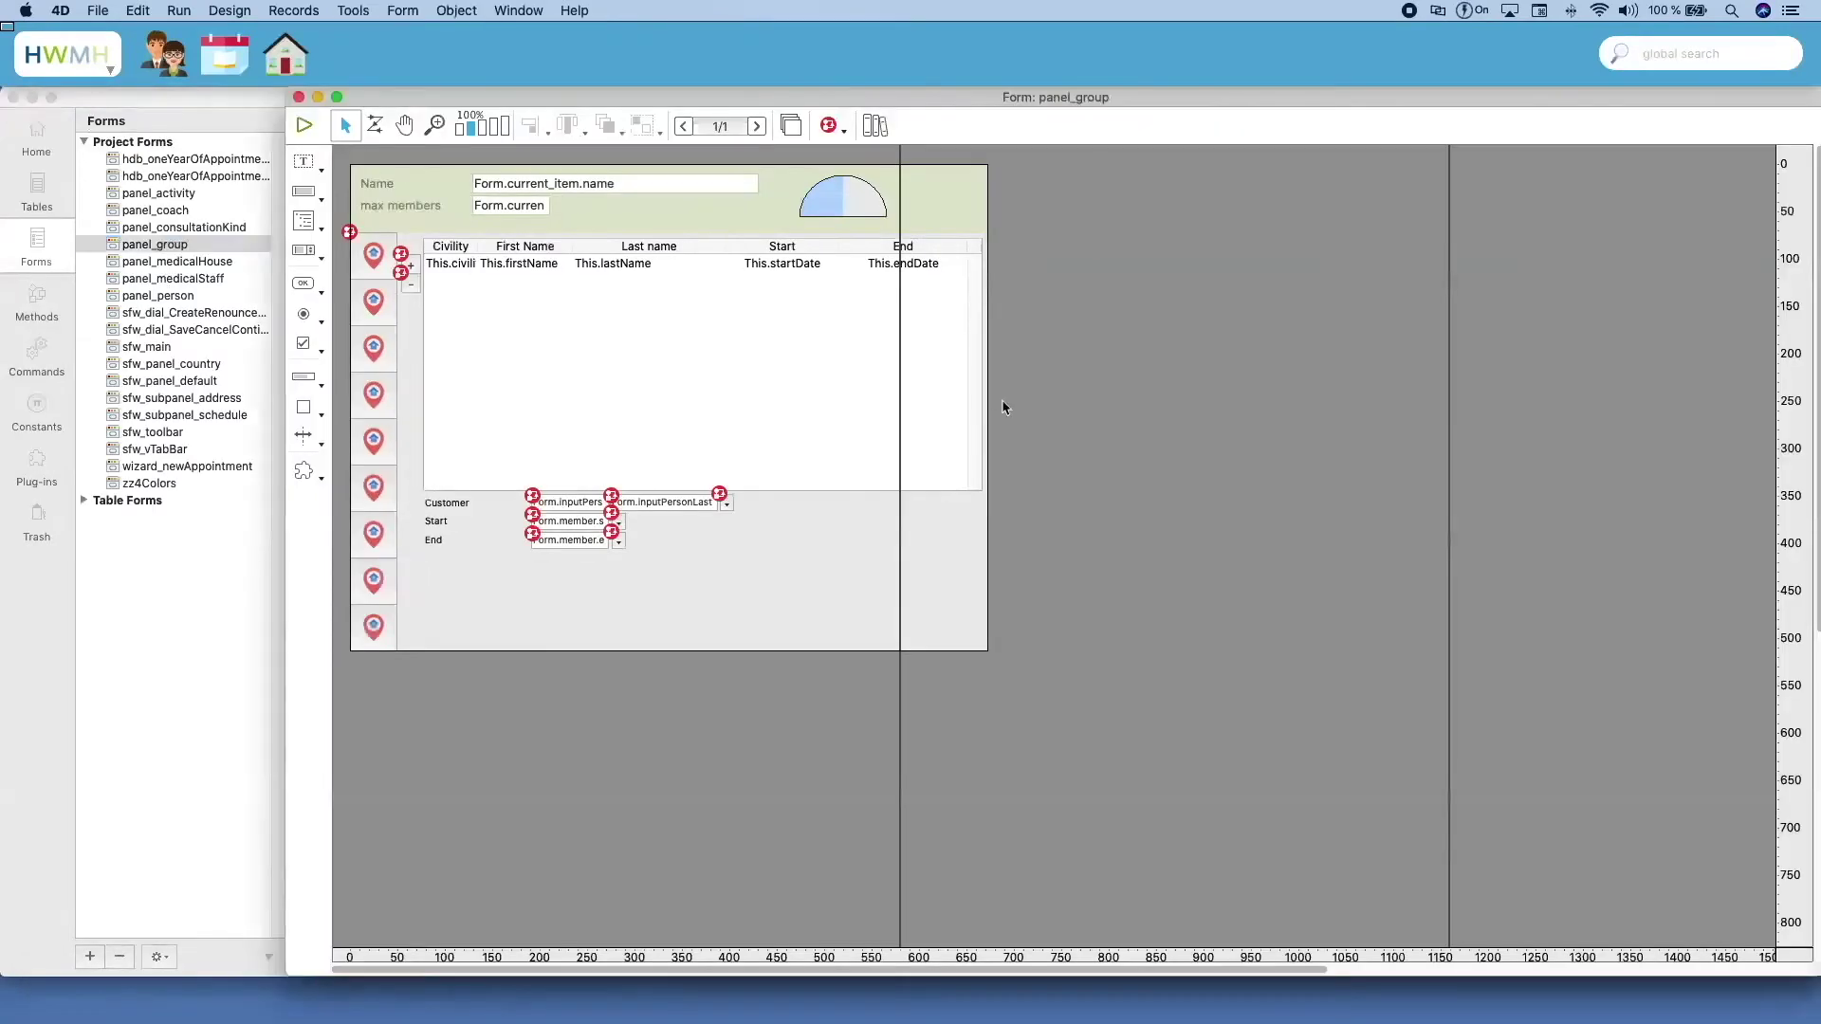
Change the CadranNbMembers dial to a Thermometer without labels, widen it in the form's header area, and close the form.
double_click(858, 207)
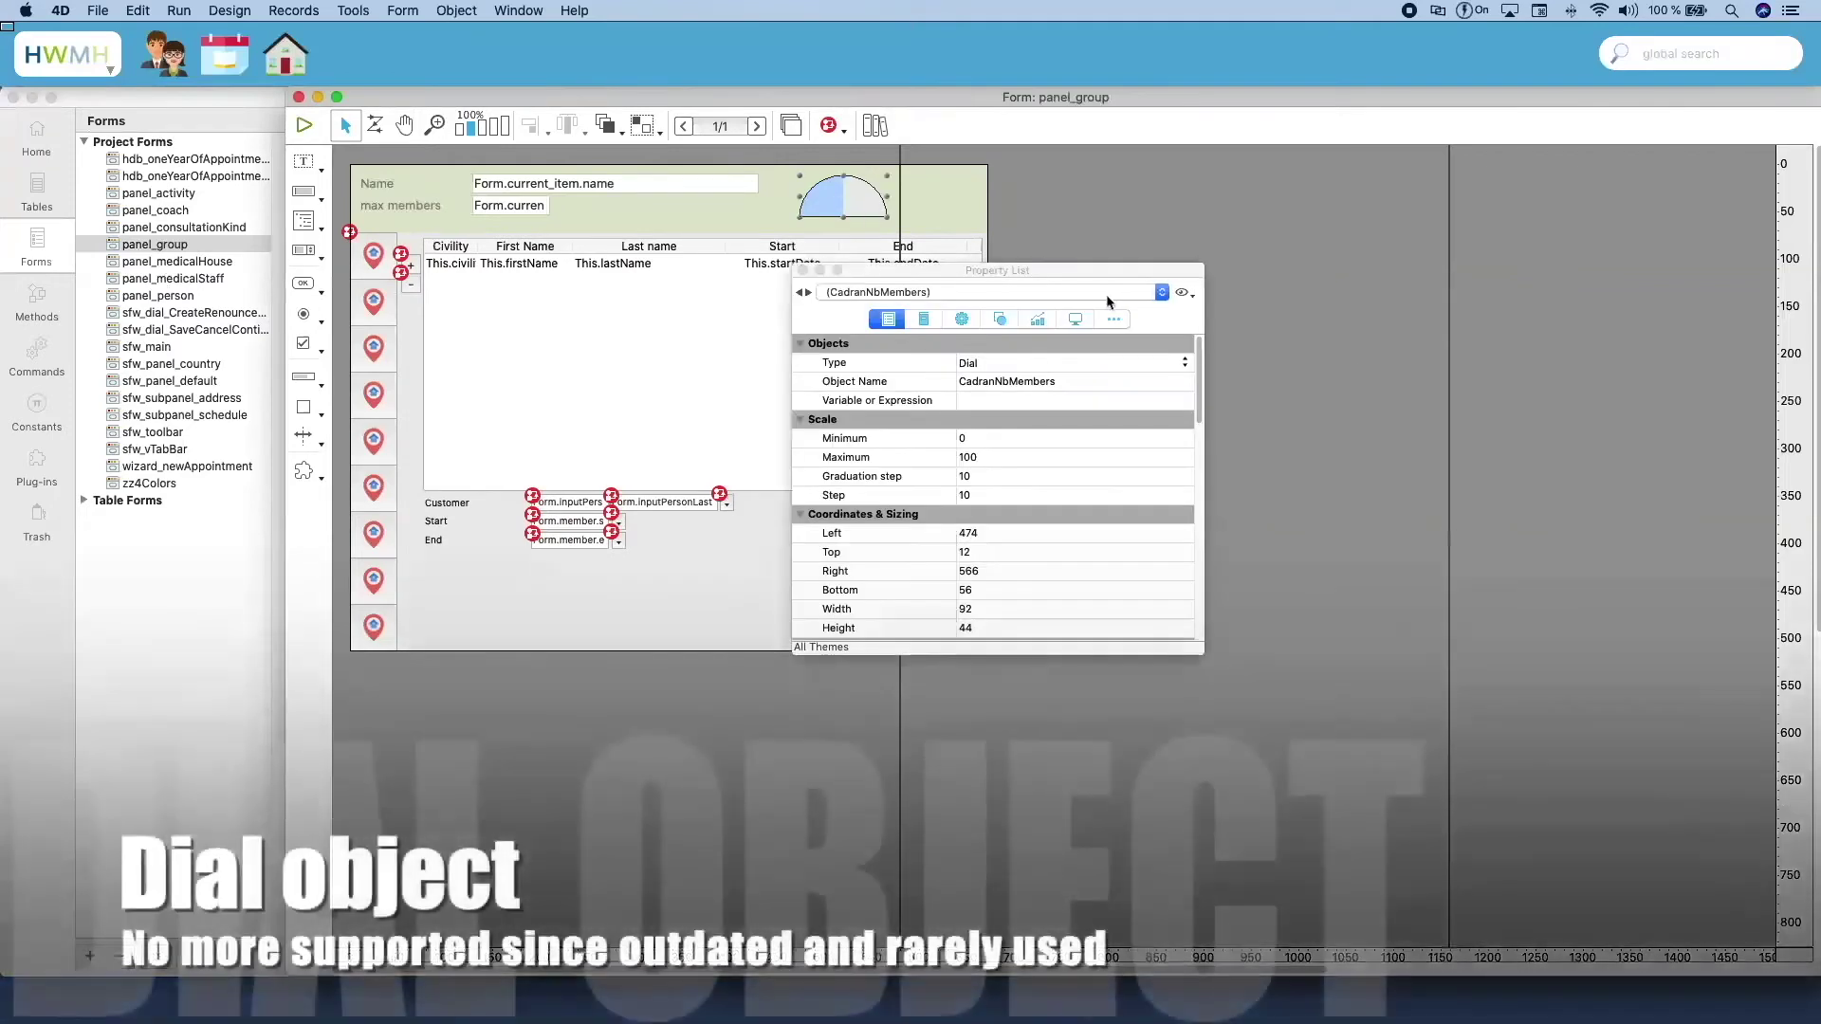
drag(1074, 272, 1317, 285)
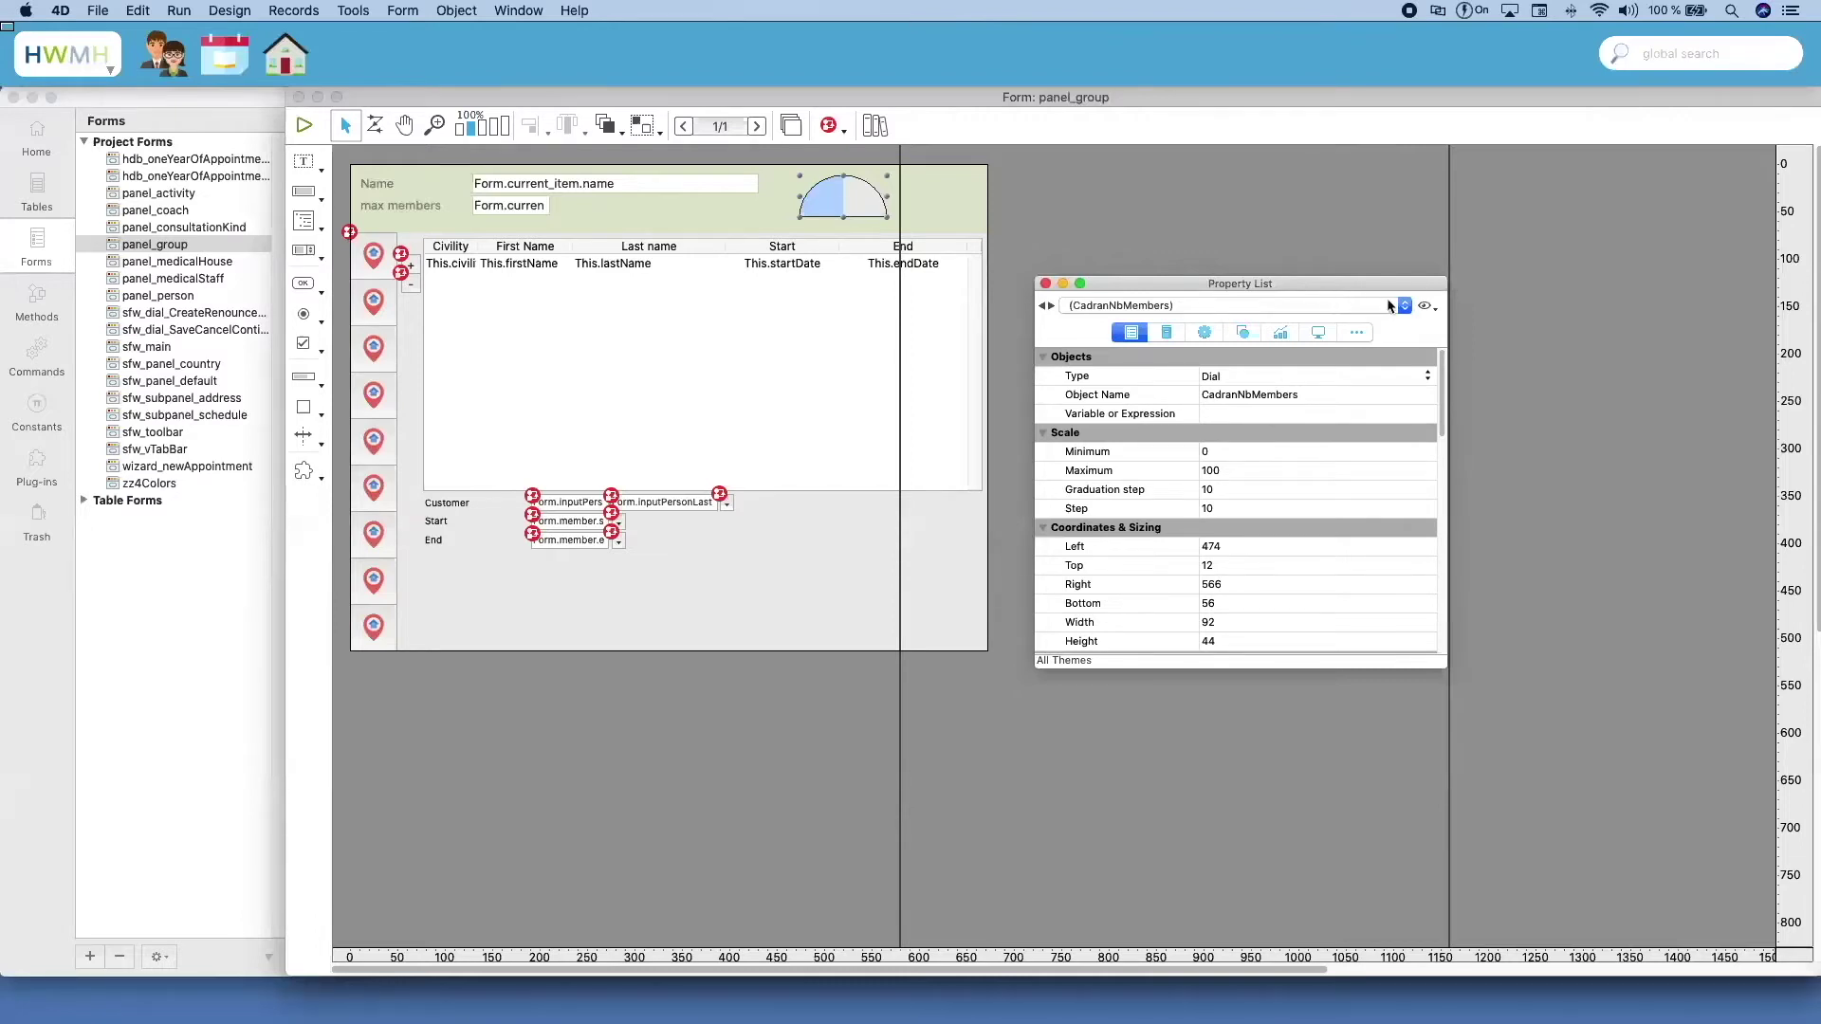
click(1300, 376)
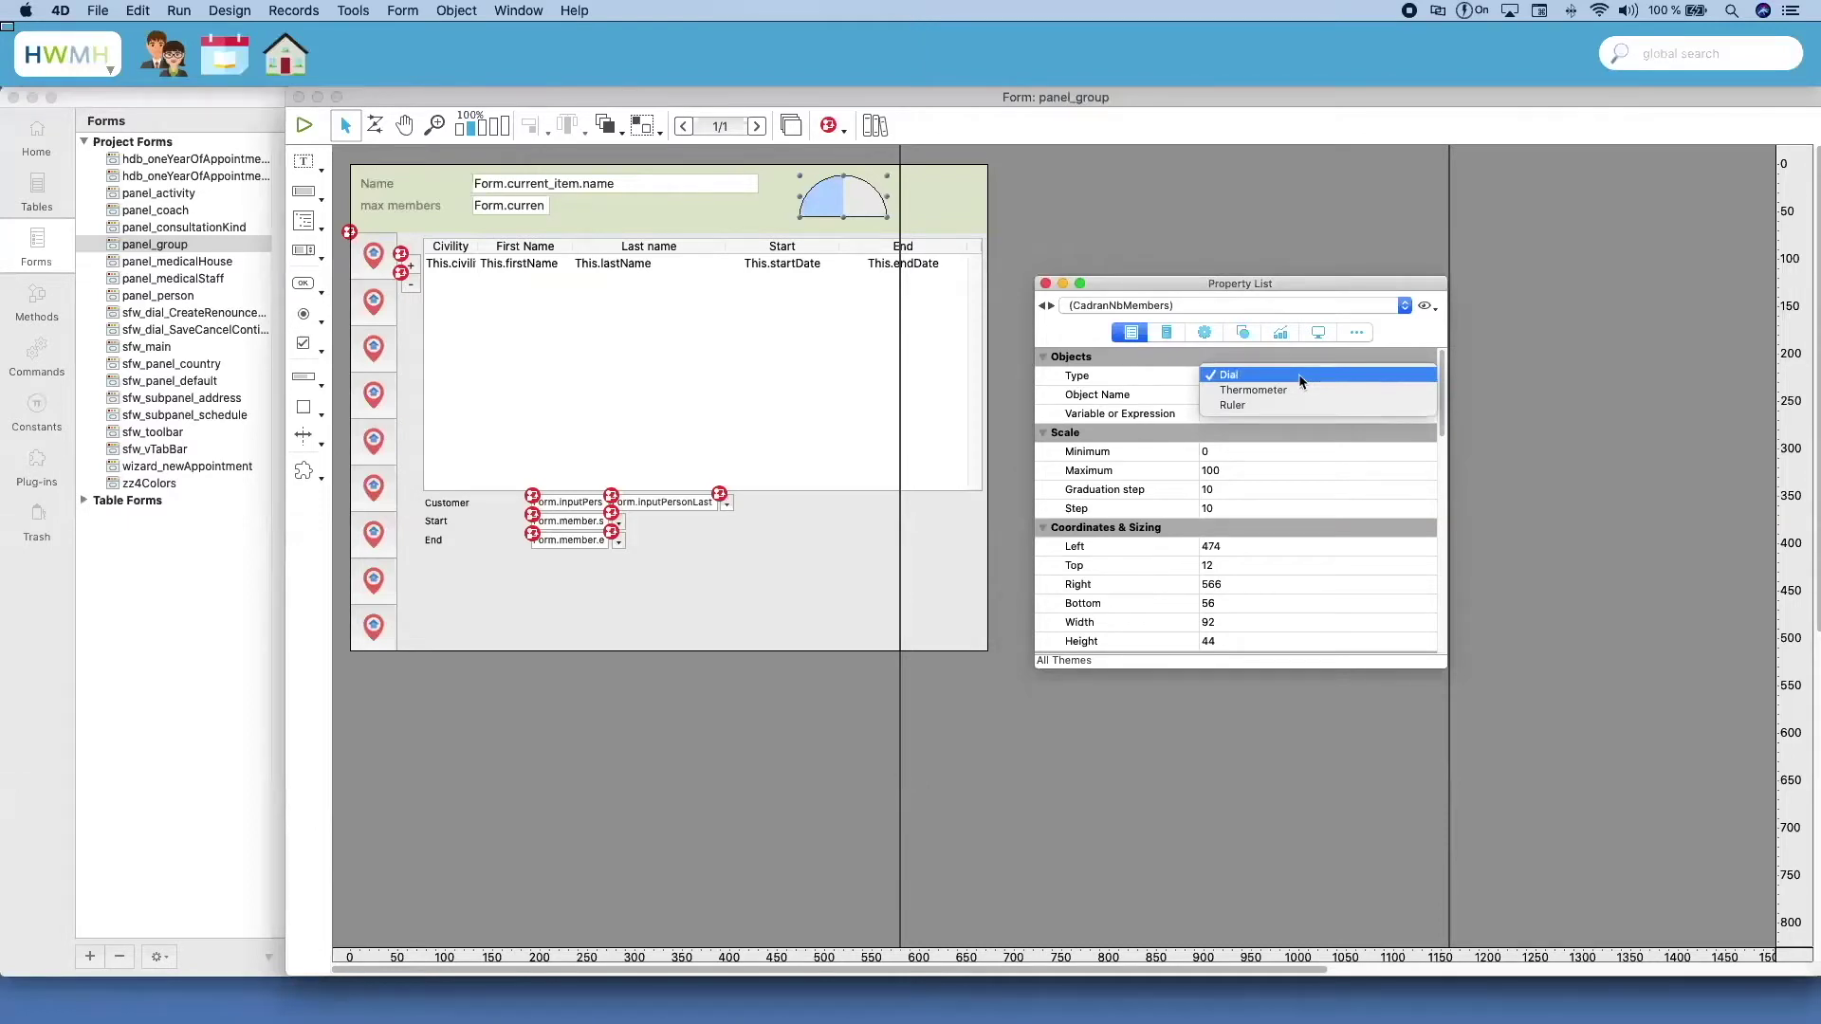
click(1300, 389)
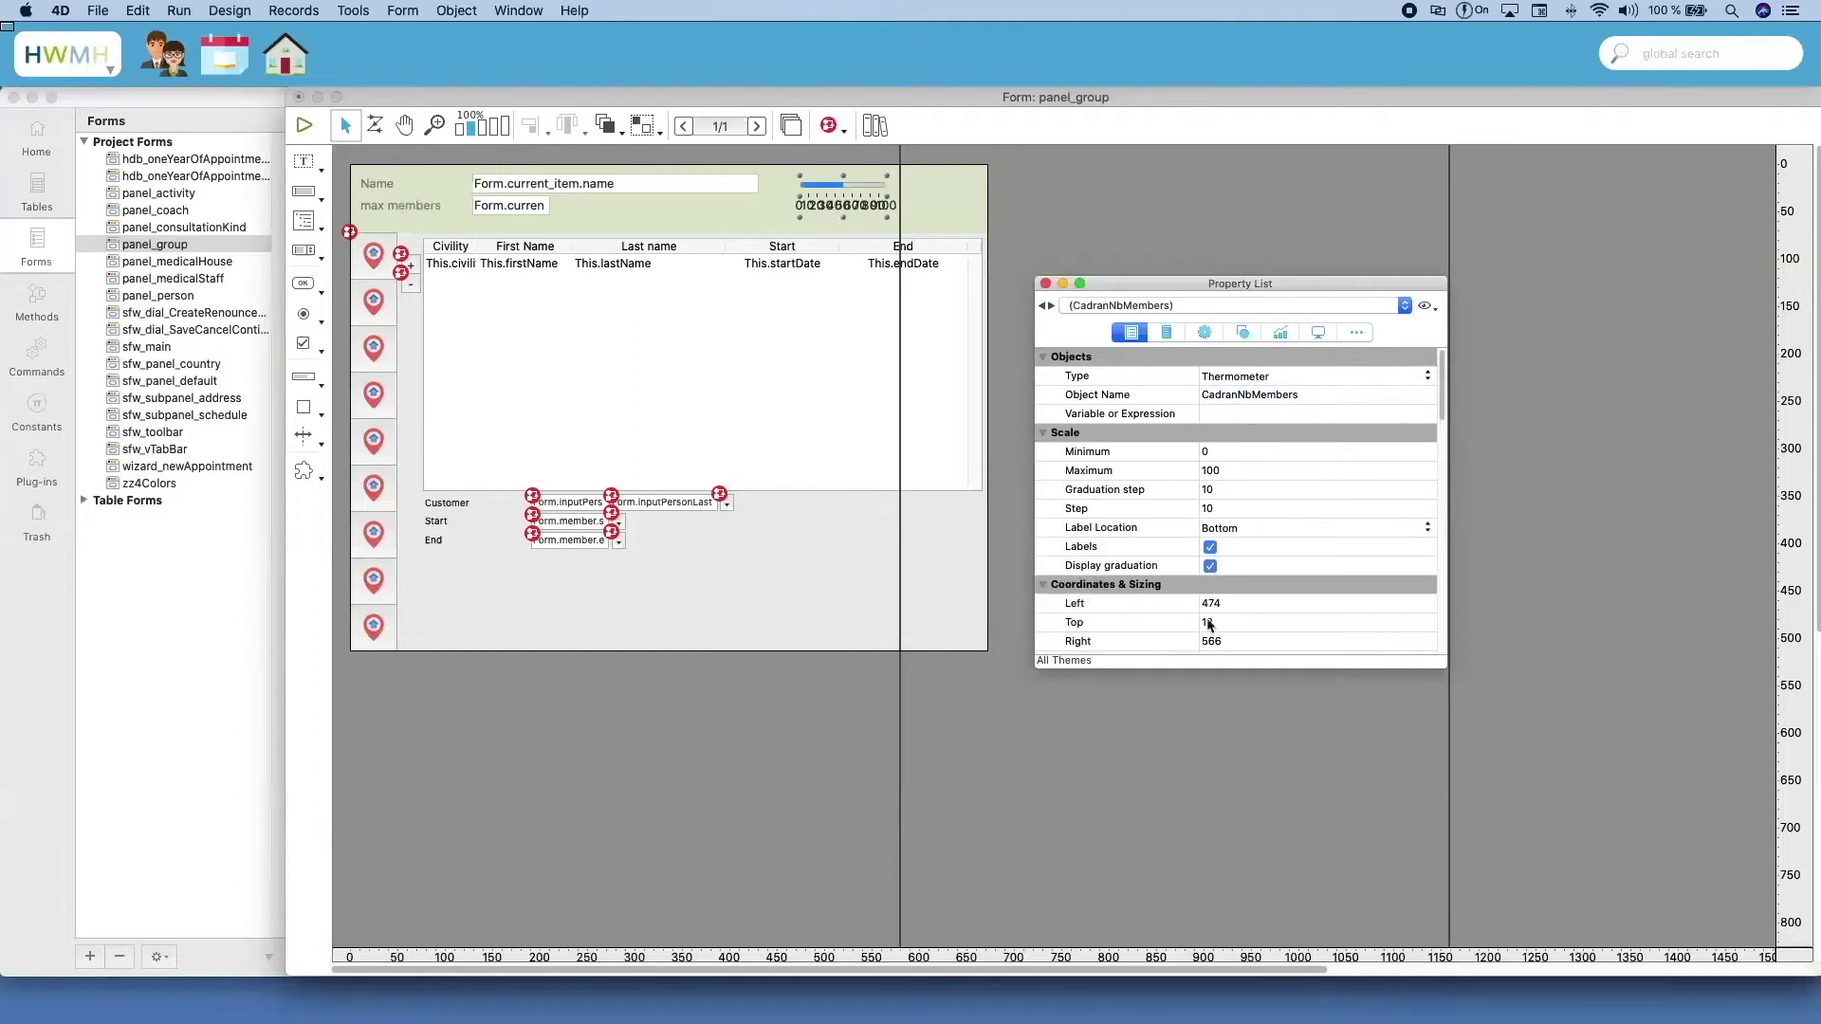
click(1209, 547)
click(1045, 283)
drag(849, 189, 972, 197)
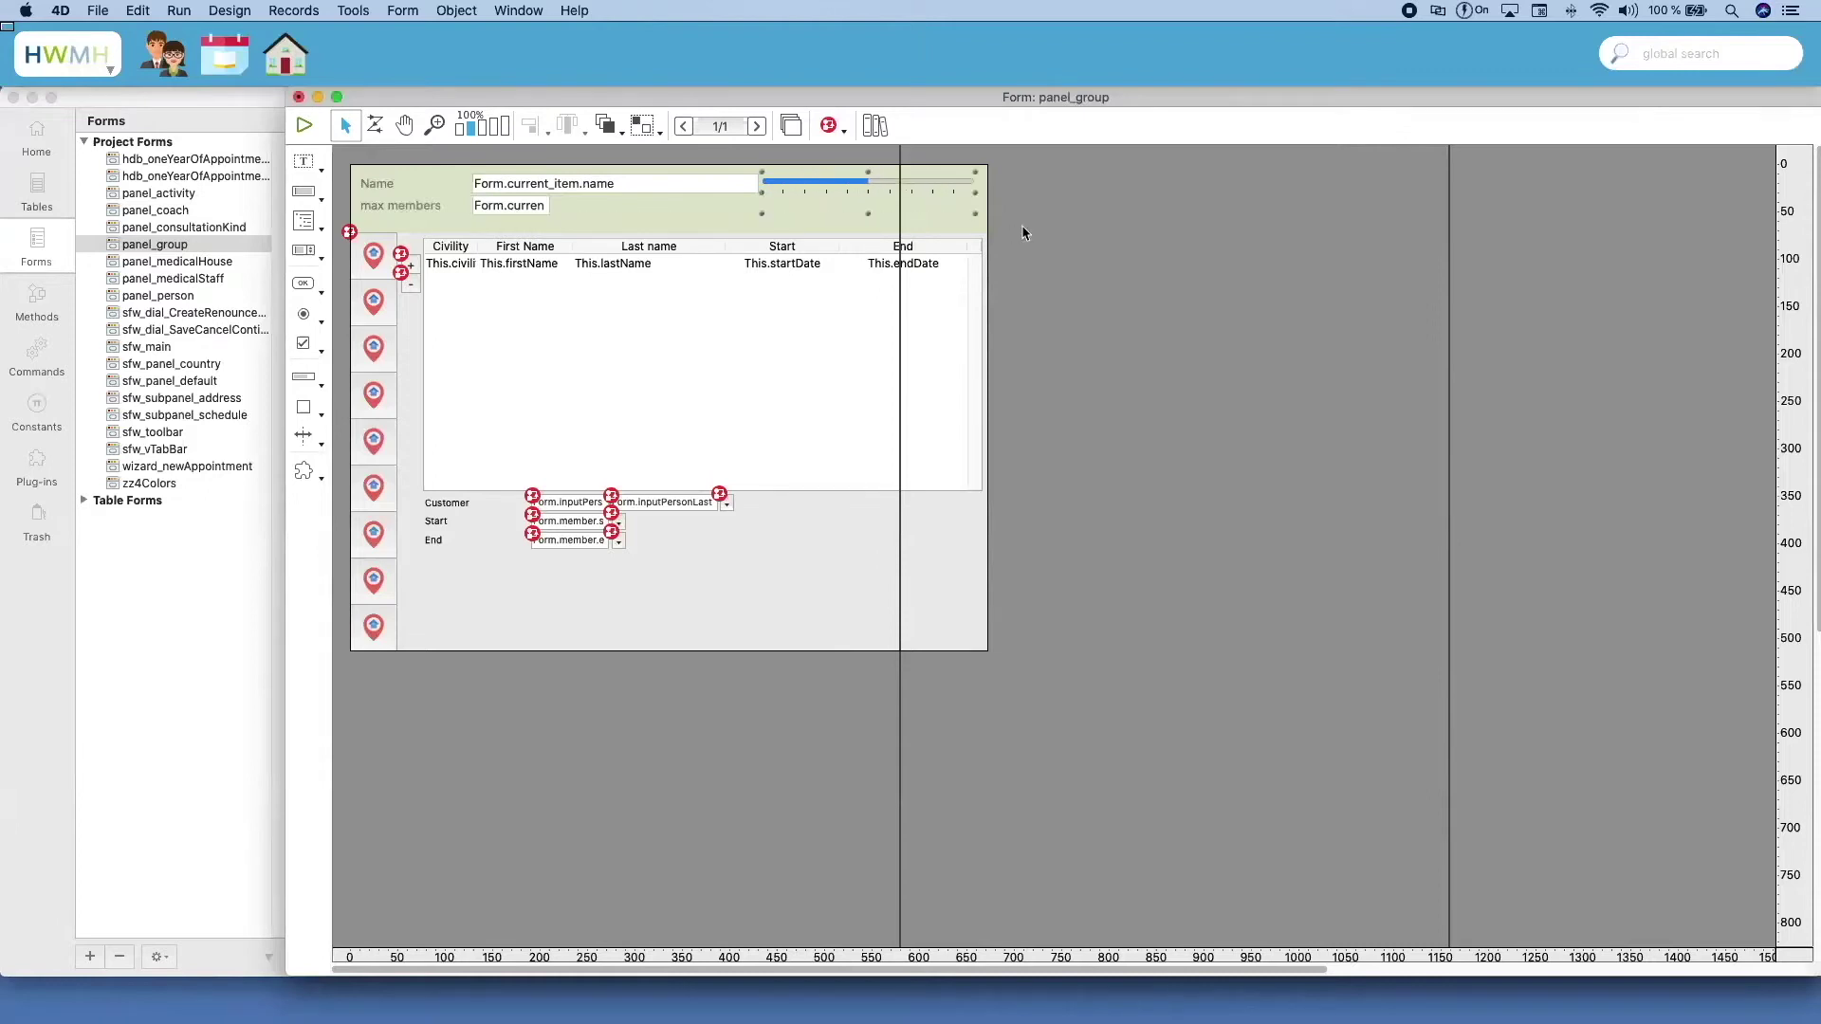
click(298, 96)
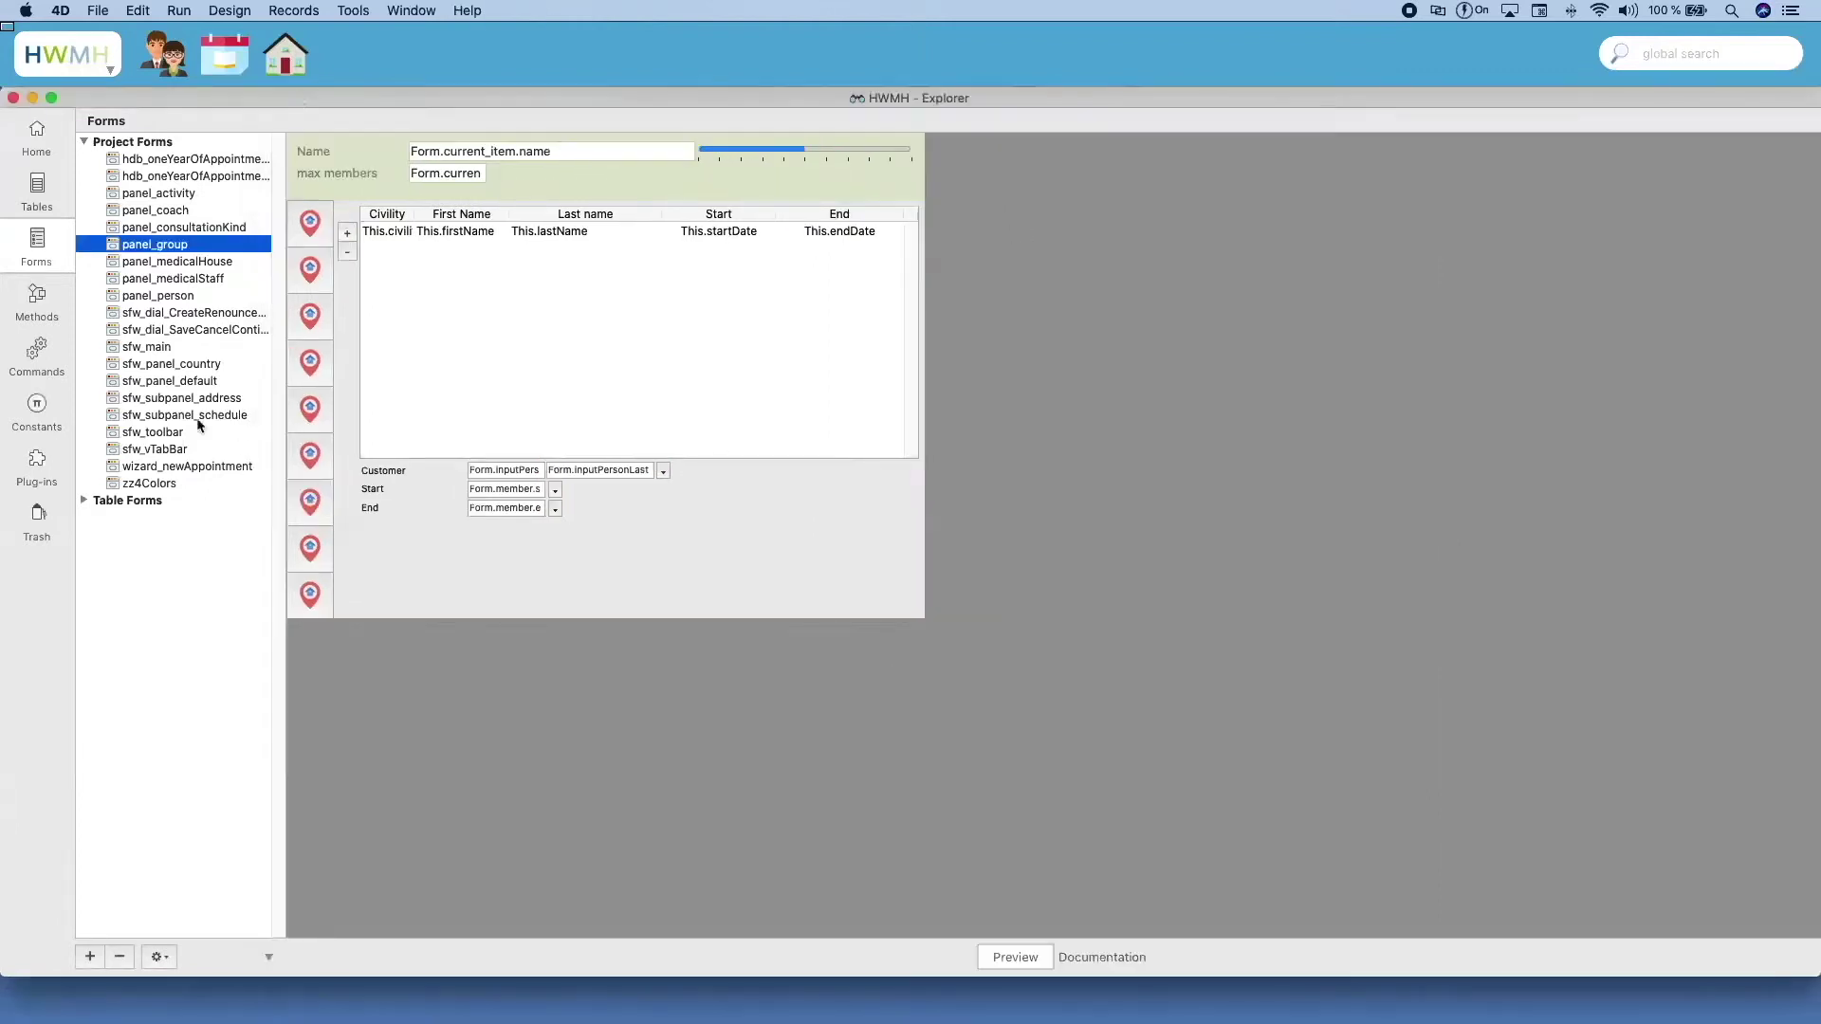
Open the sfw_toolbar form and set the button style of the small 3D button named Bouton to None.
click(190, 433)
double_click(194, 432)
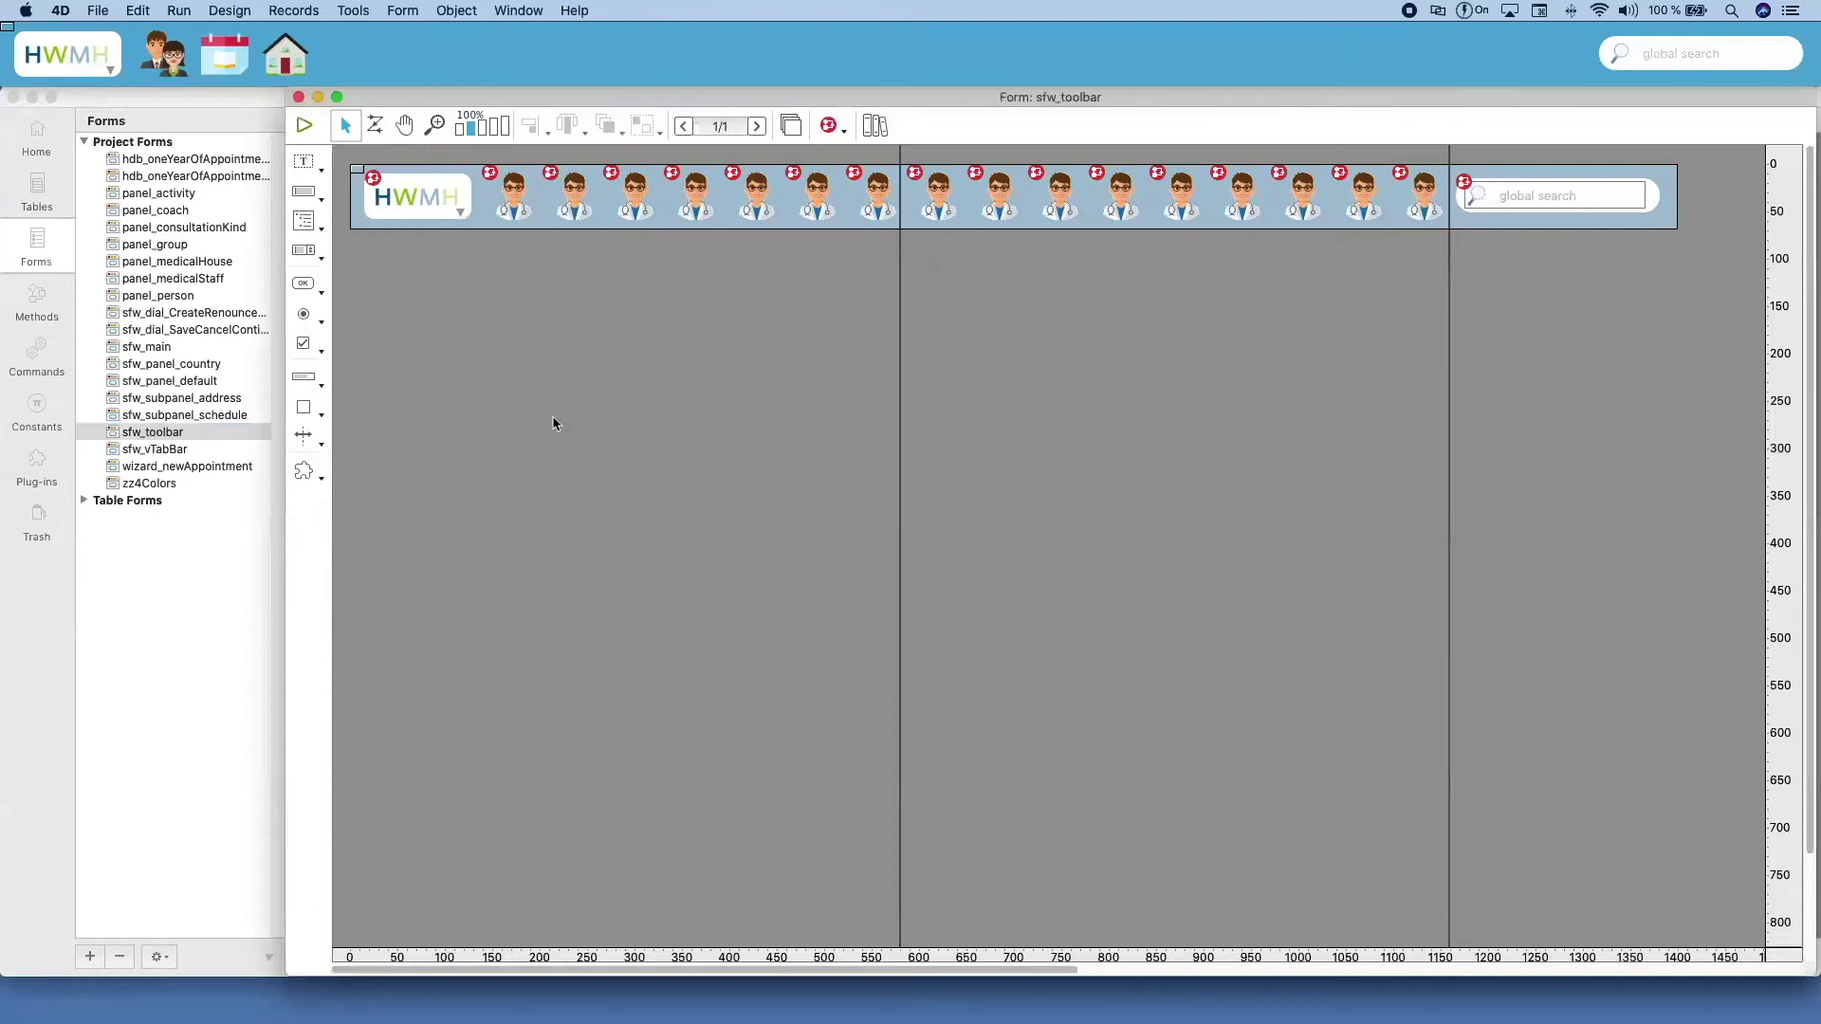
double_click(357, 170)
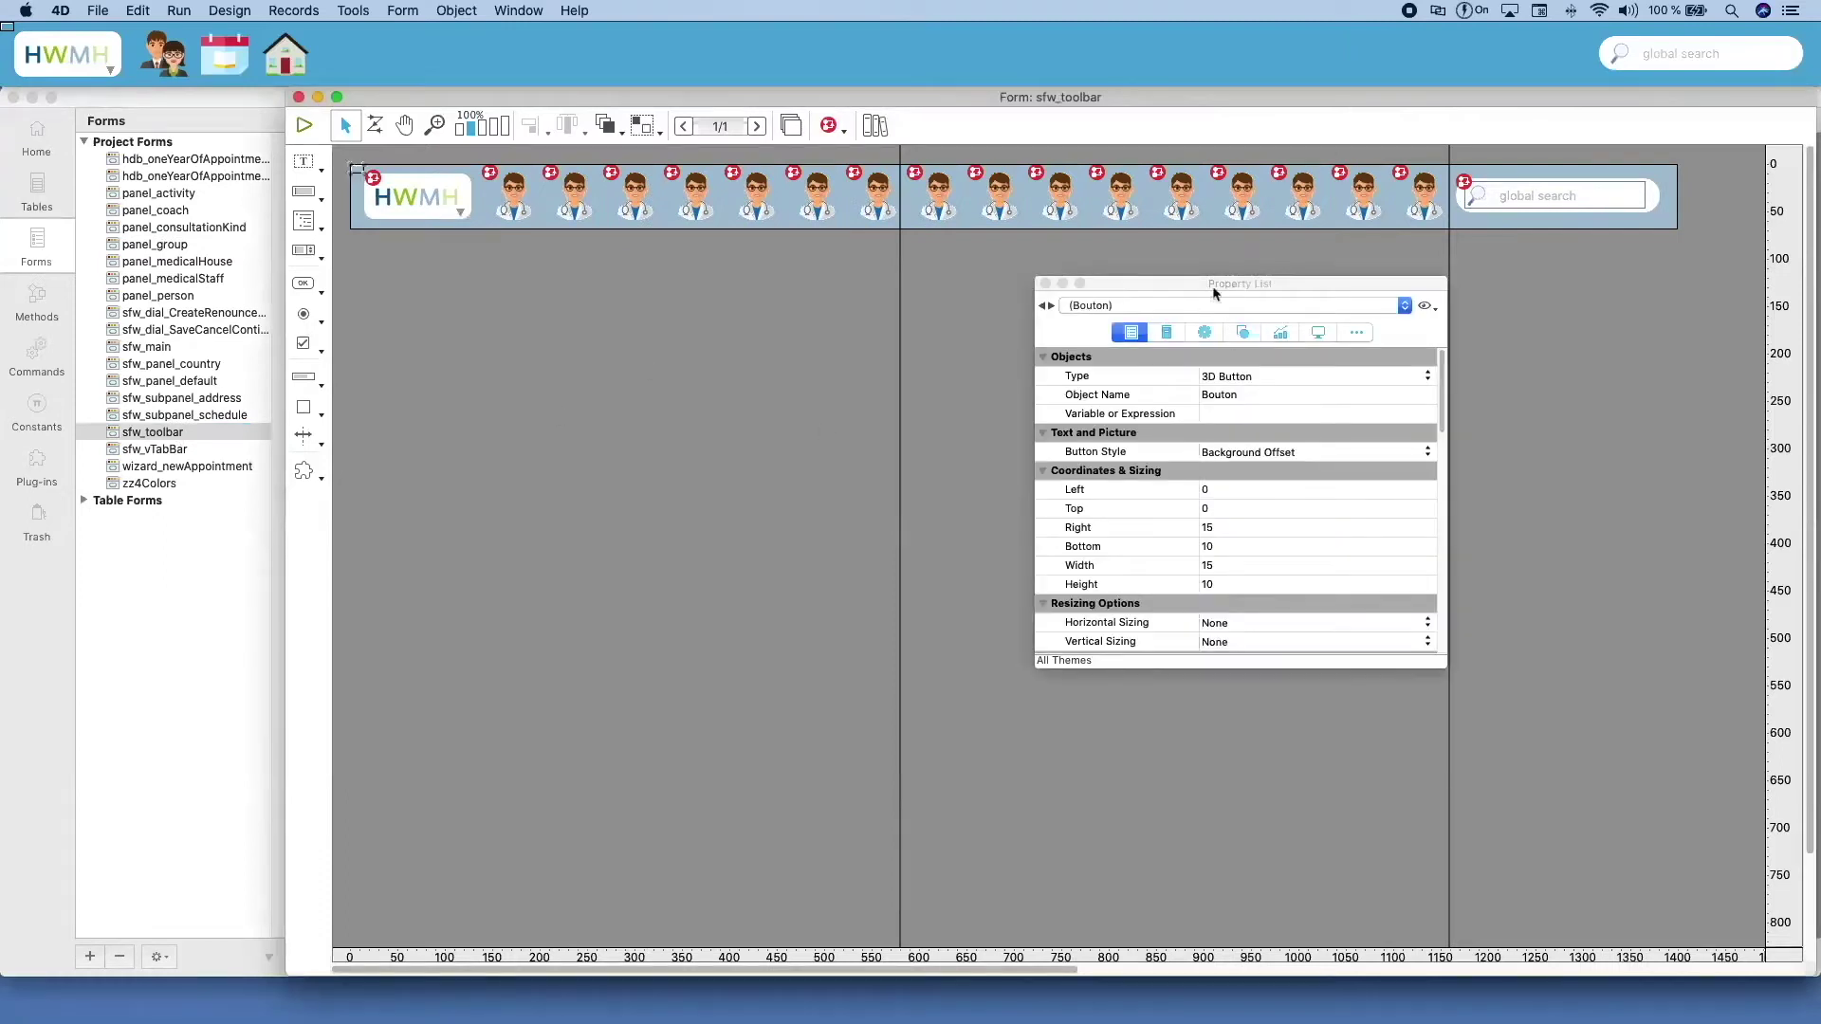
drag(1214, 293, 815, 281)
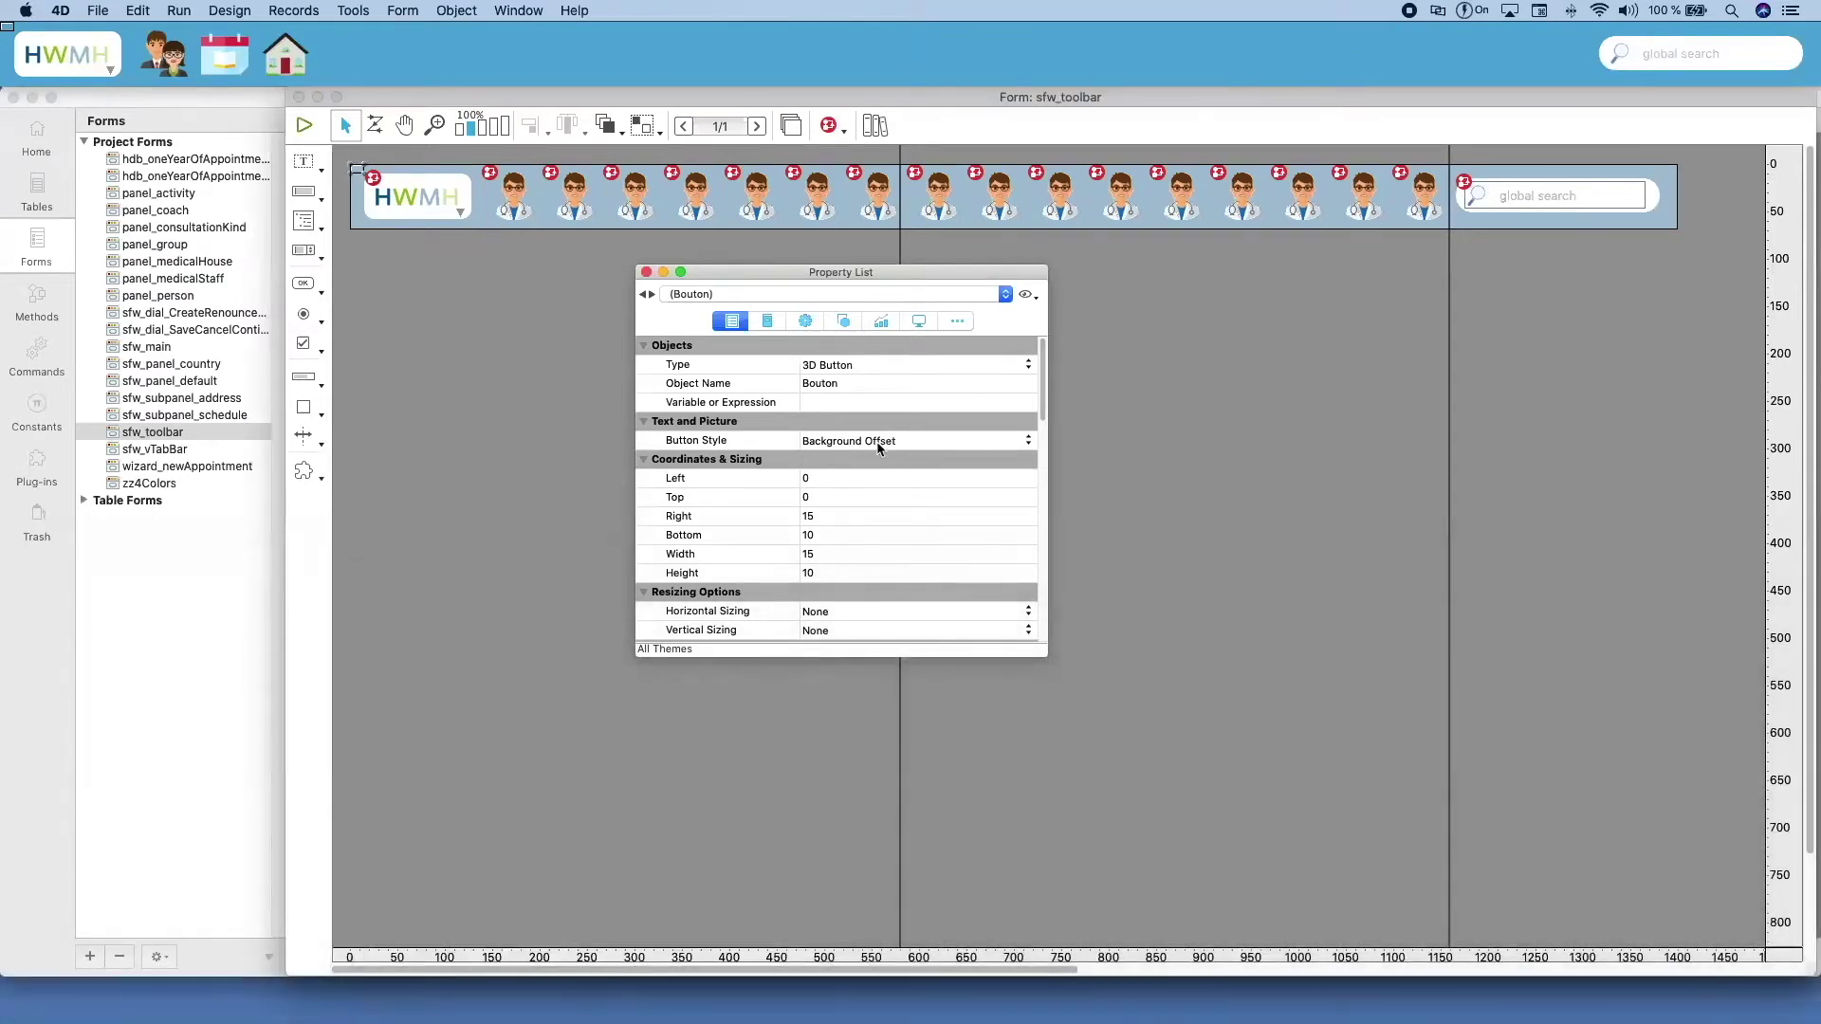
click(878, 448)
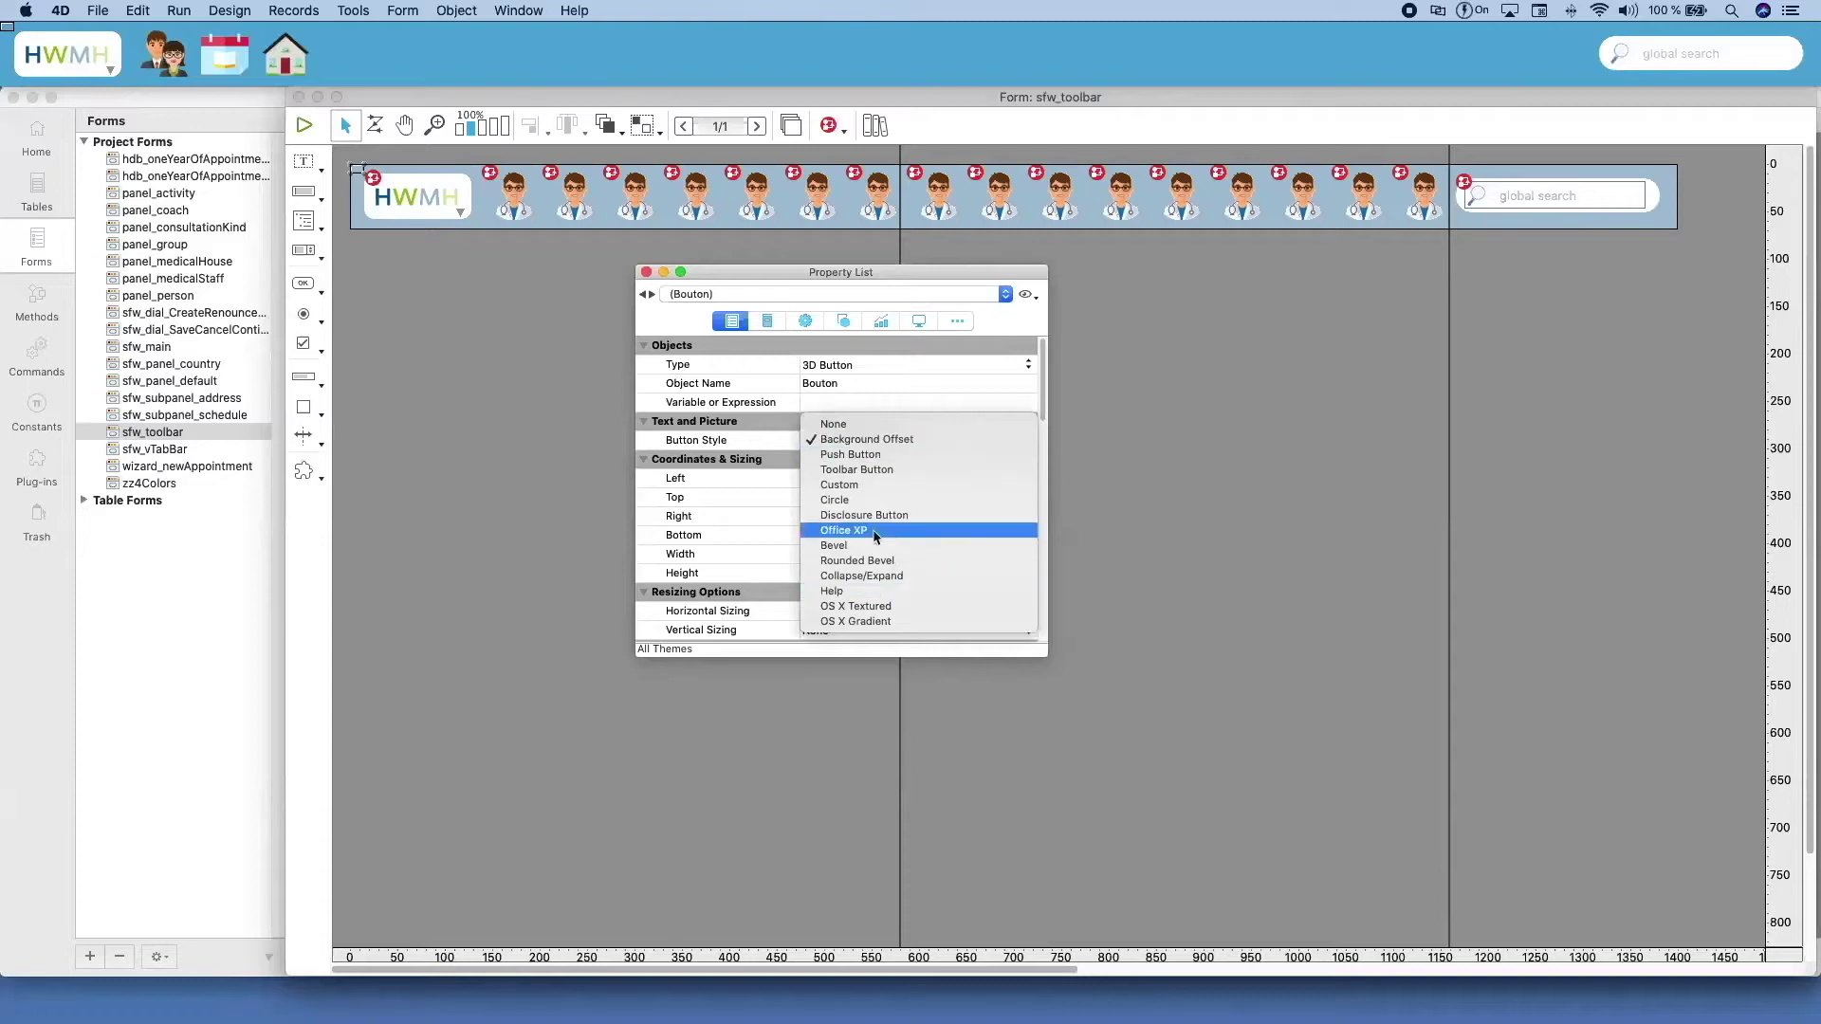
click(870, 427)
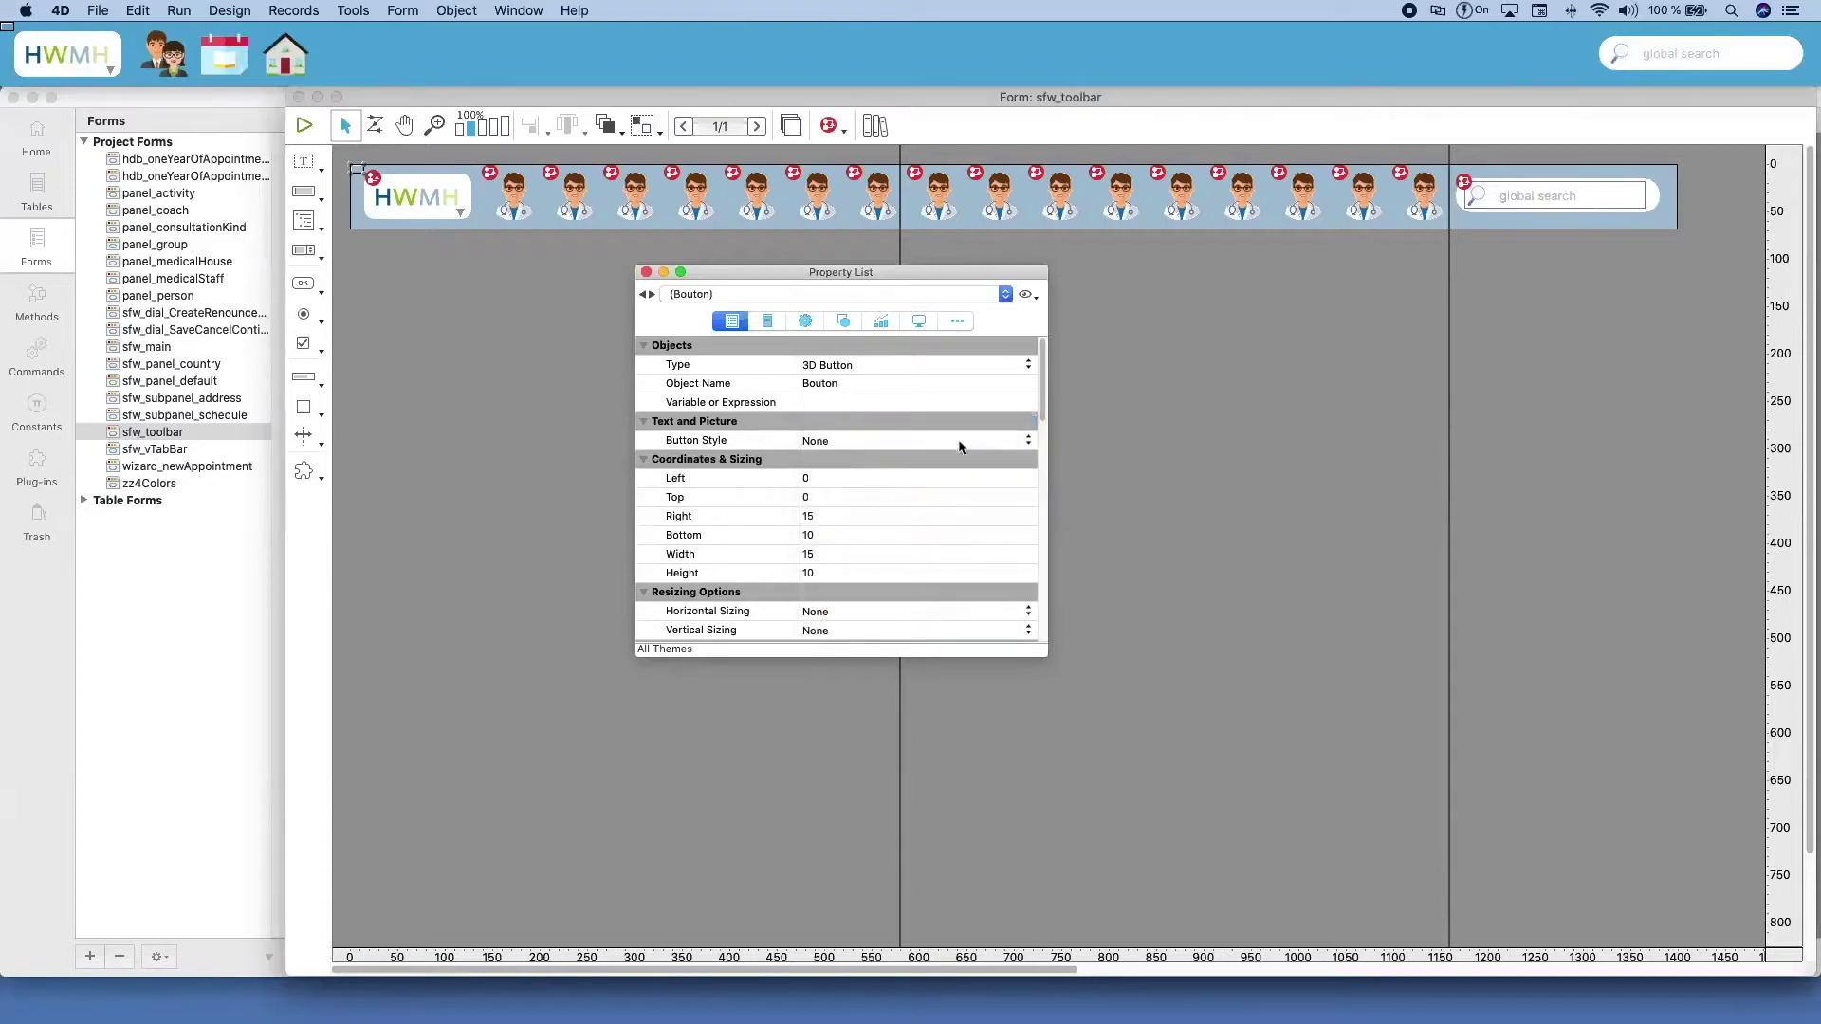
click(646, 273)
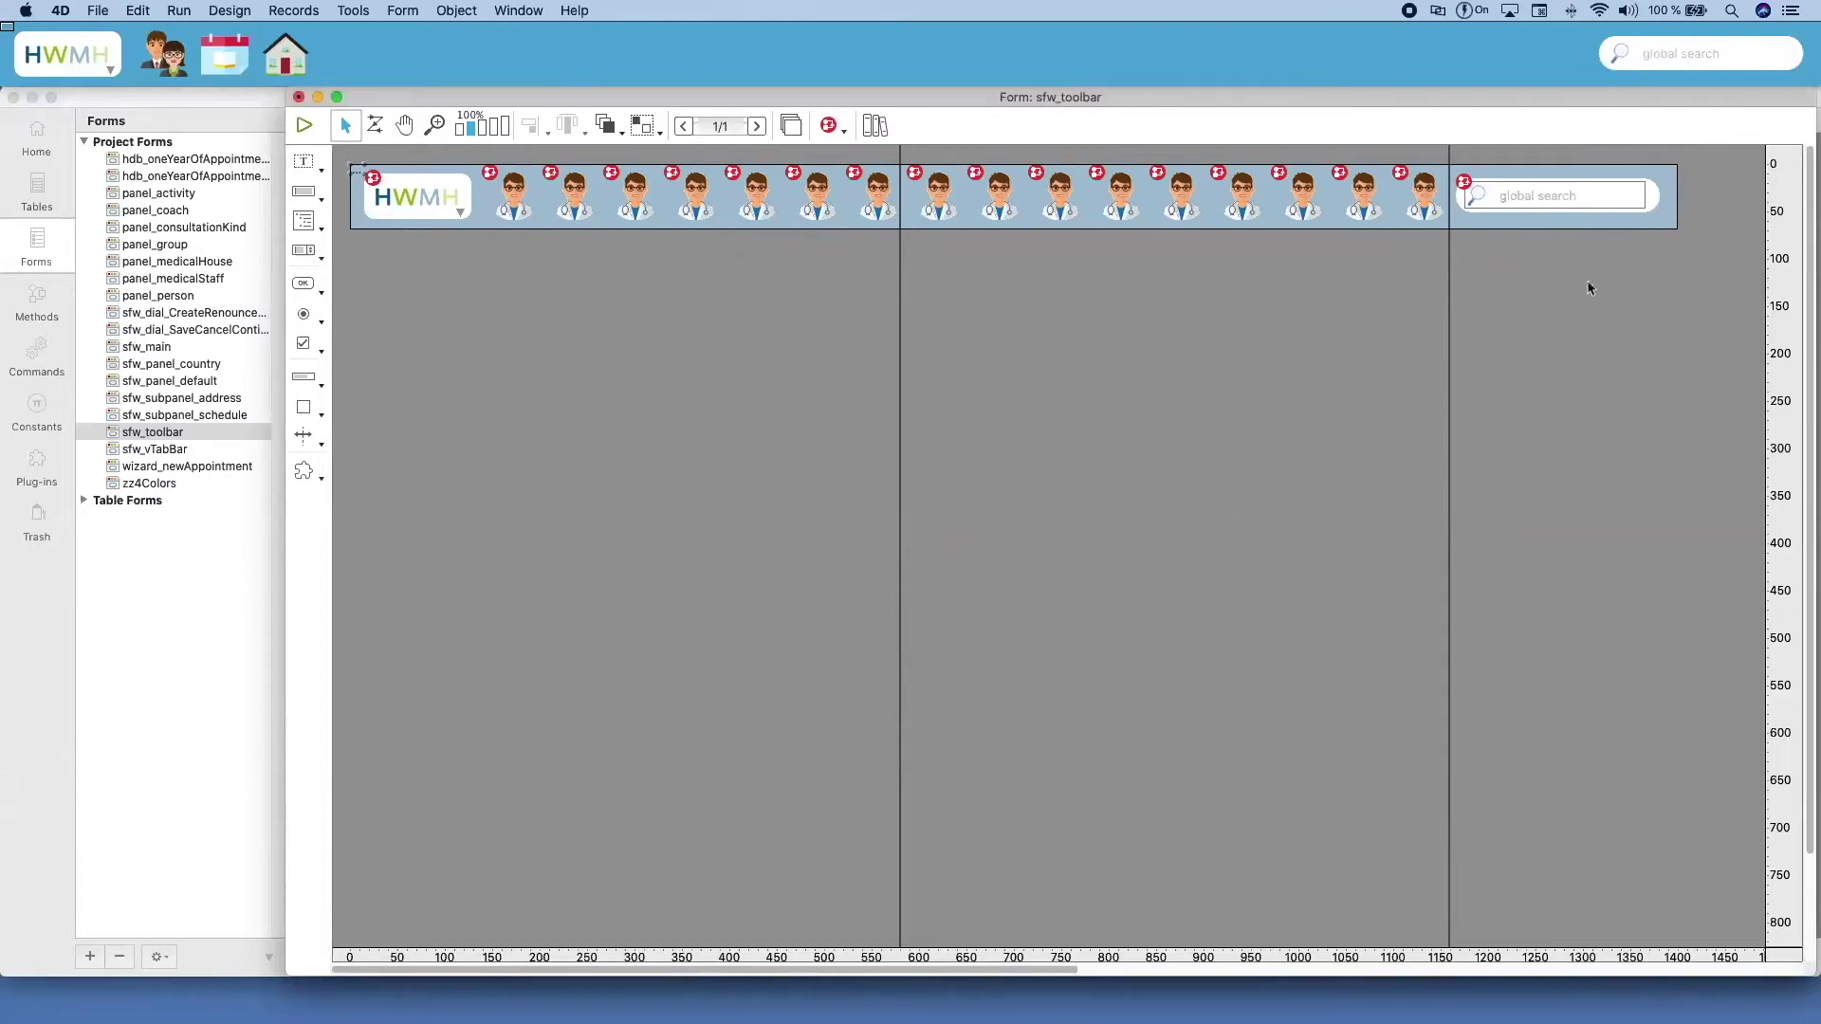
Check the properties of the invisible button over the global search field and close the form.
double_click(1588, 199)
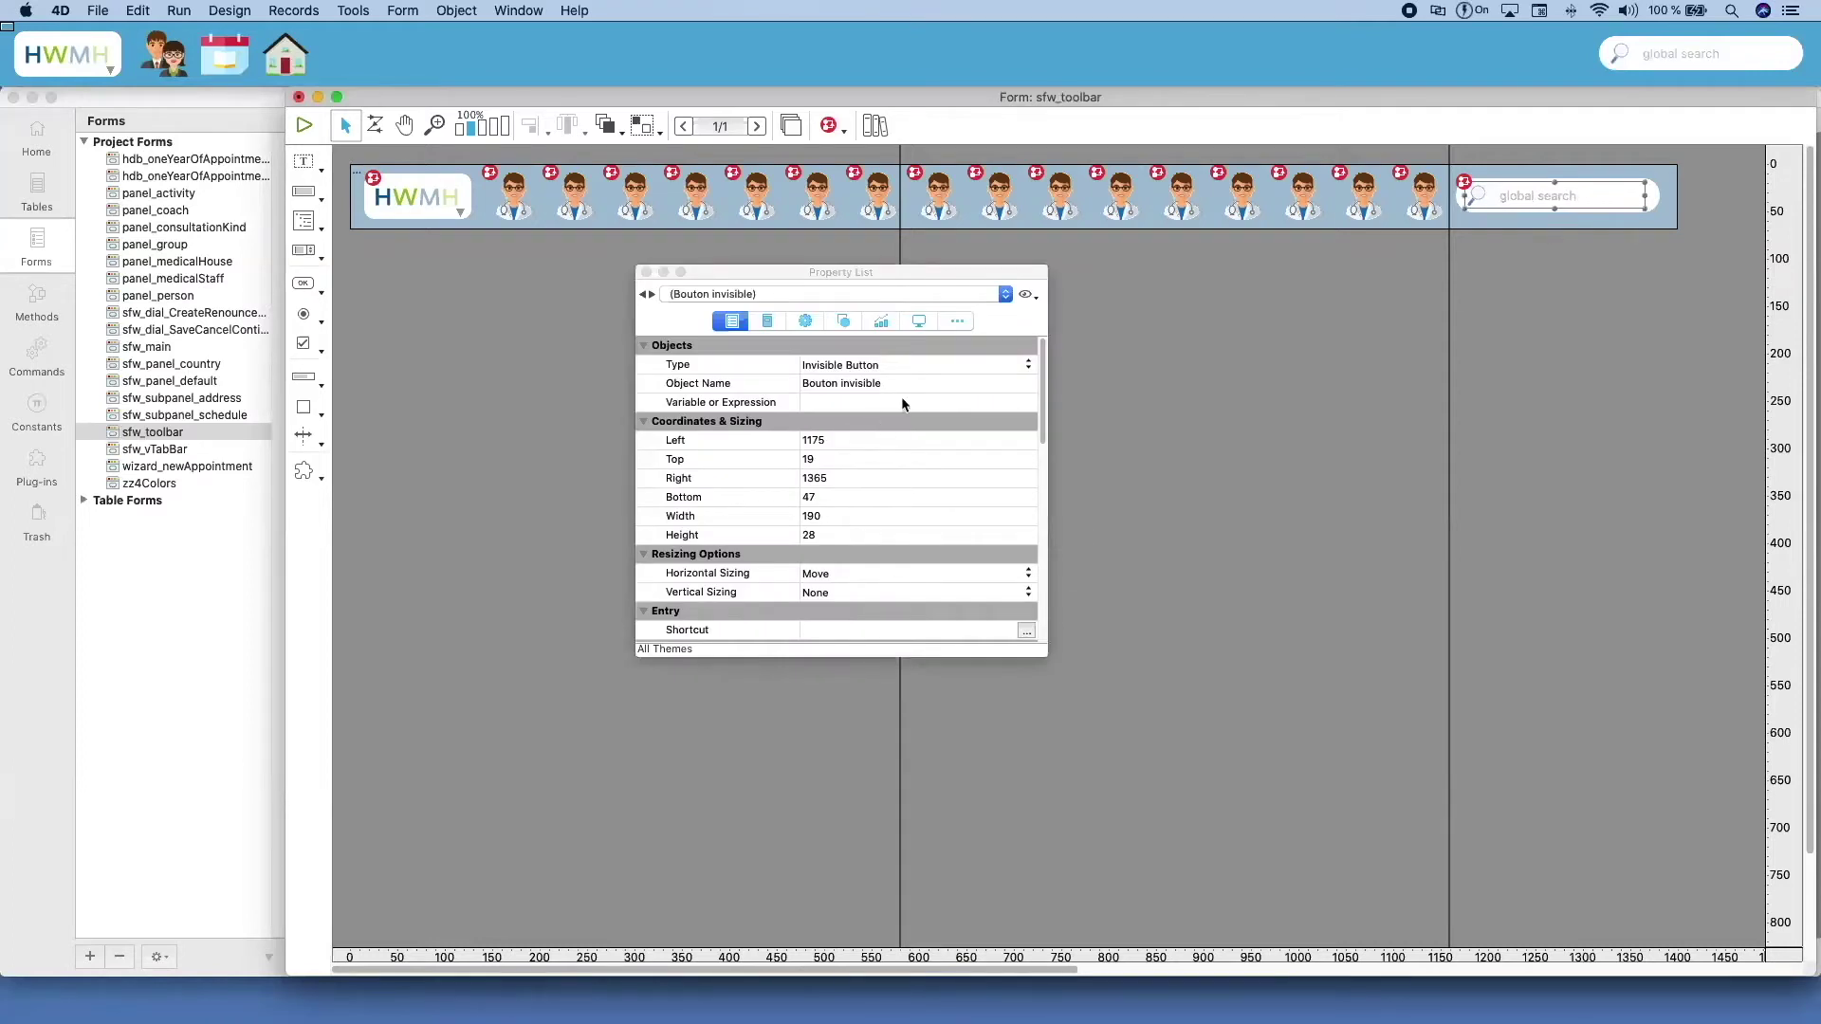
click(646, 272)
click(298, 97)
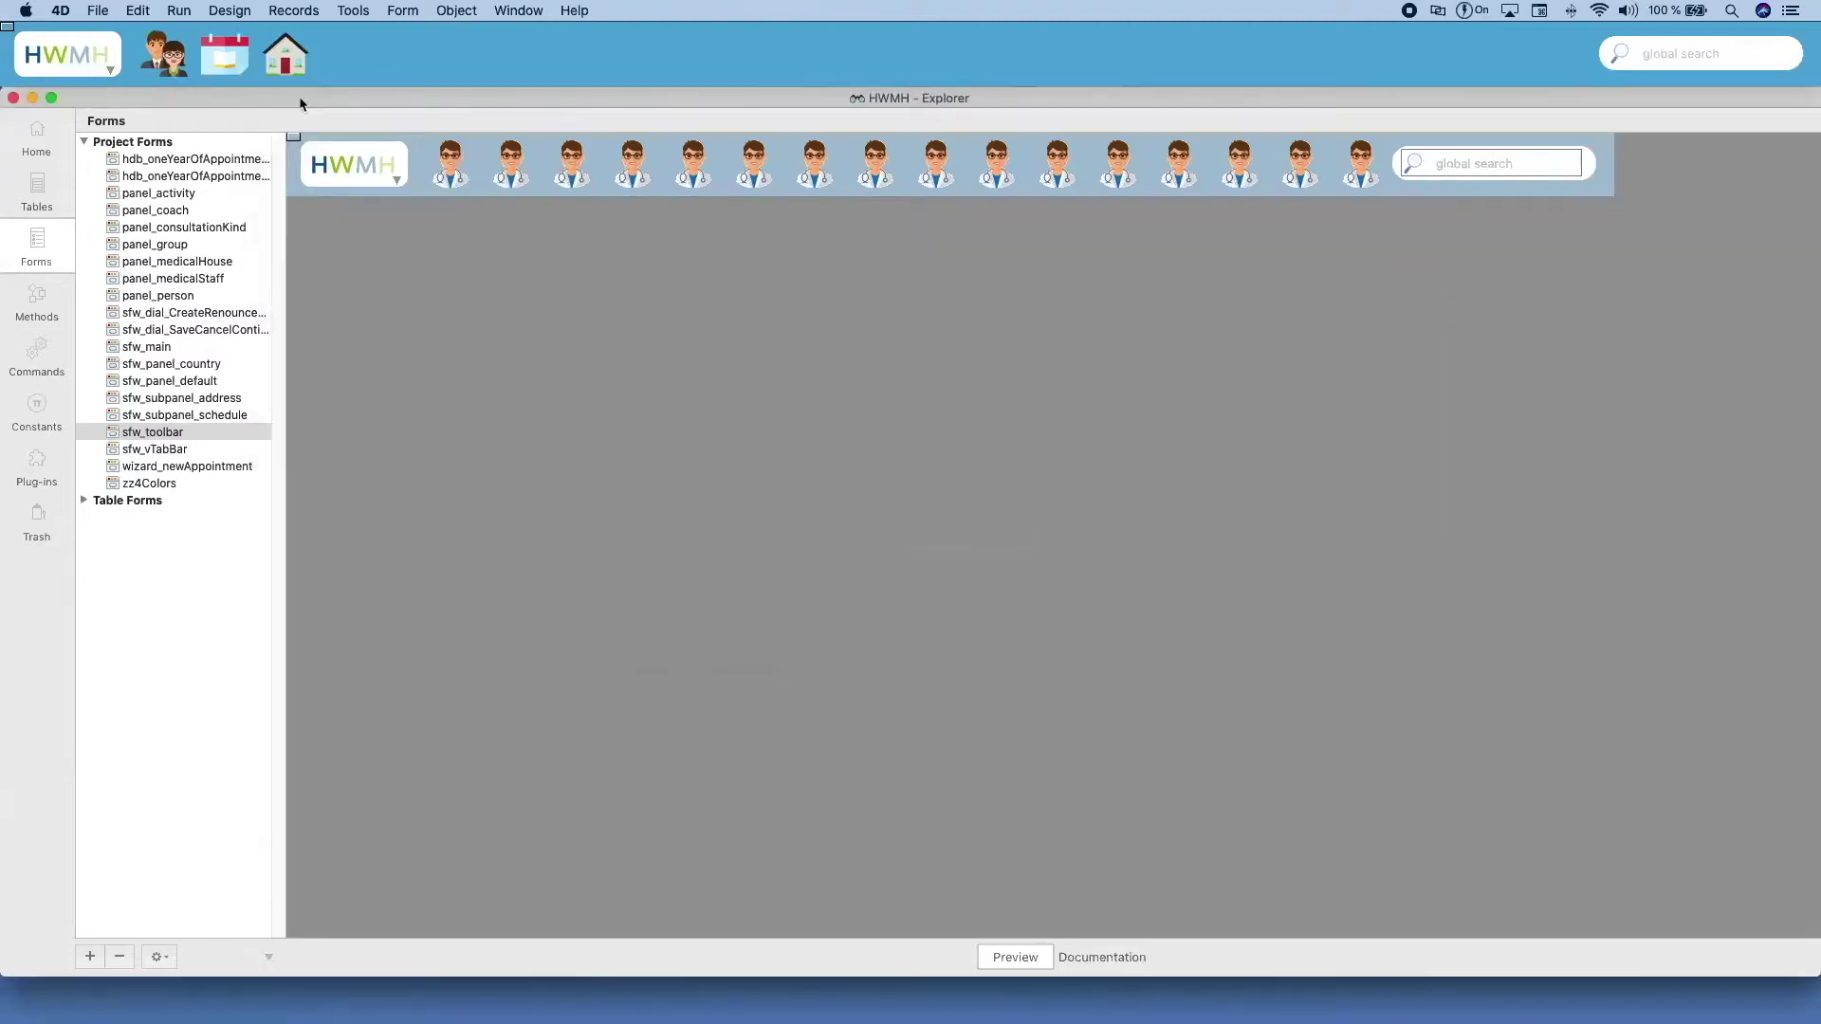
Export the structure to a project again, replacing the existing Project folder, and open the new conversion log.
click(110, 12)
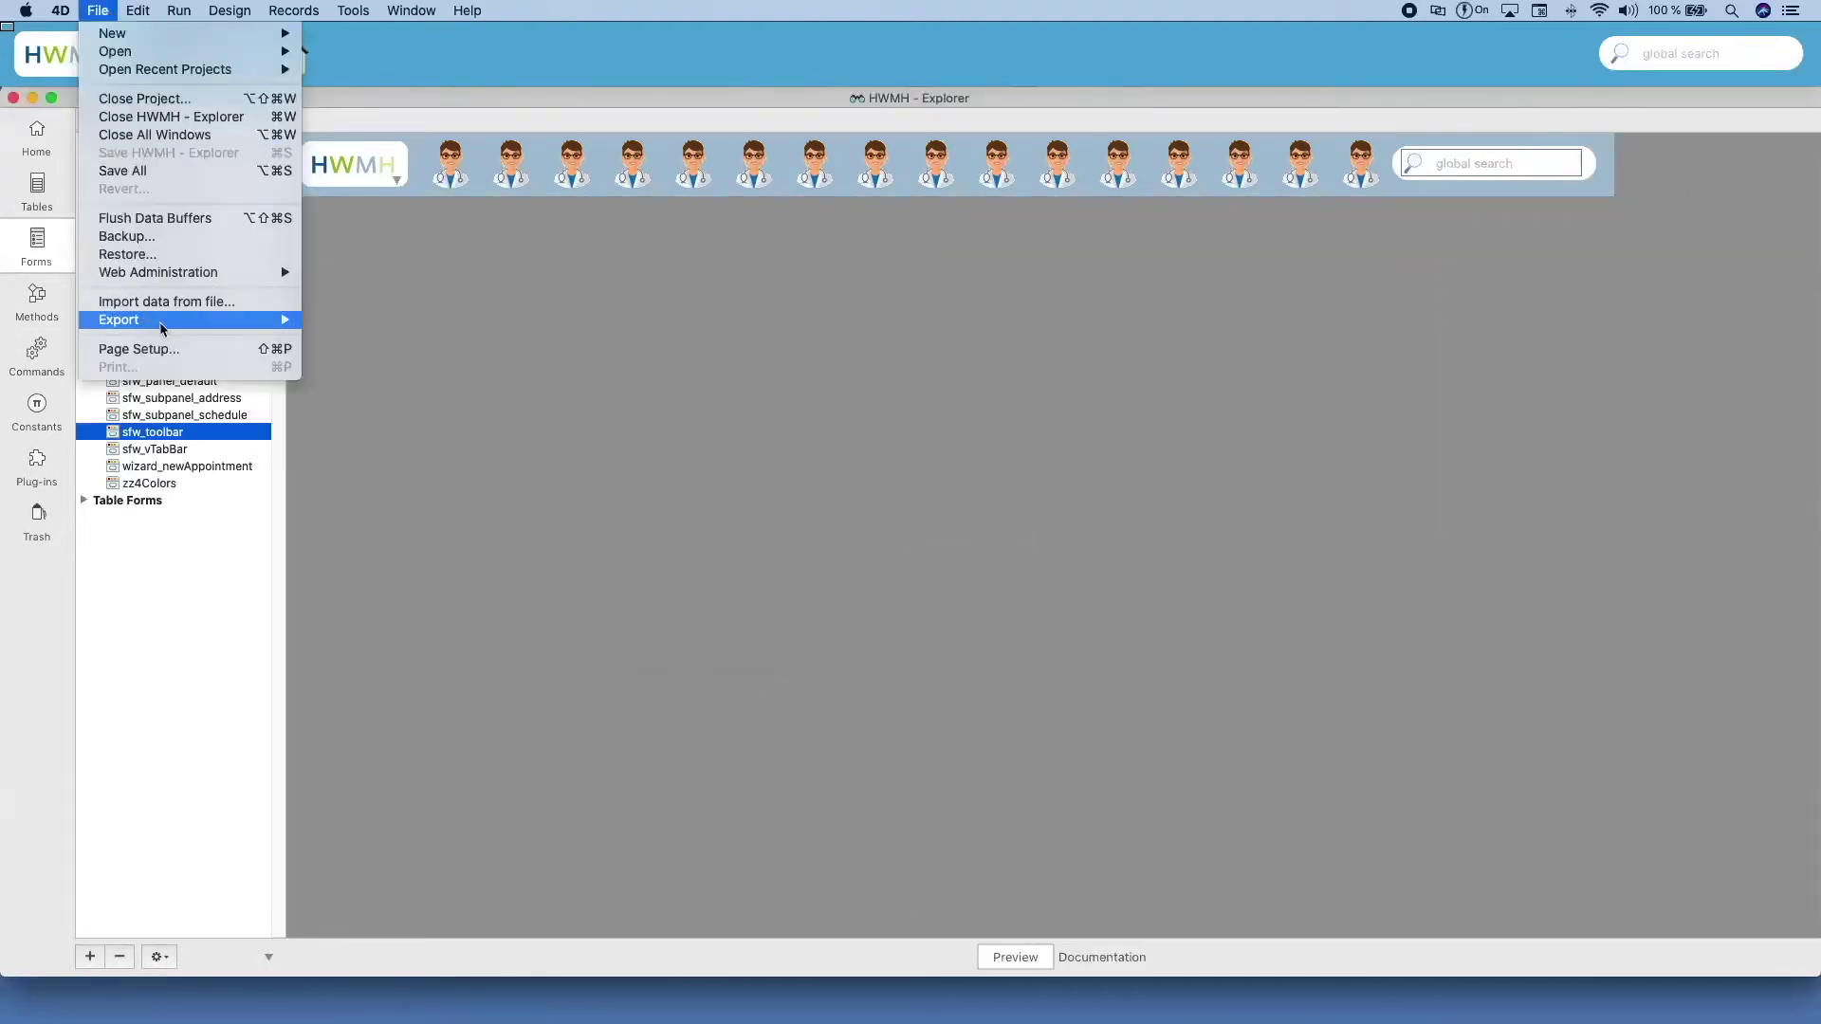
mouse_move(245, 319)
click(401, 393)
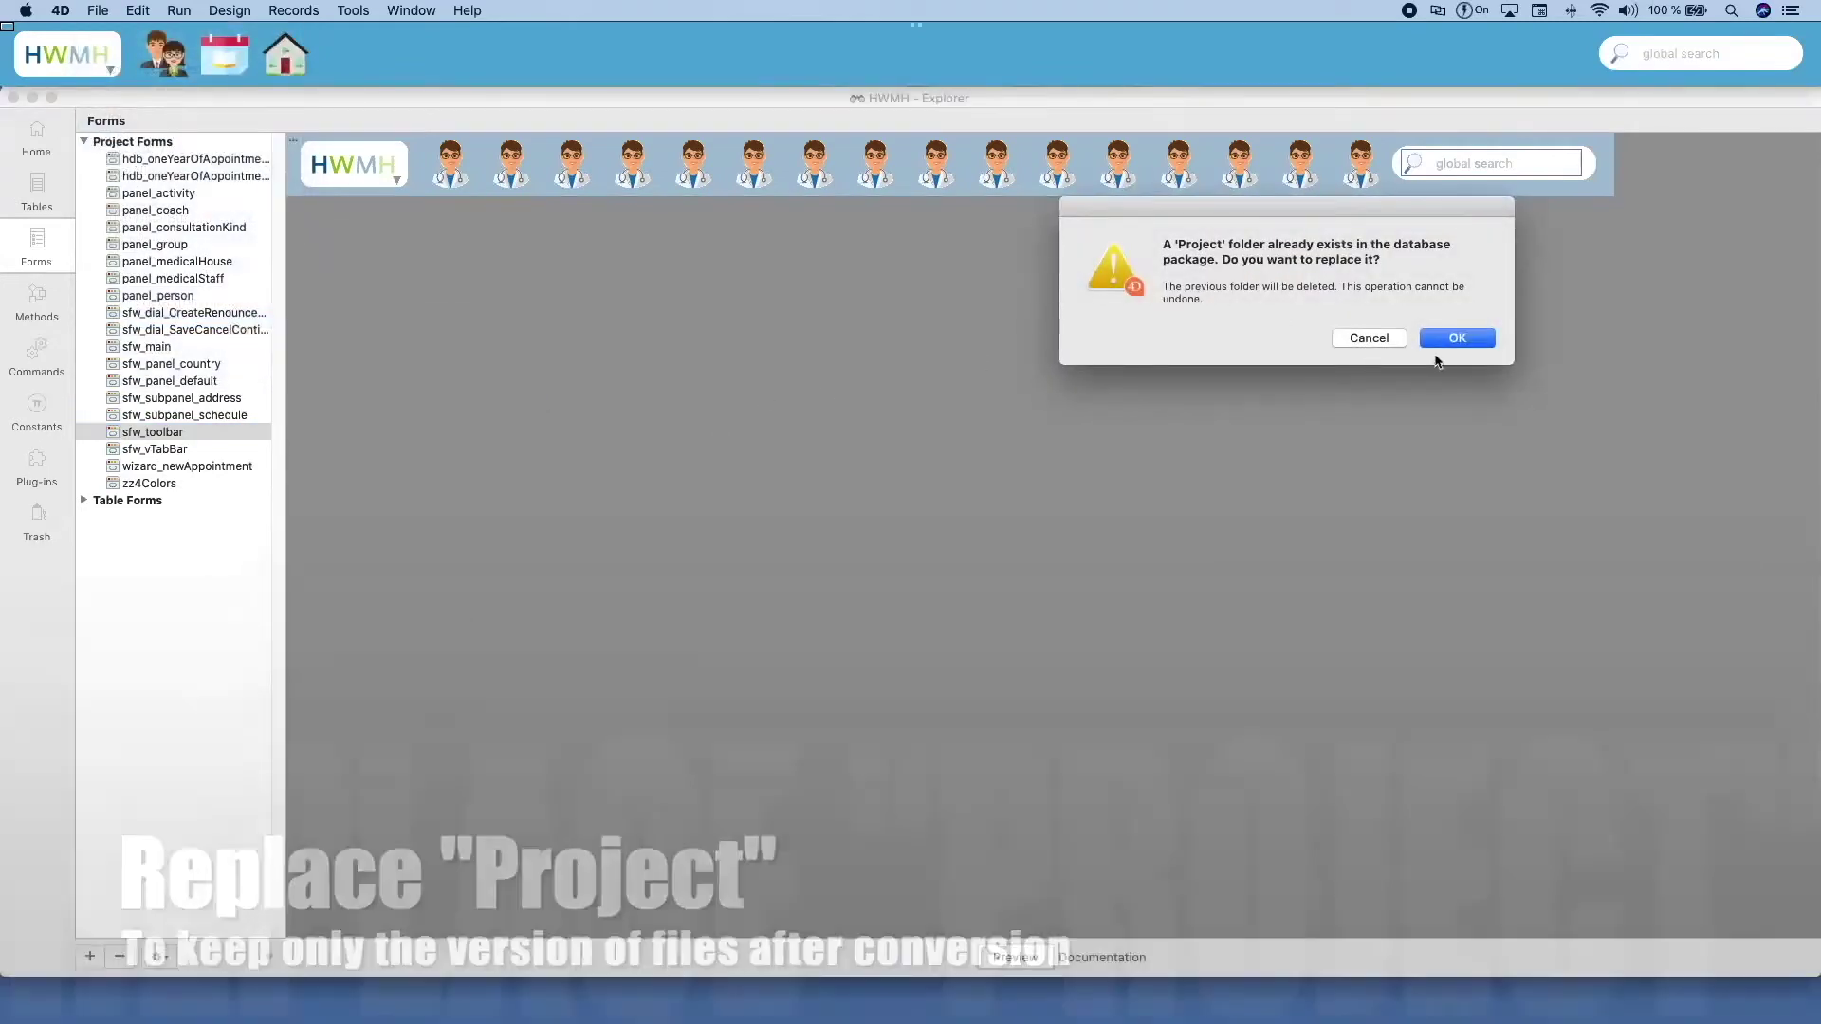
key(Return)
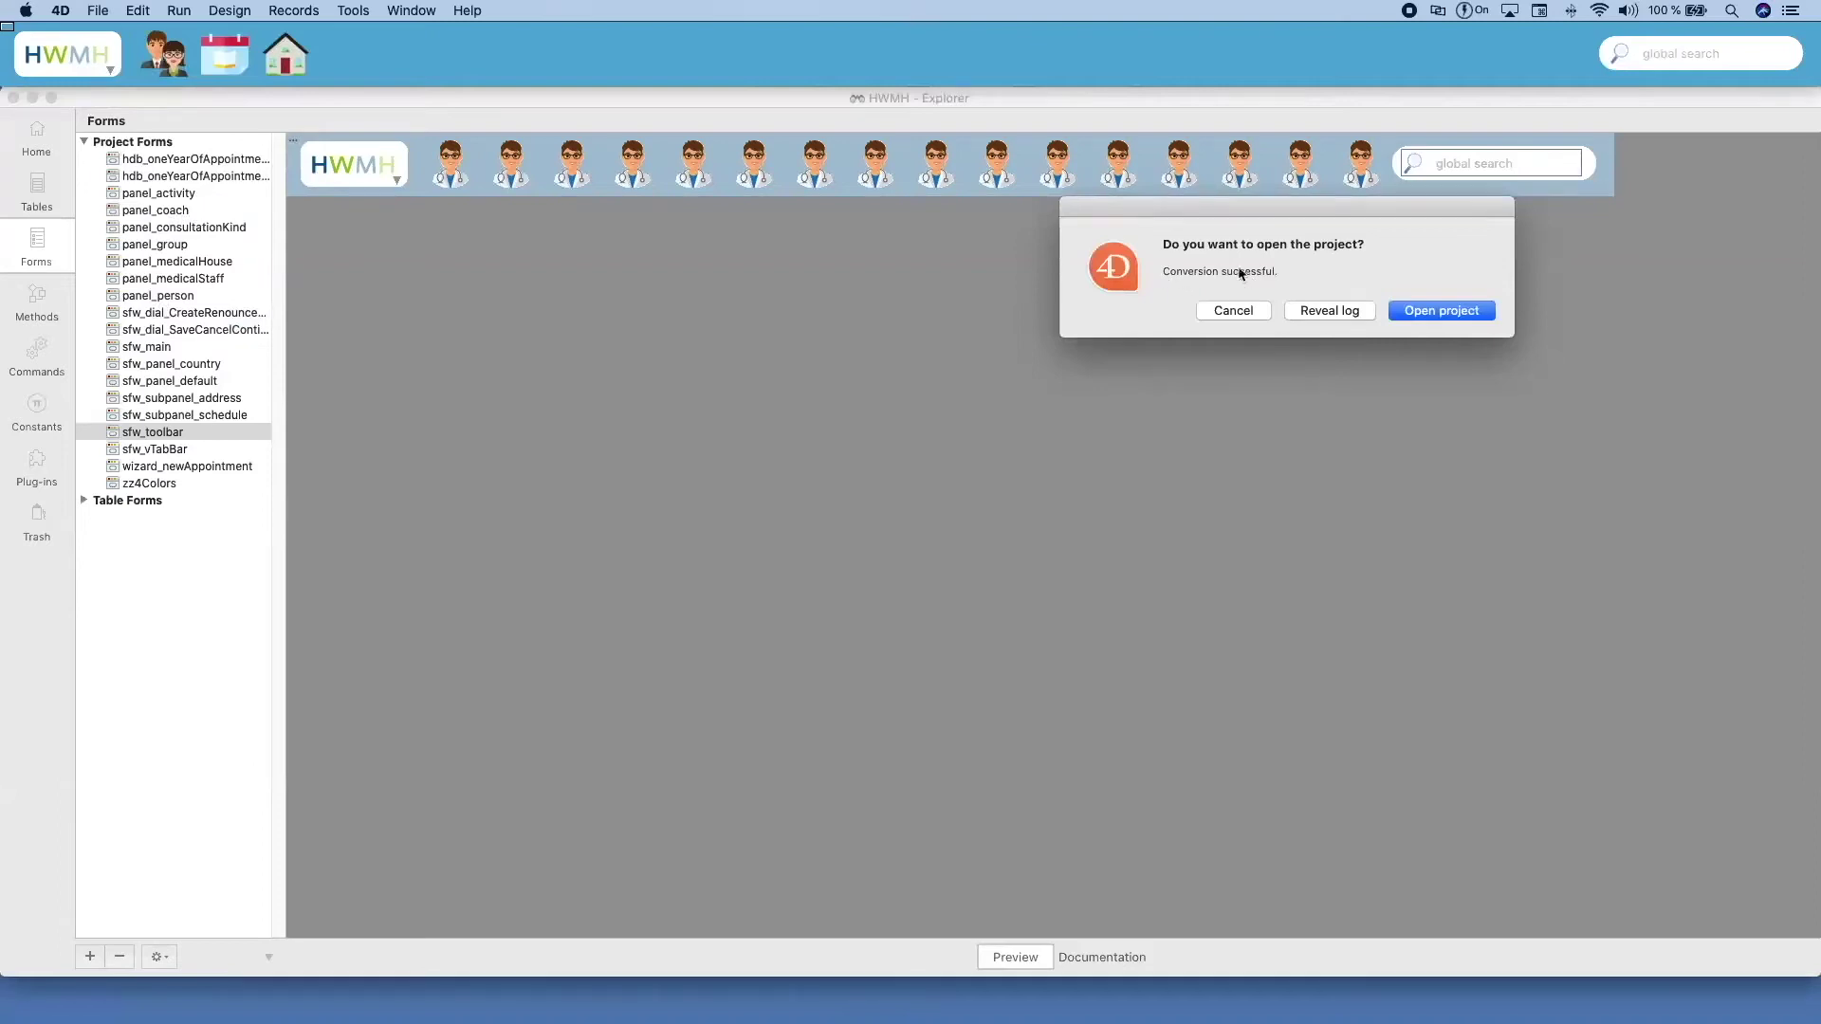
click(1337, 310)
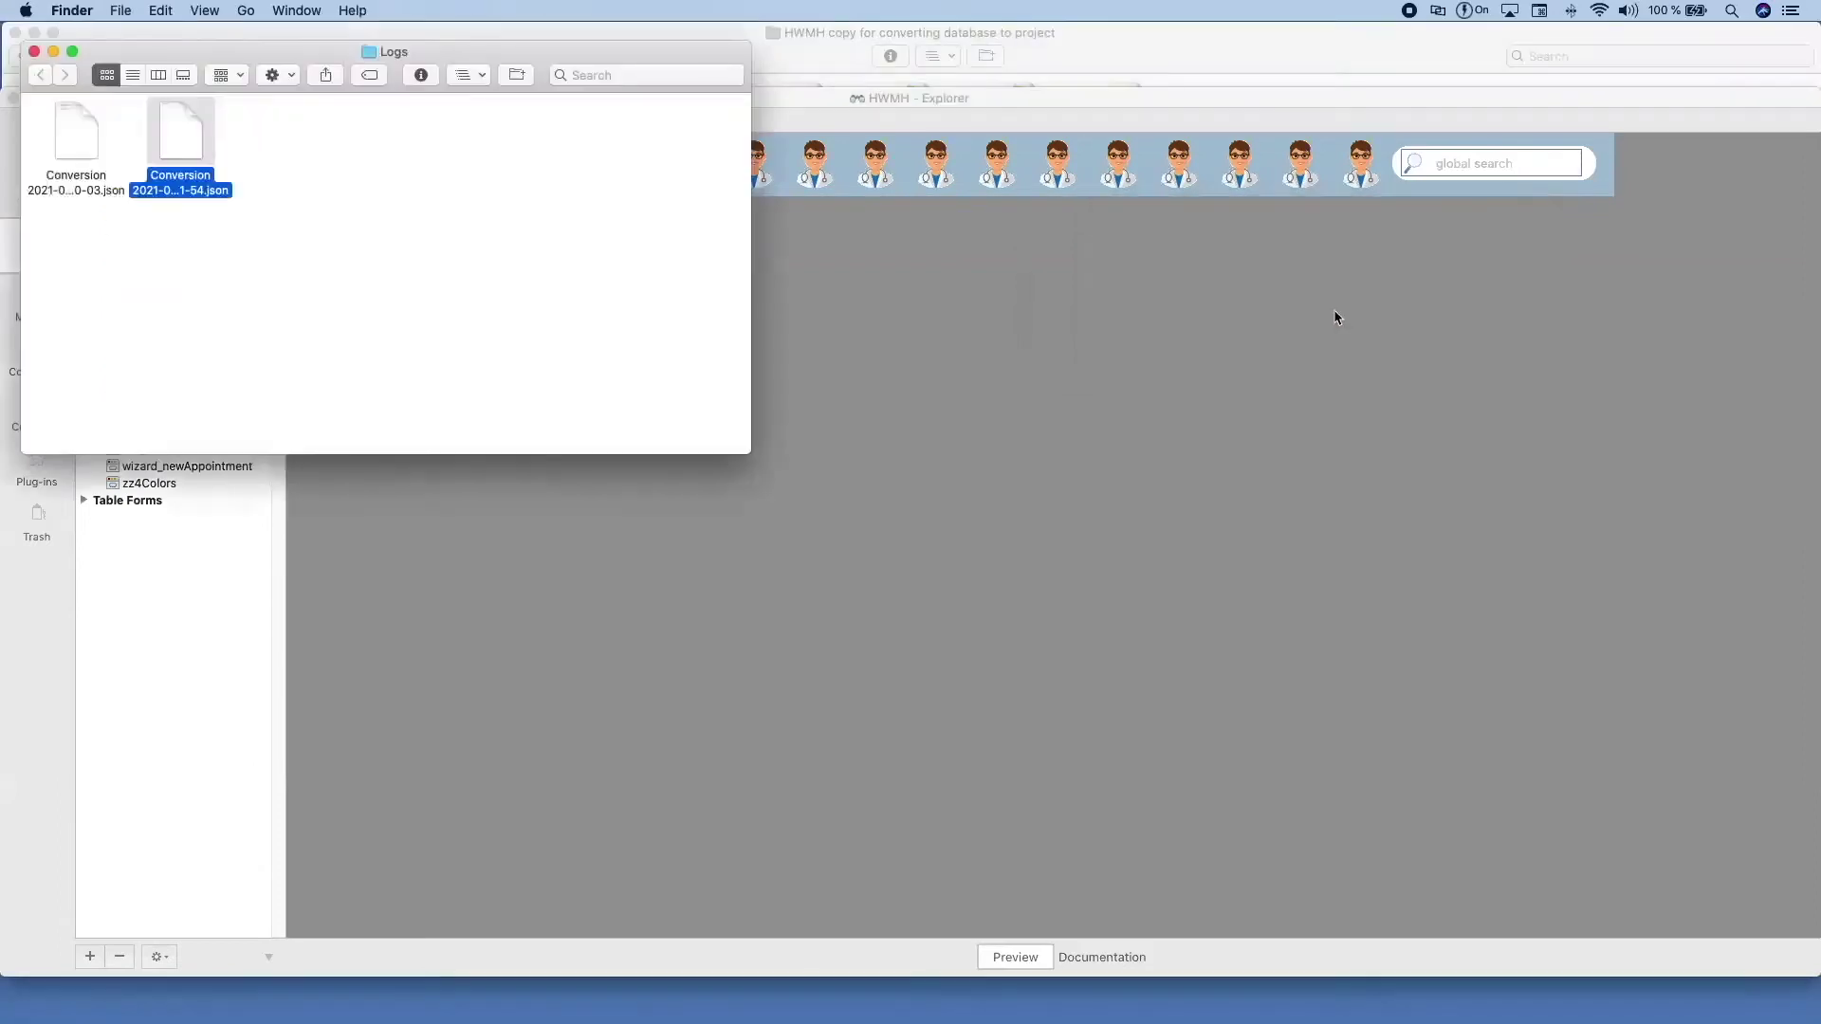
double_click(184, 139)
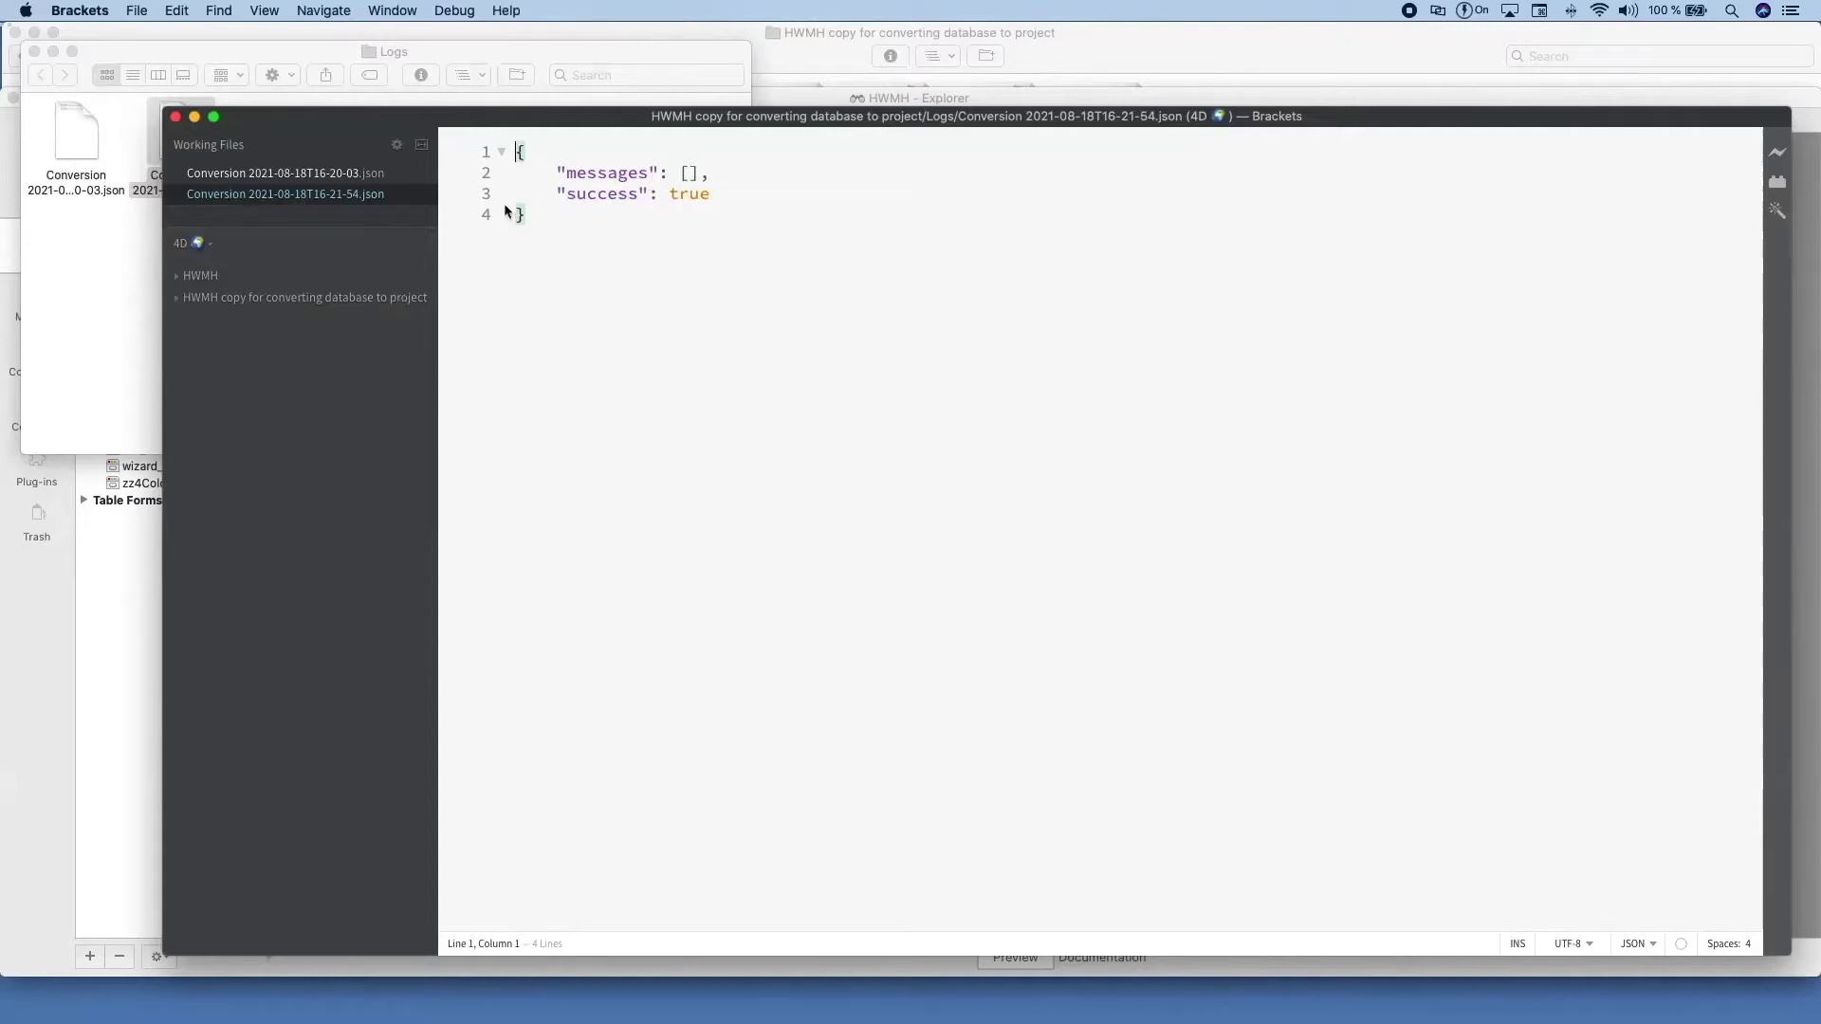
Compare the new conversion log with the success value in the earlier log, Conversion 2021-08-18T16-20-03.json, and close the log window.
click(266, 176)
double_click(689, 467)
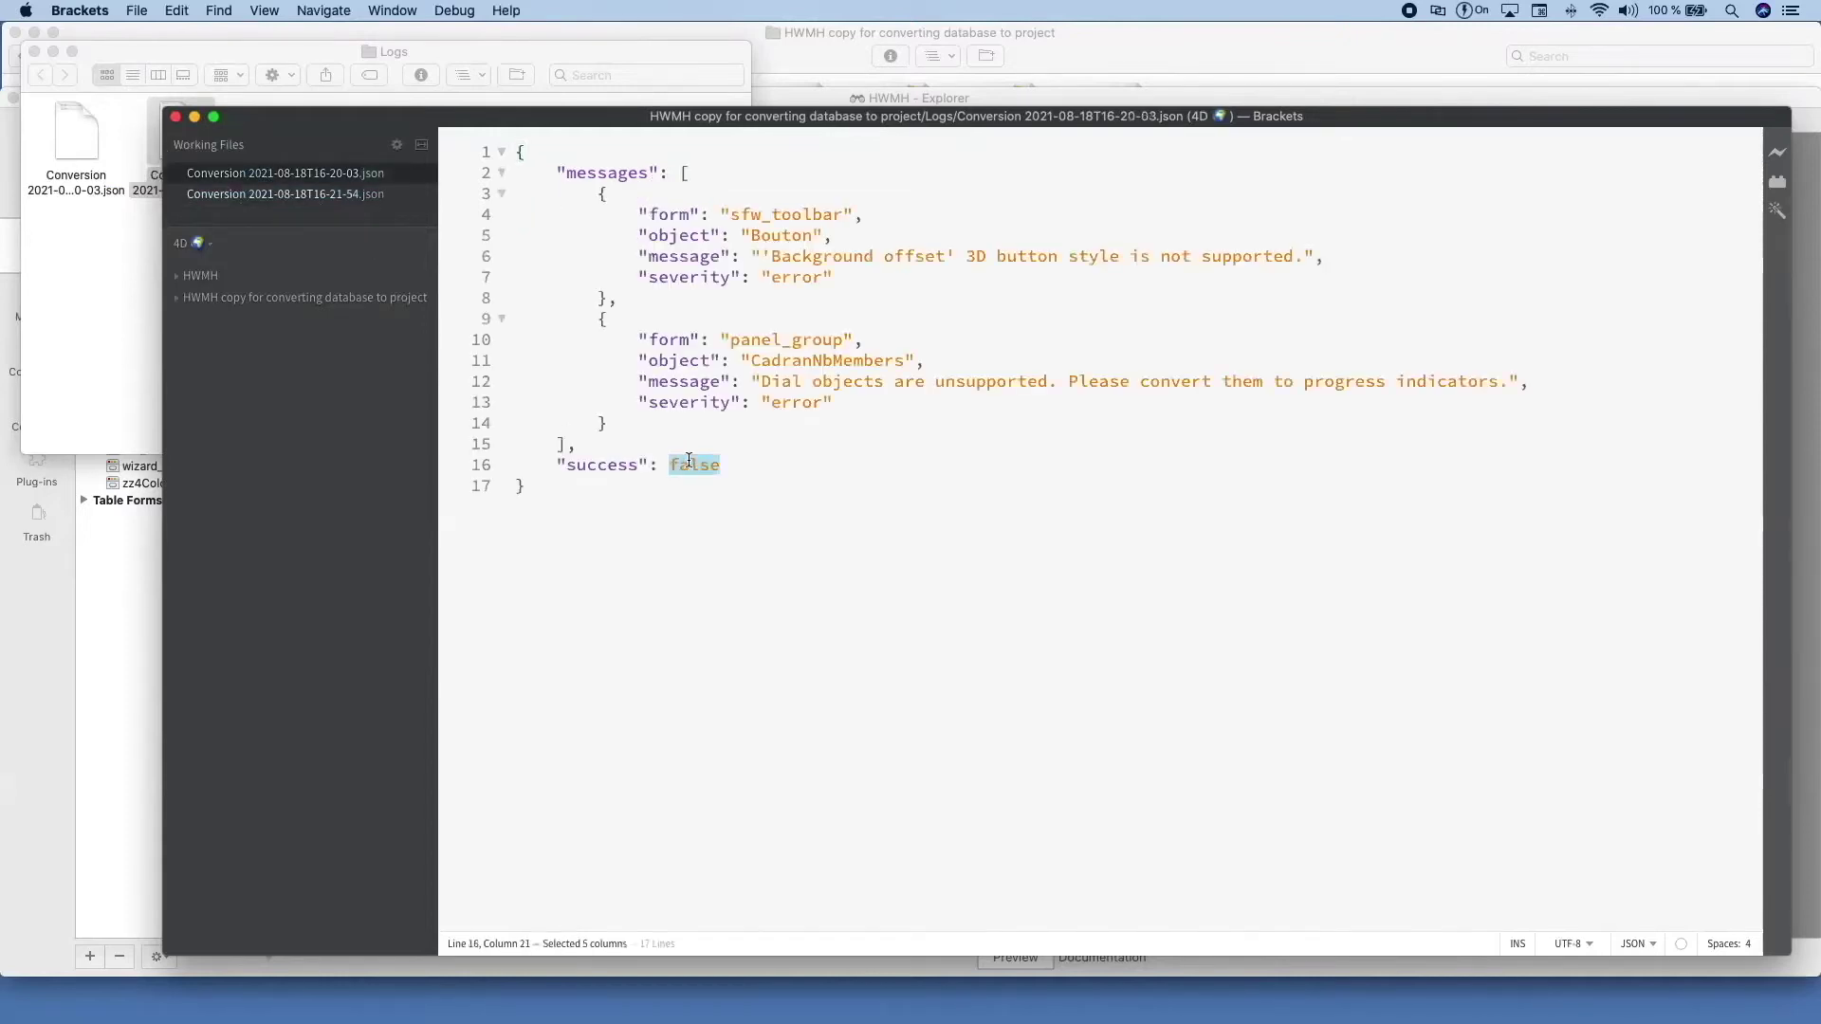
click(176, 117)
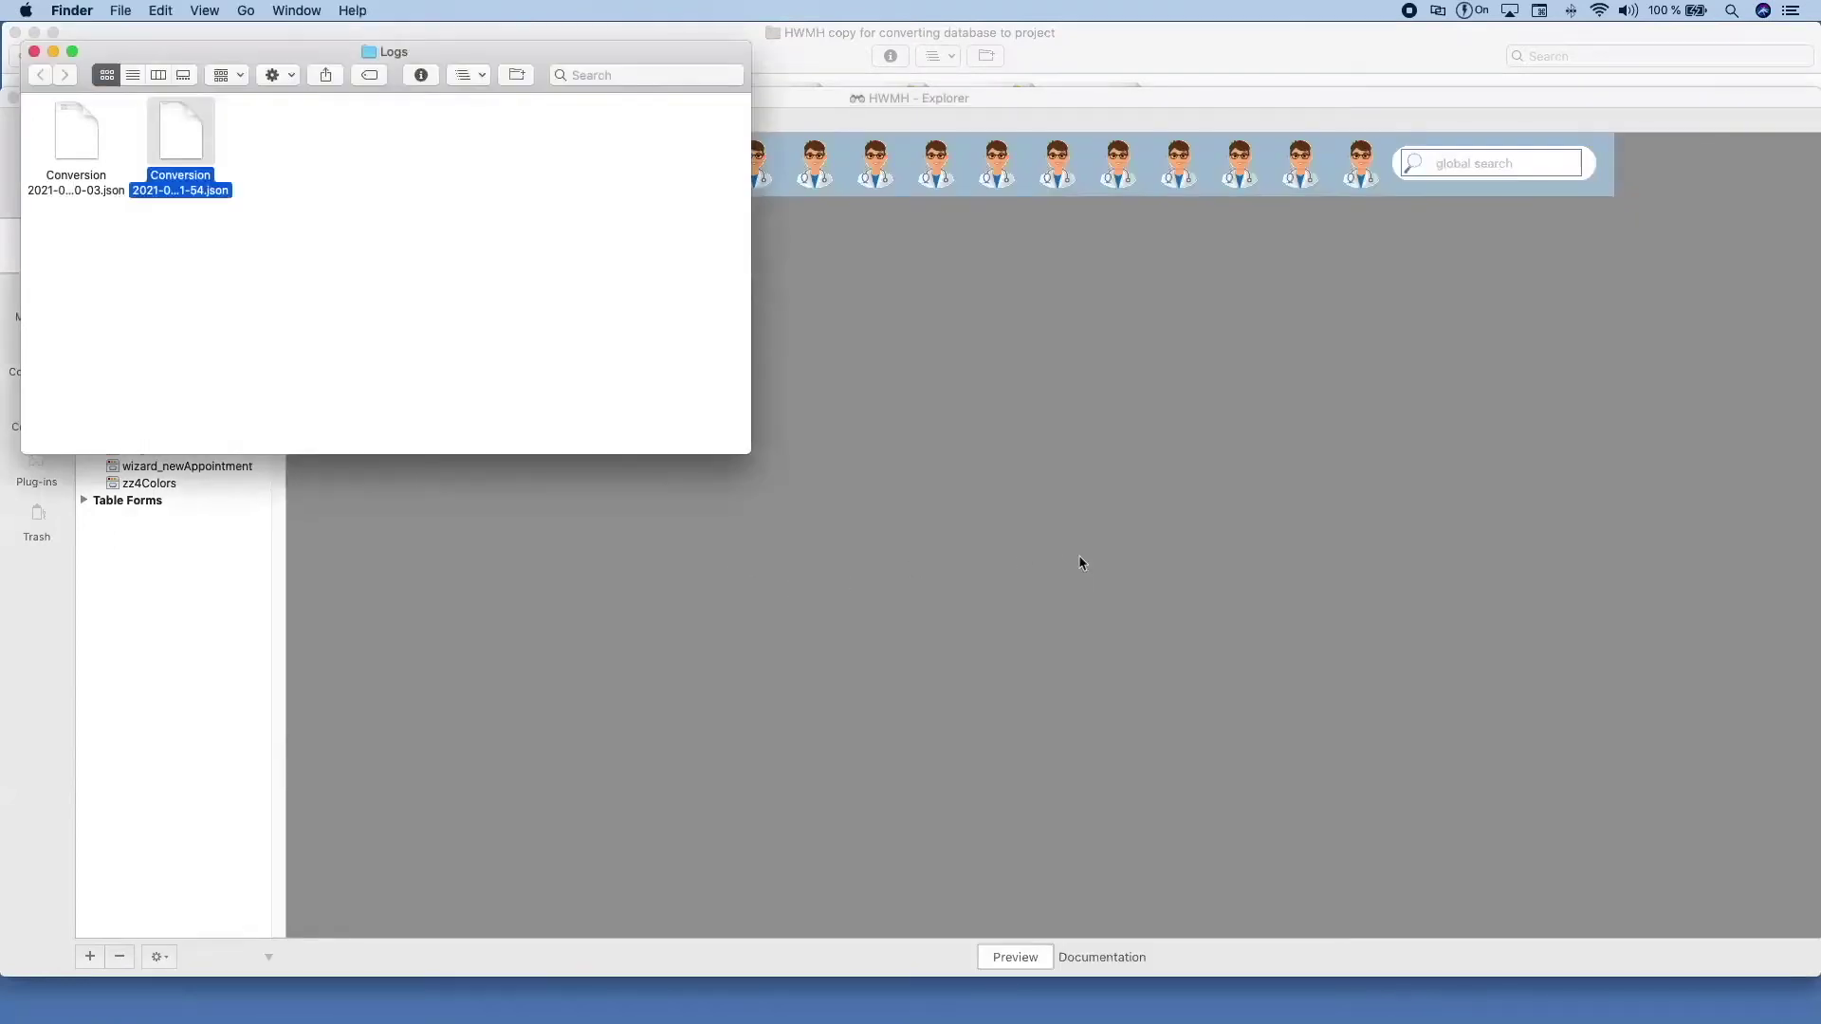
Switch to 4D and open the converted project file from the Project folder of the HWMH copy.
click(943, 626)
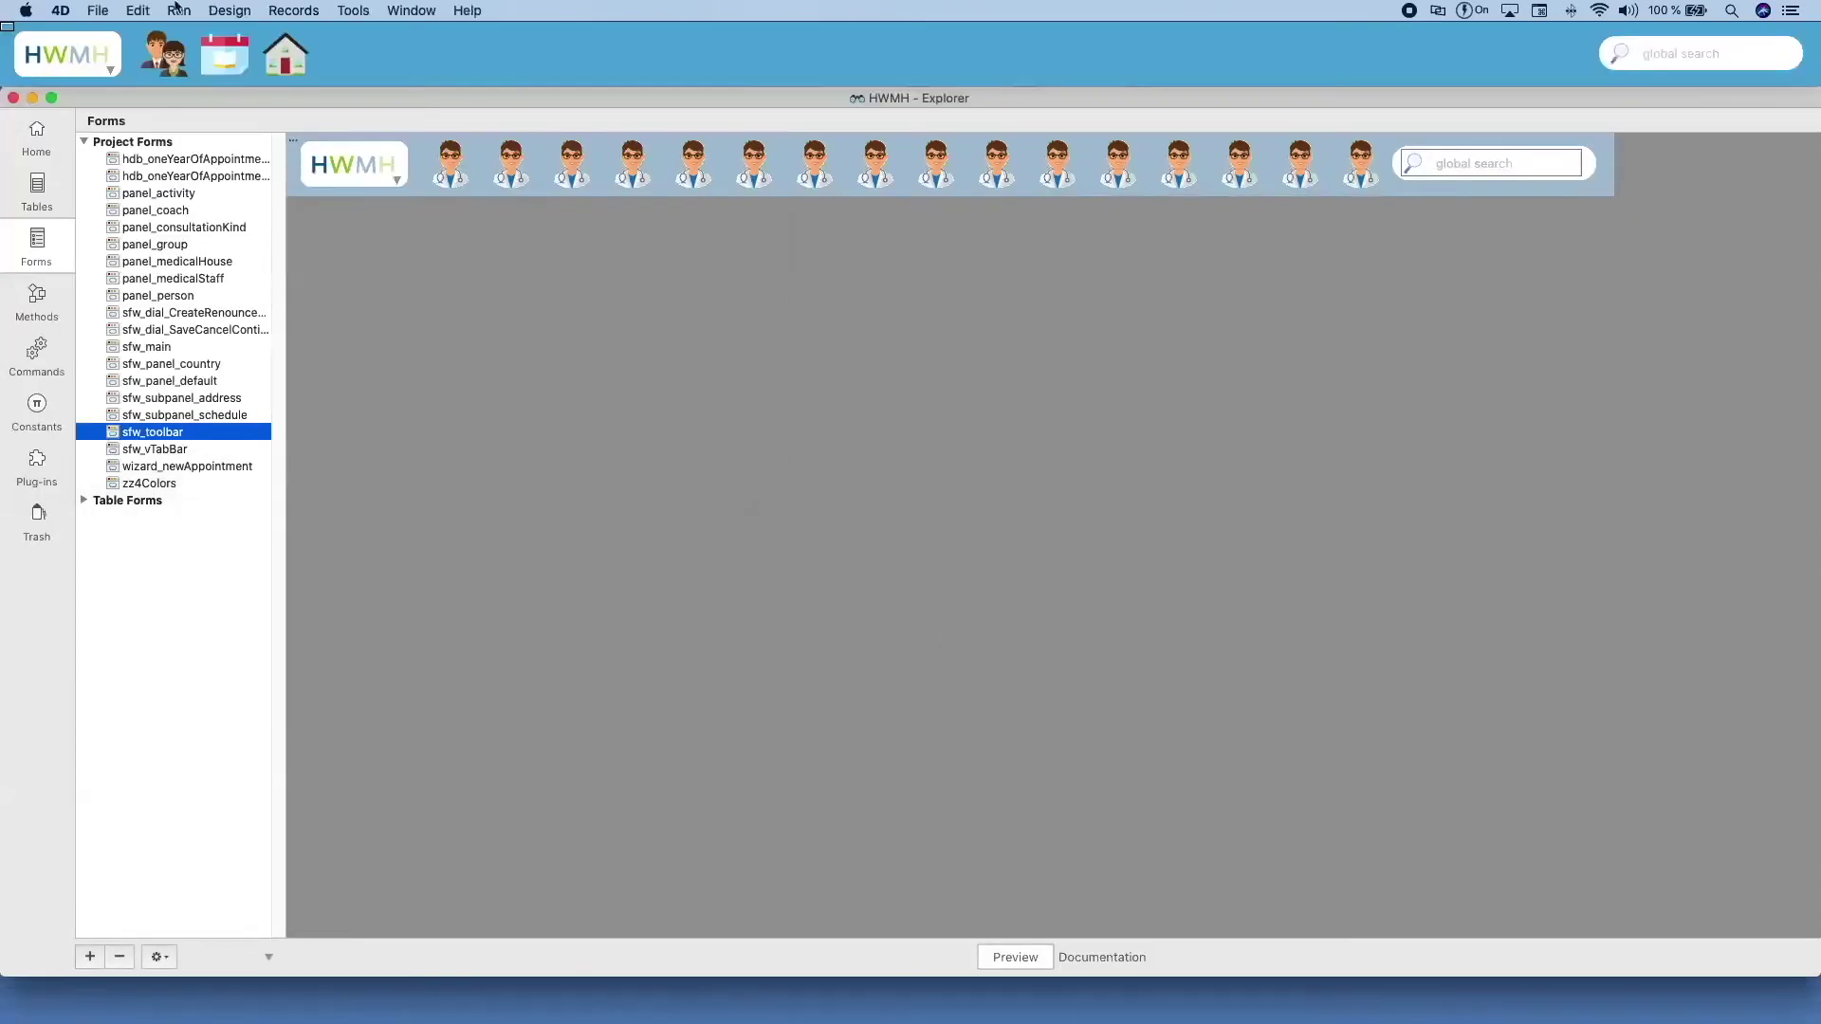
click(96, 14)
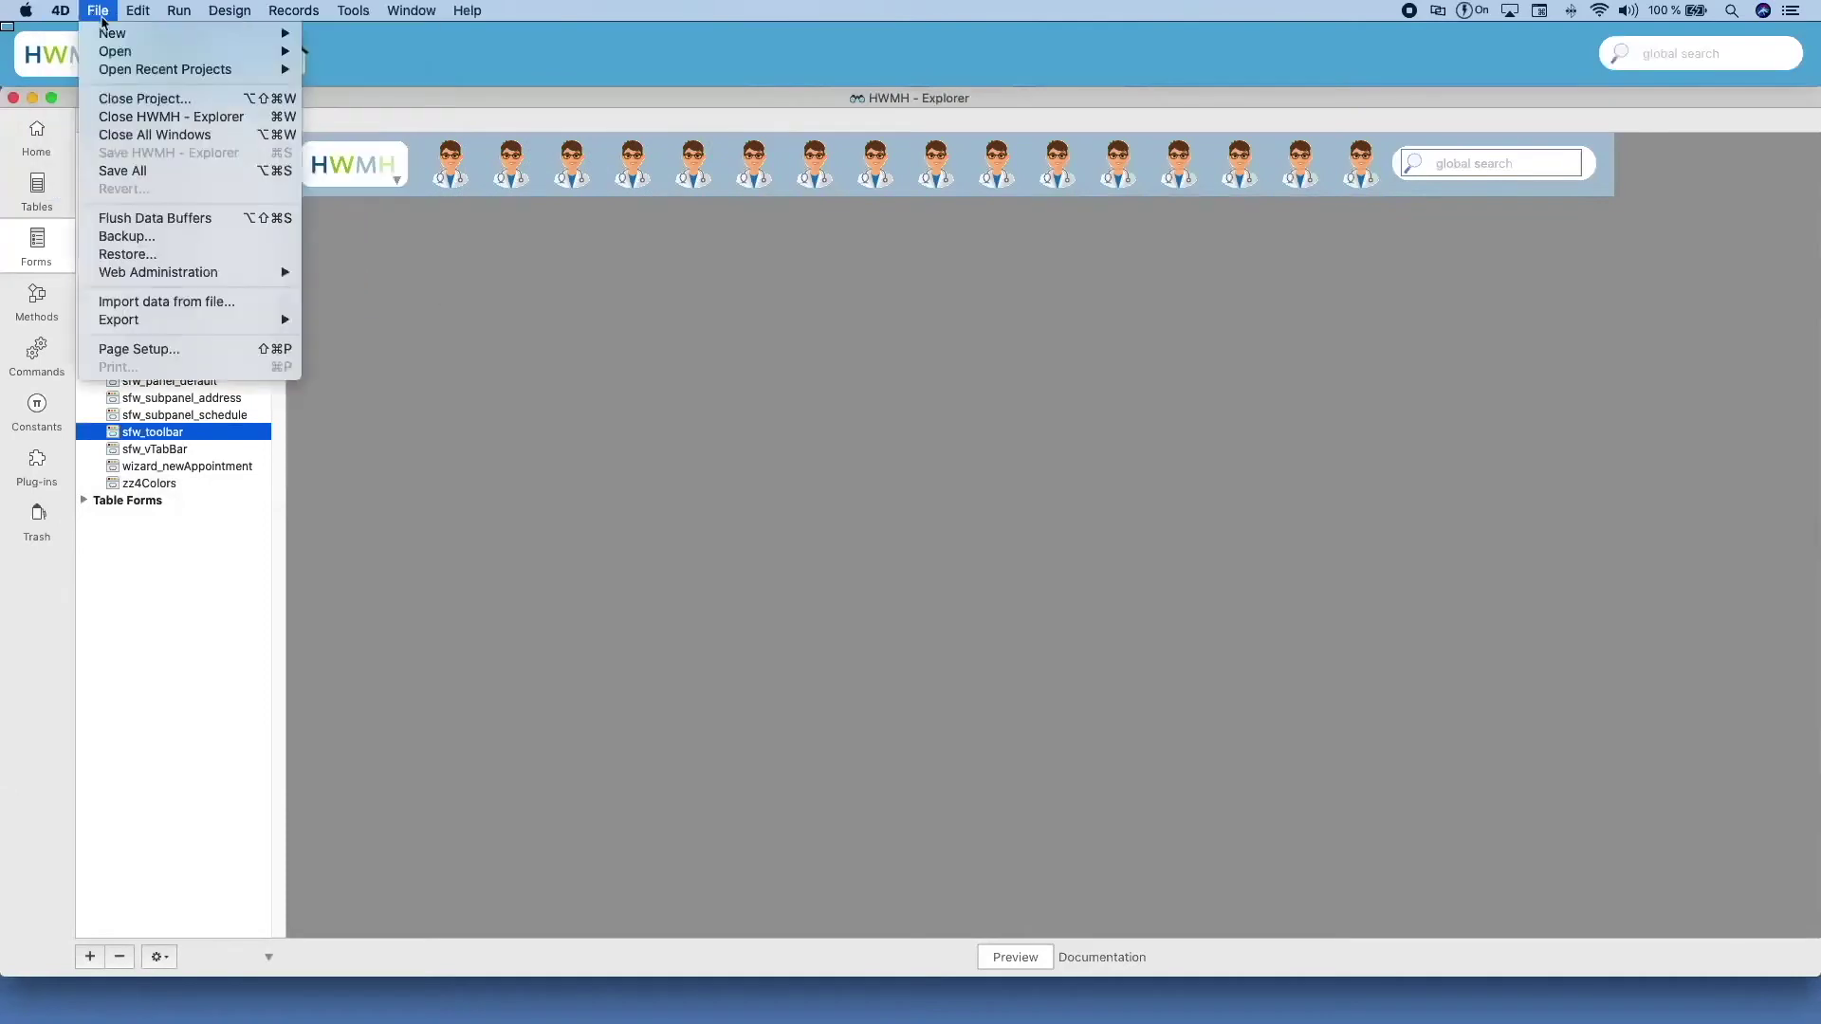
mouse_move(114, 51)
click(408, 52)
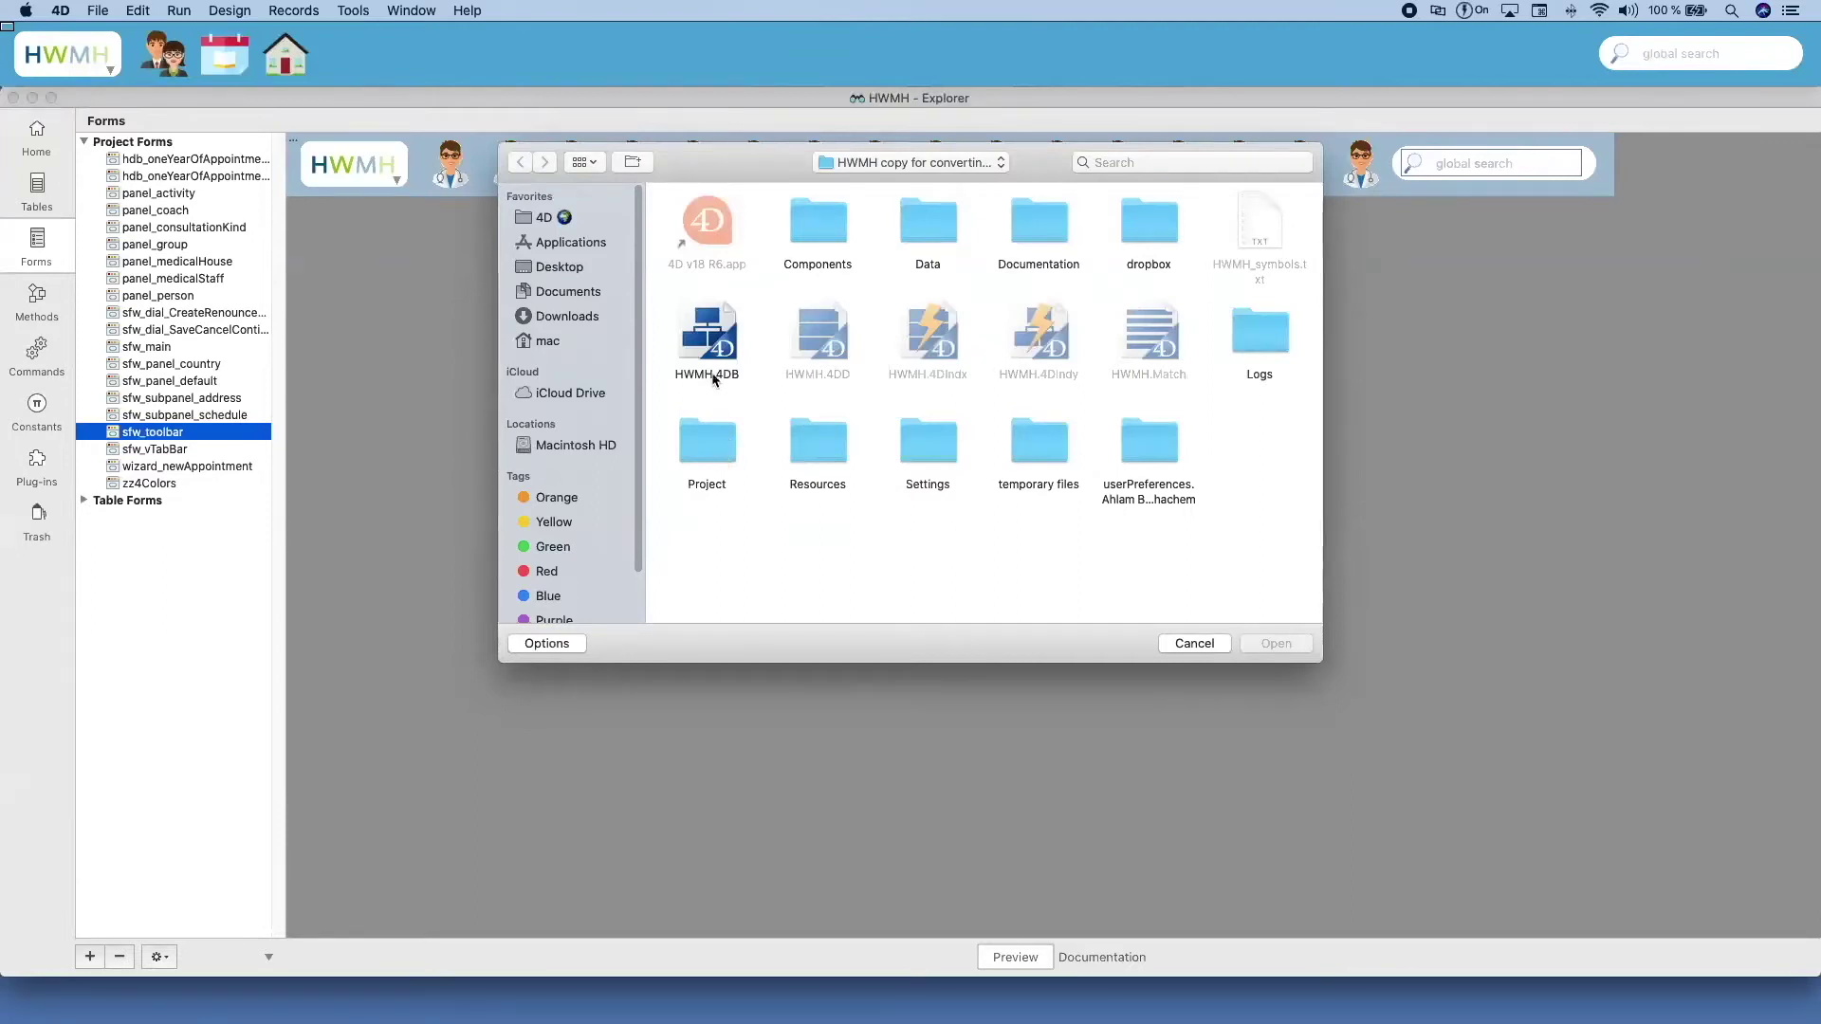
double_click(703, 444)
click(713, 275)
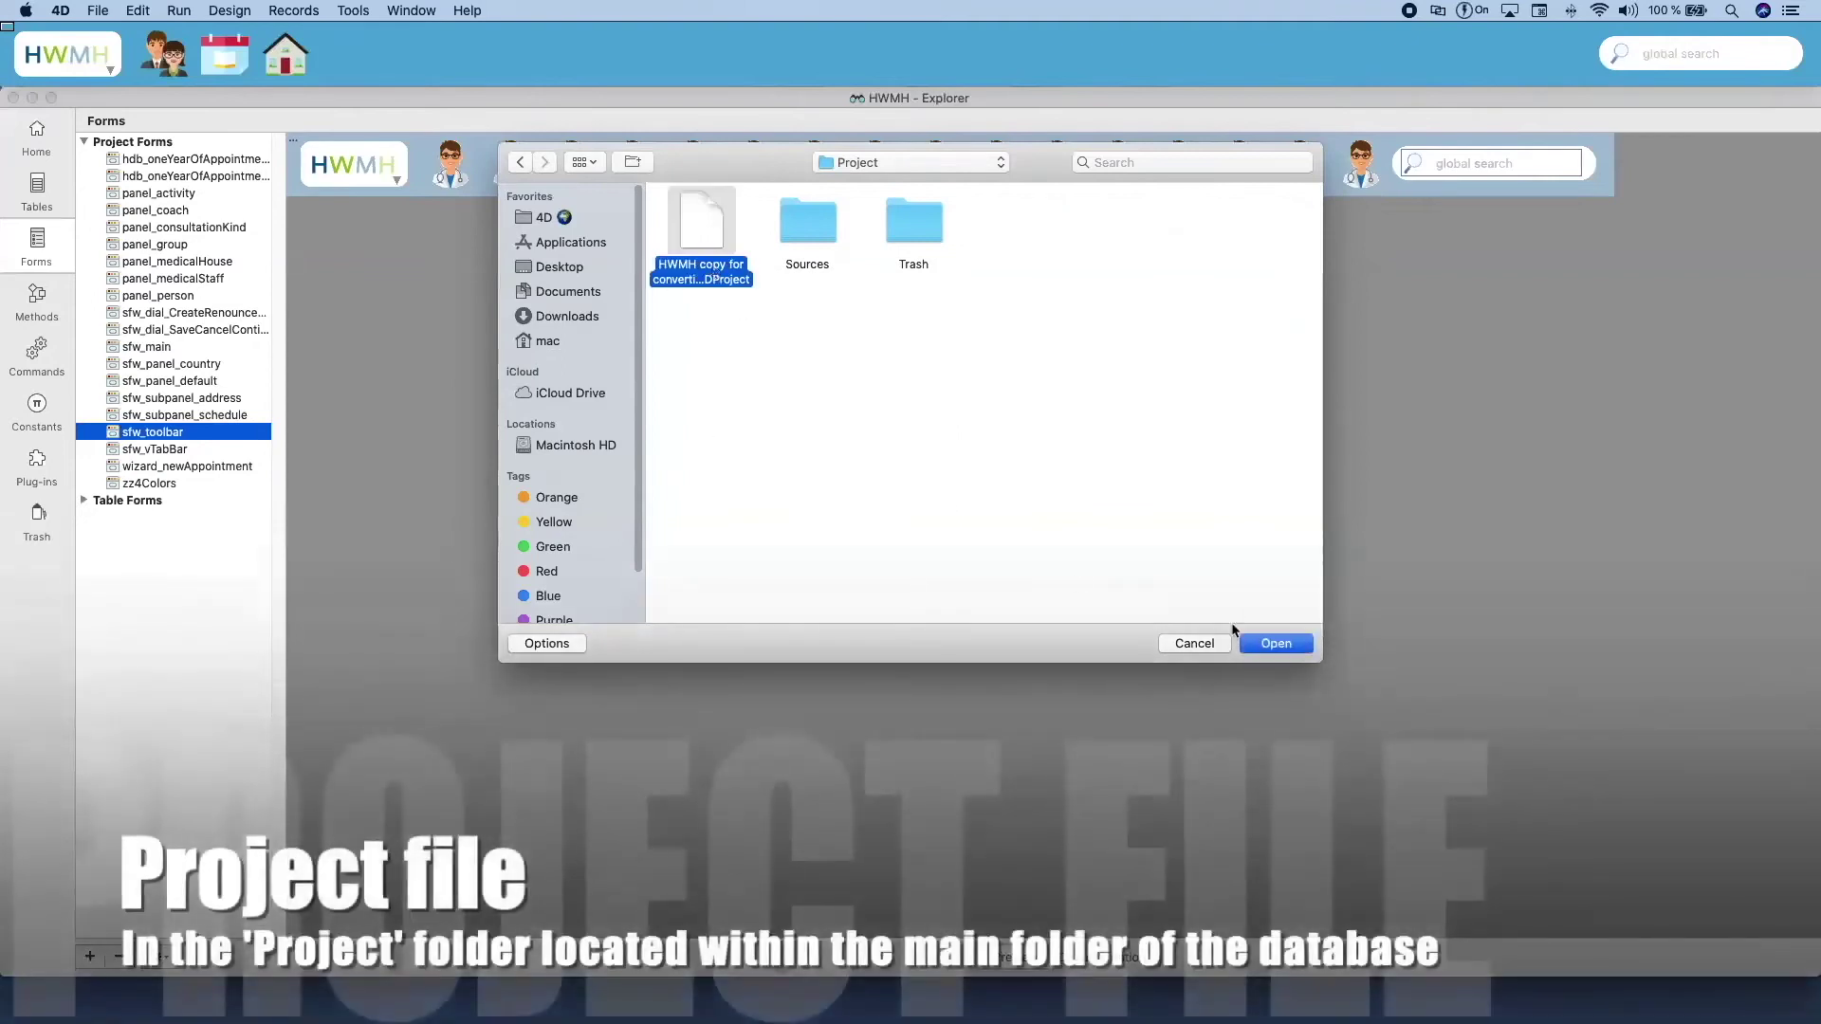
click(1276, 643)
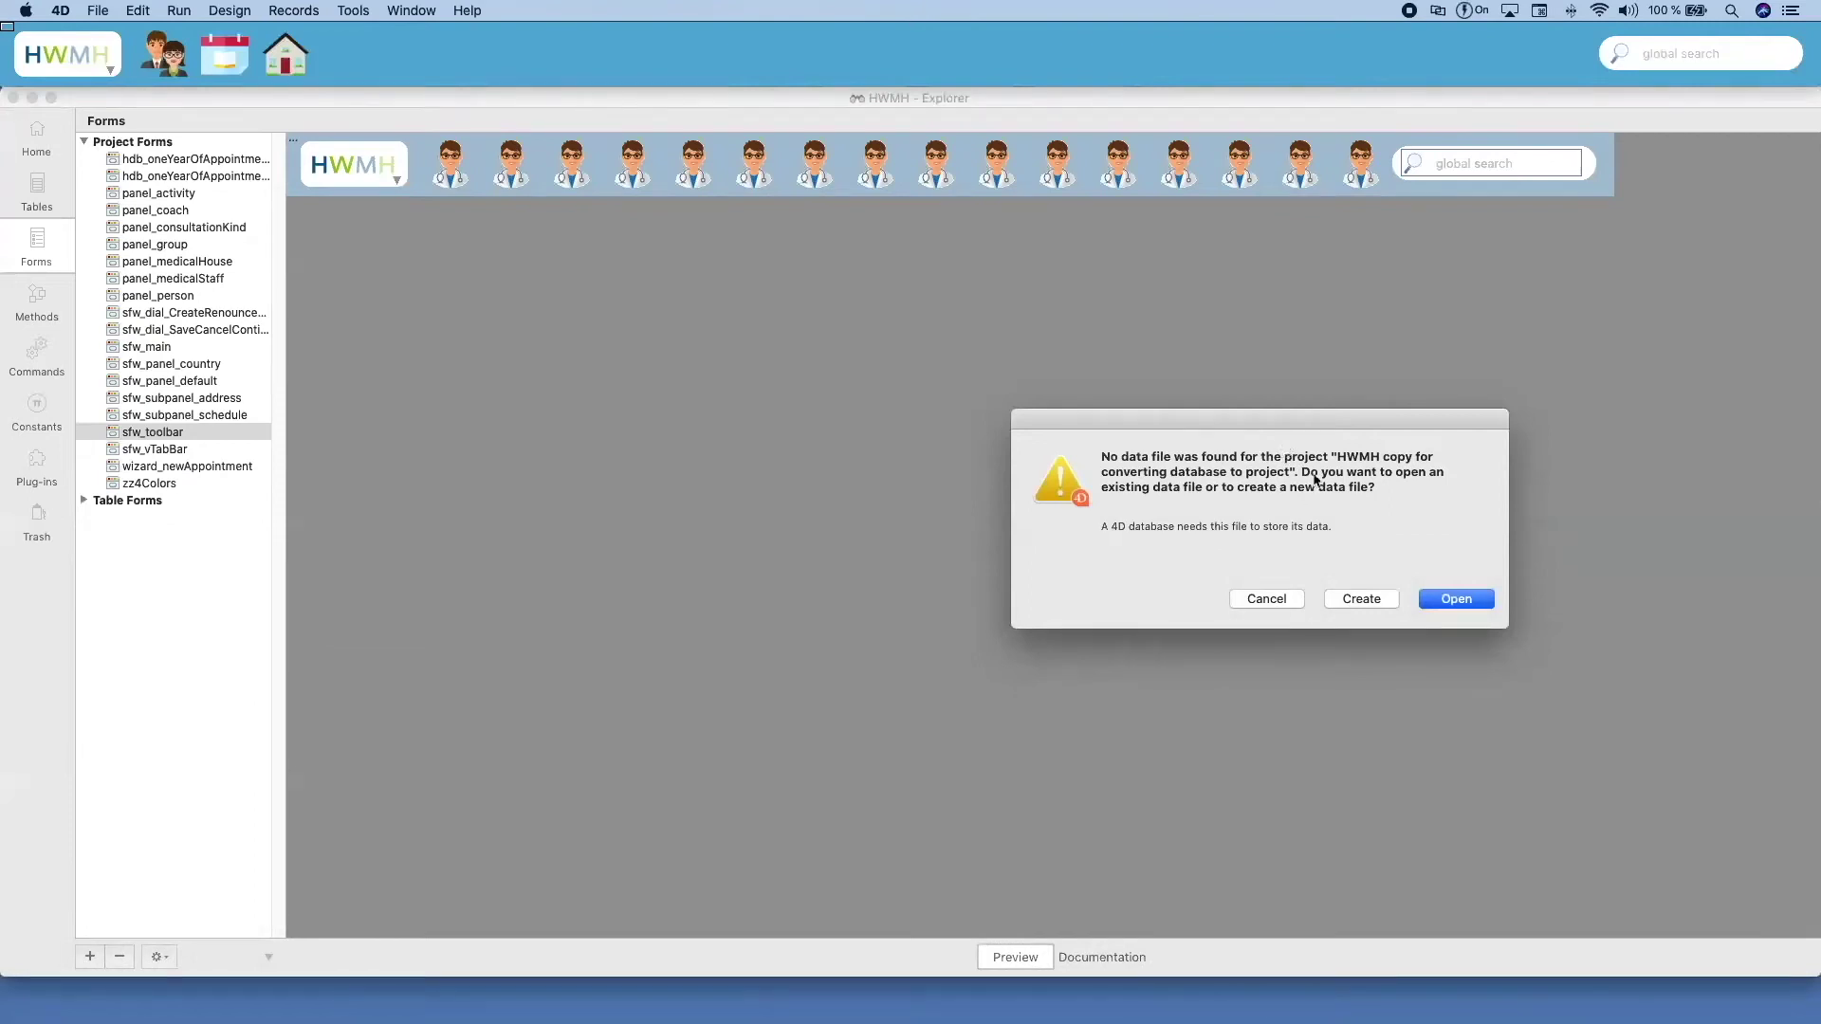
Choose to open an existing data file and select HWMH.4DD in the HWMH copy's main folder.
click(1450, 599)
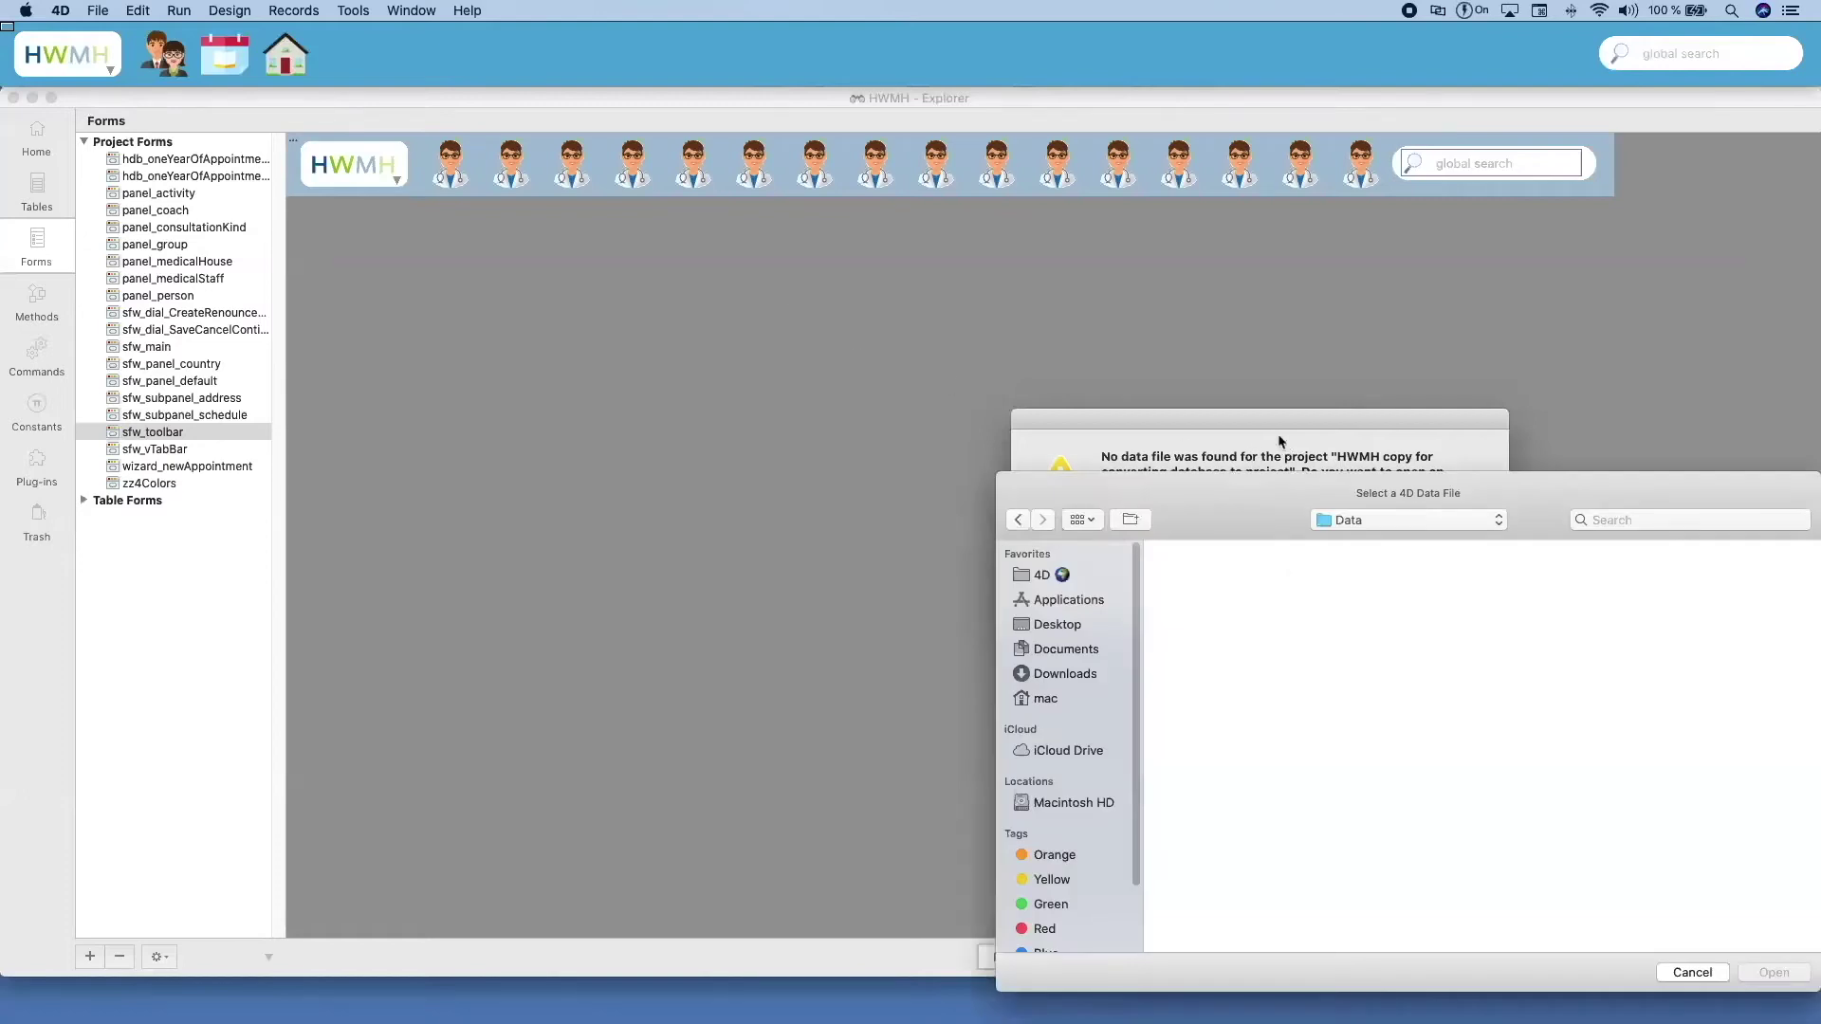
drag(1283, 484, 576, 34)
click(655, 74)
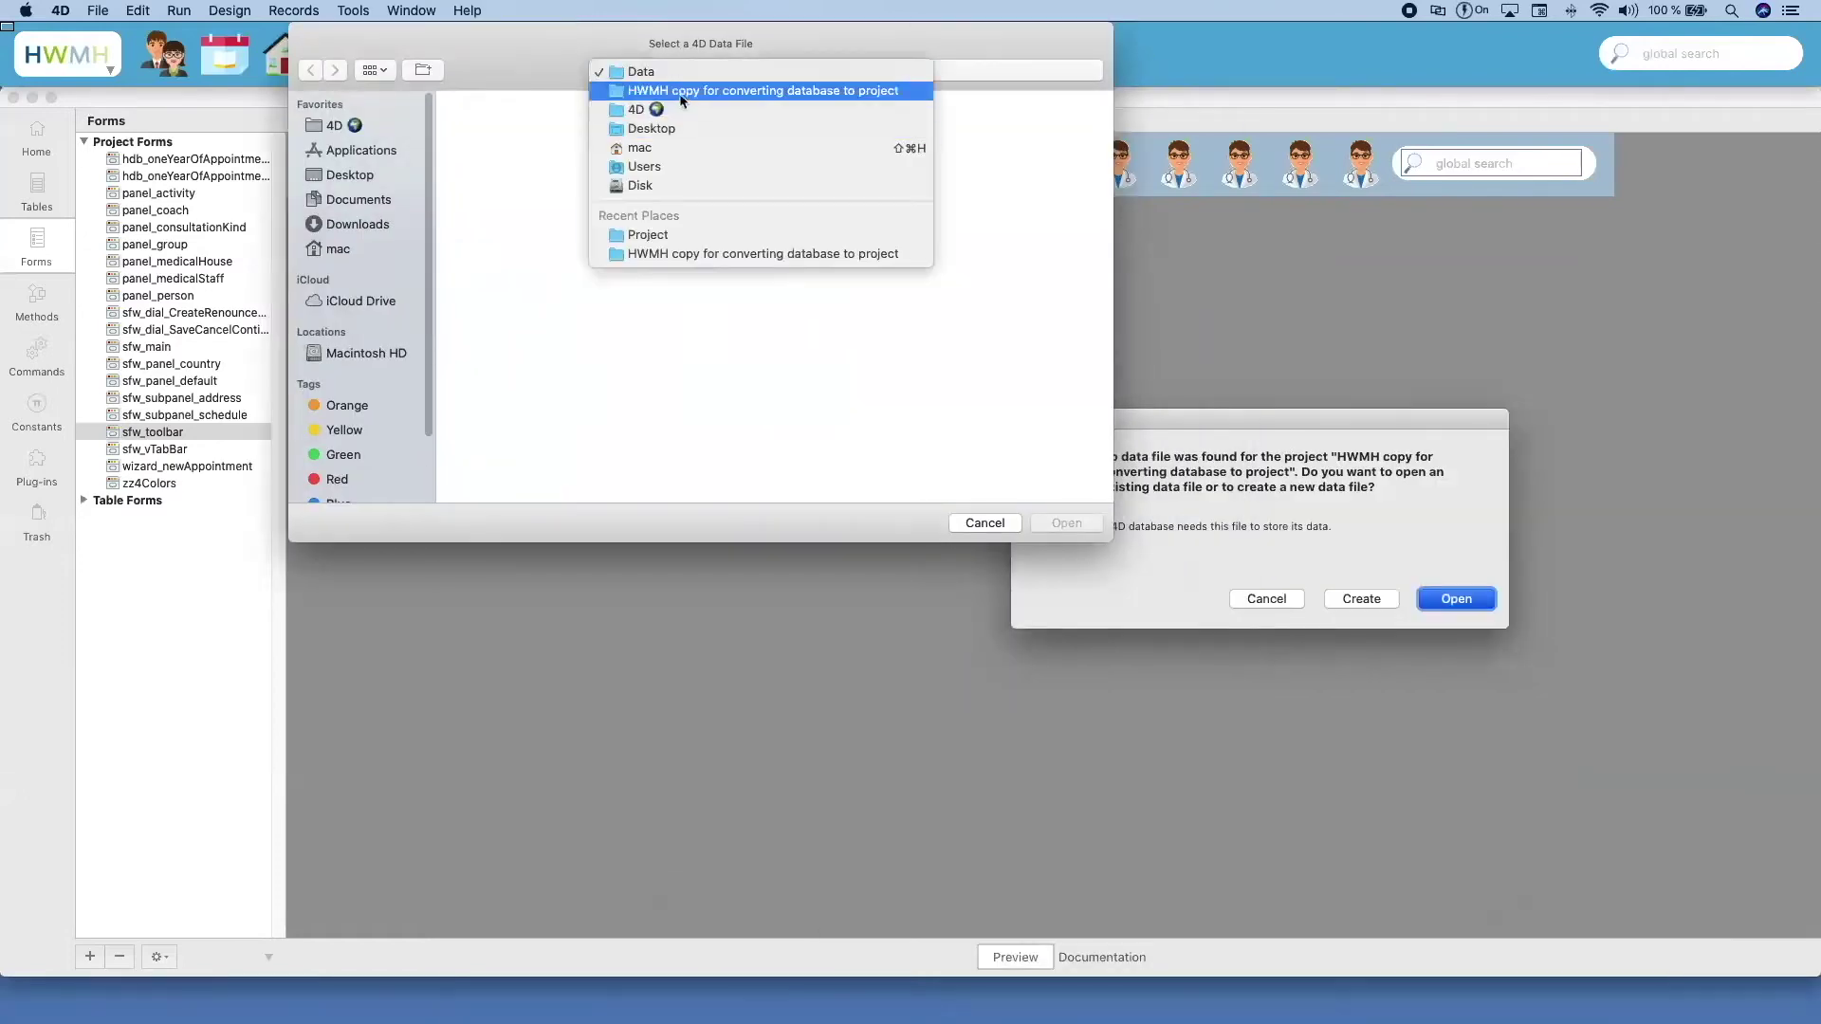
click(680, 95)
click(607, 242)
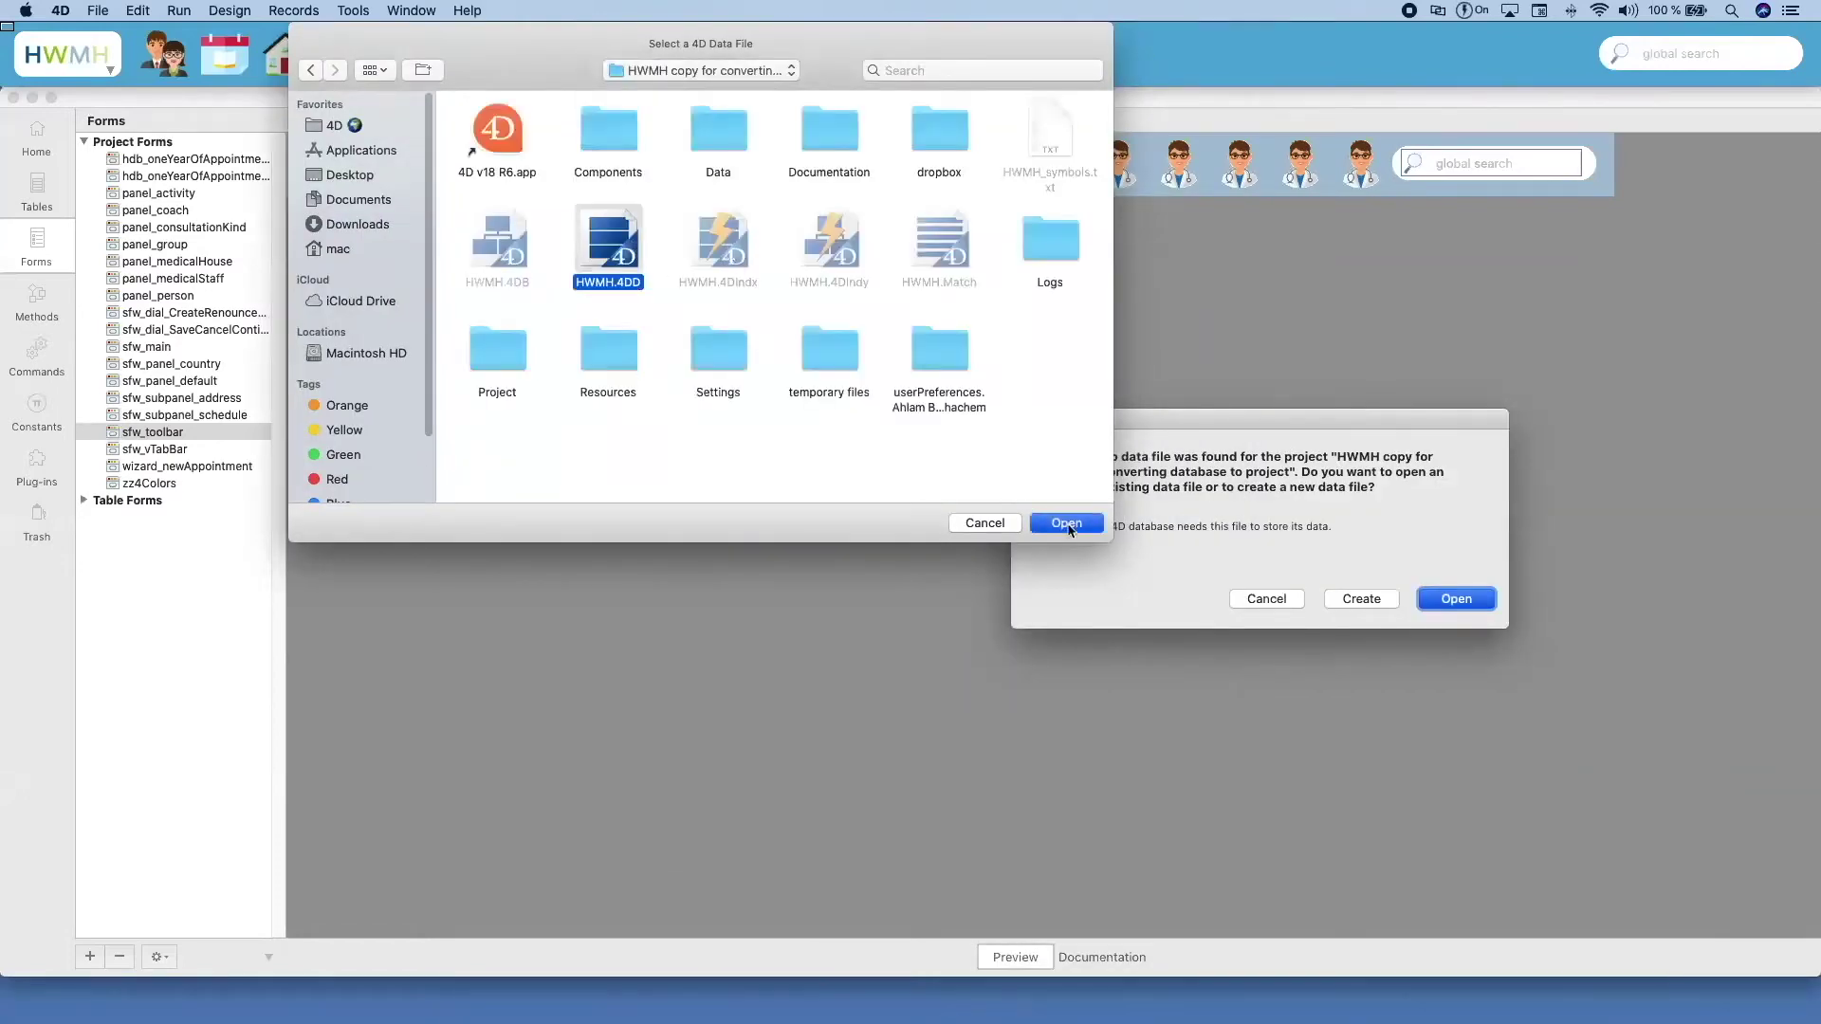
click(1067, 524)
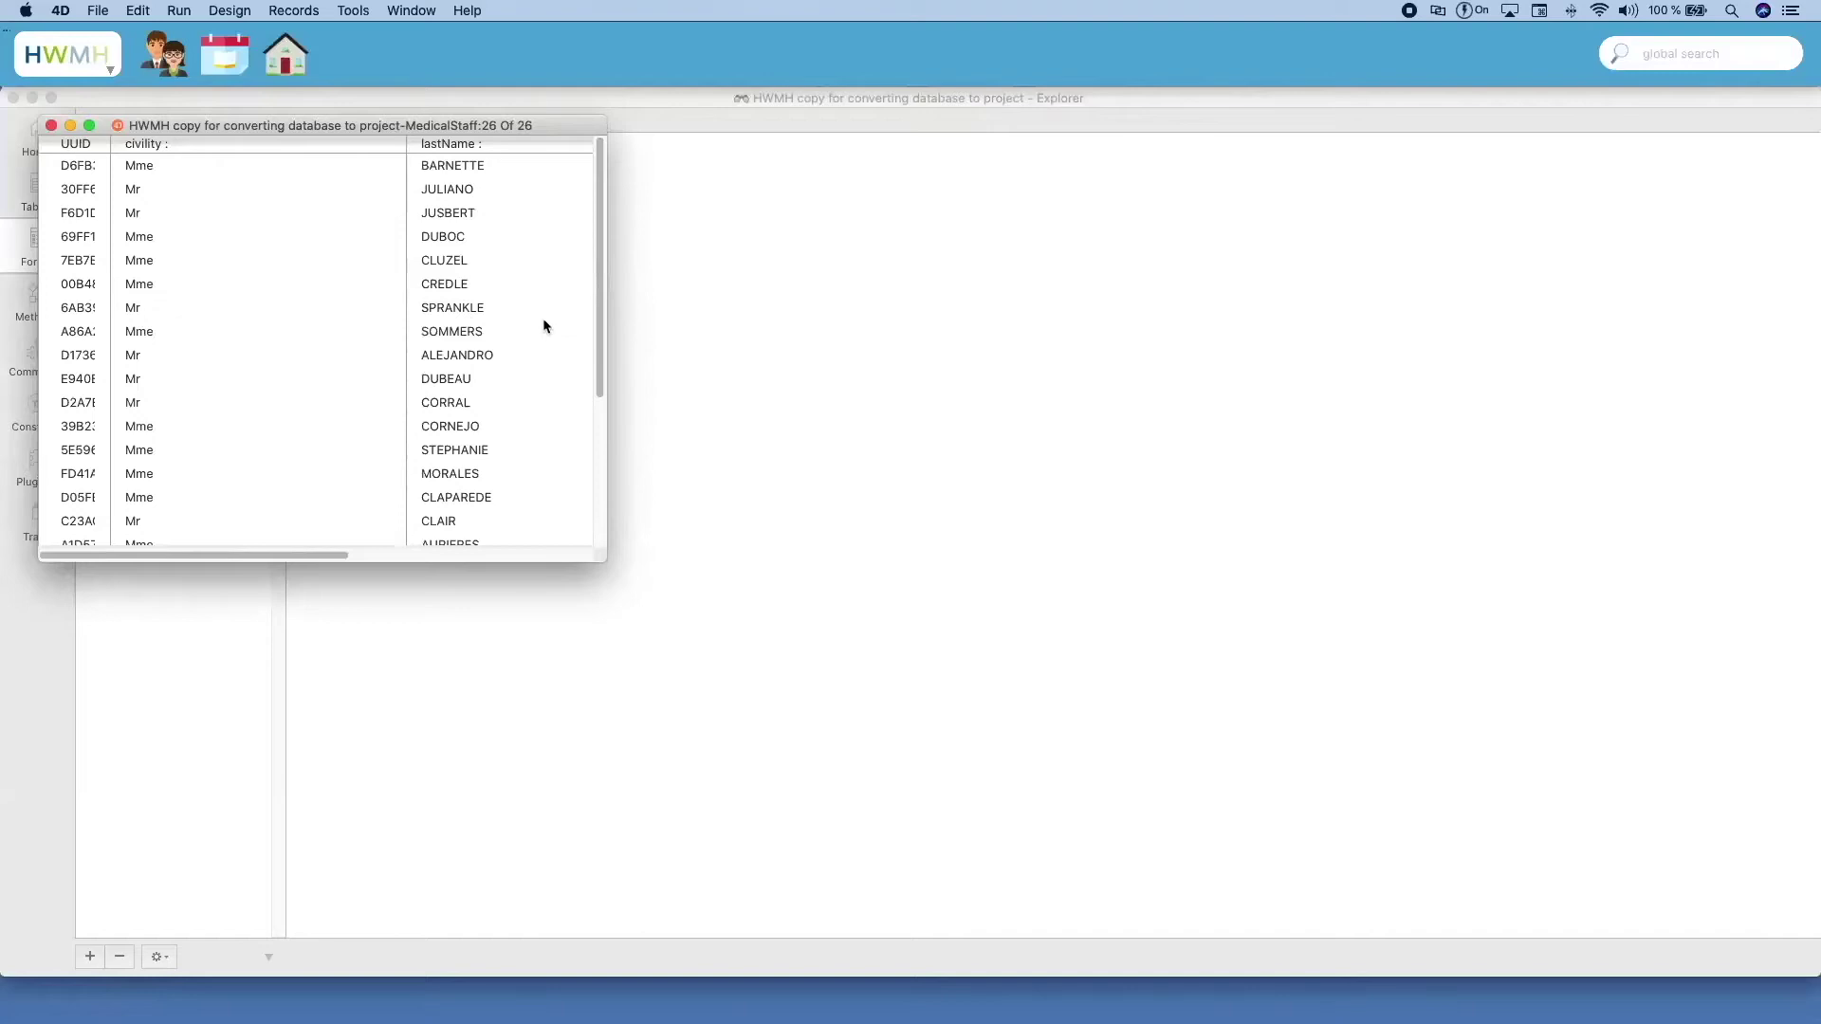
Close the MedicalStaff record list, switch the application to Wellness, and check the Friday afternoon Nordic Walking group's member indicator in Groups.
click(50, 126)
click(110, 68)
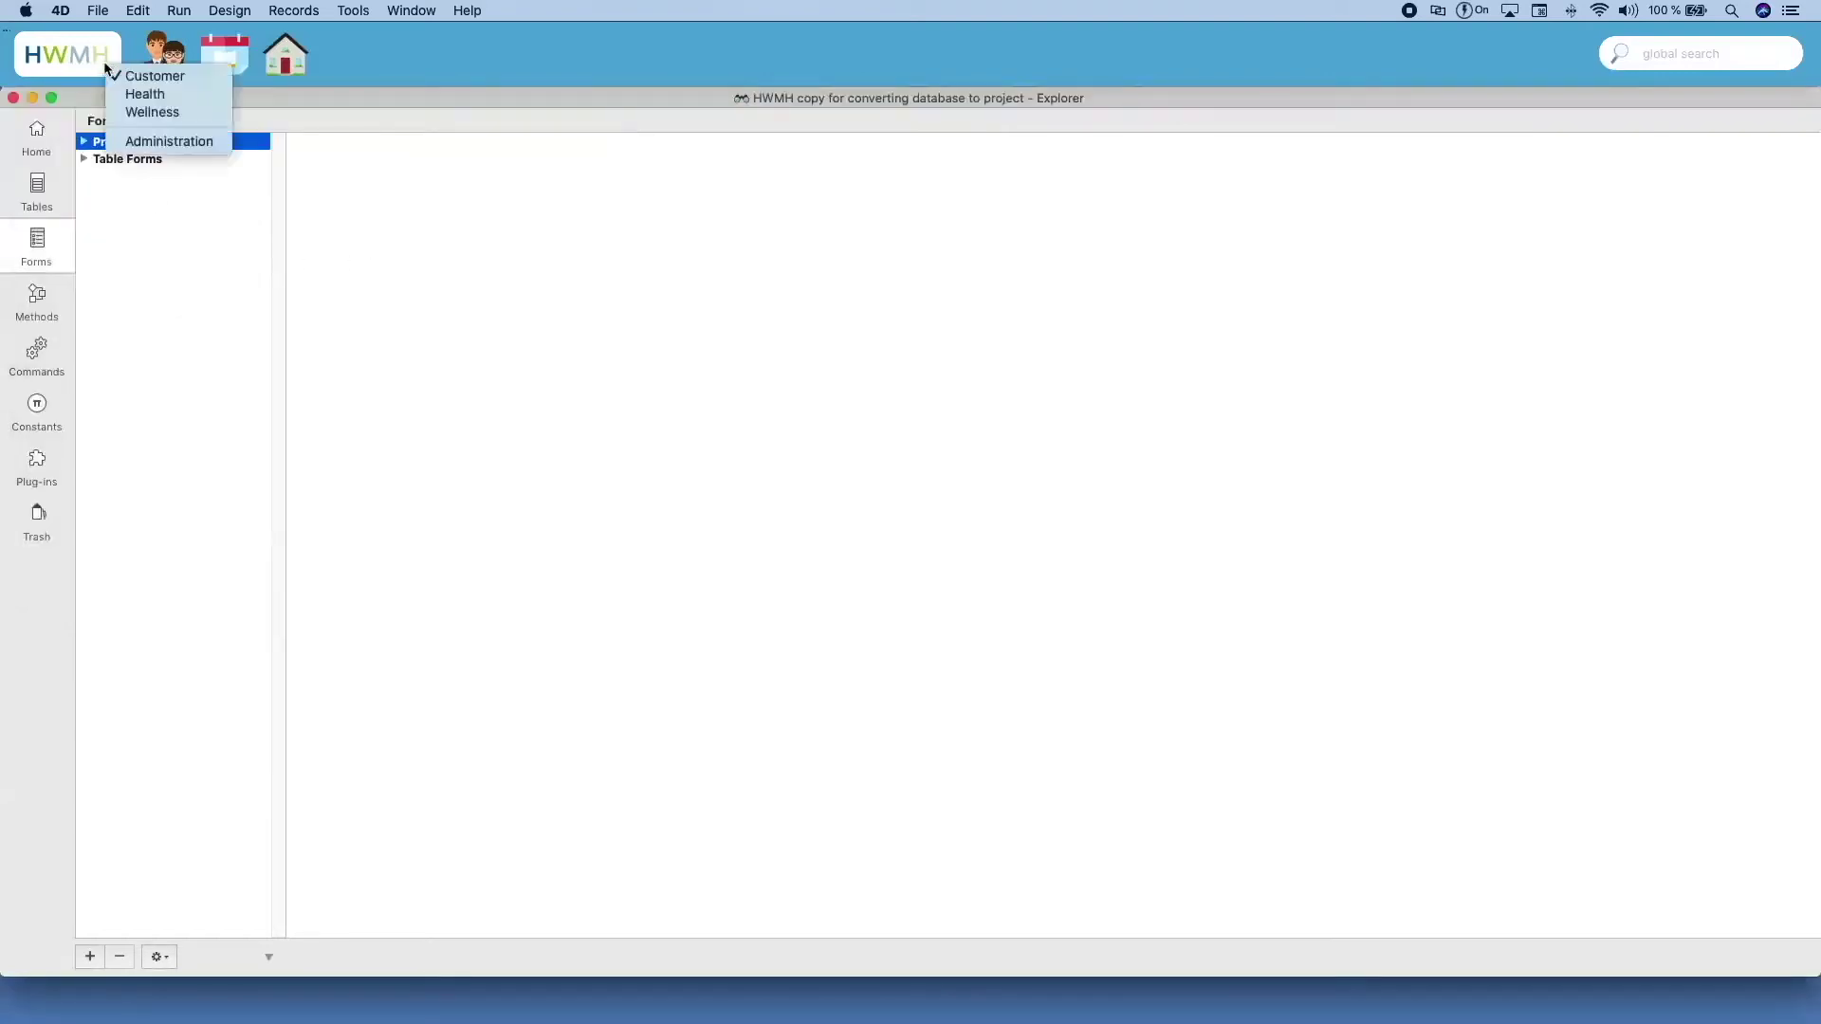
click(127, 114)
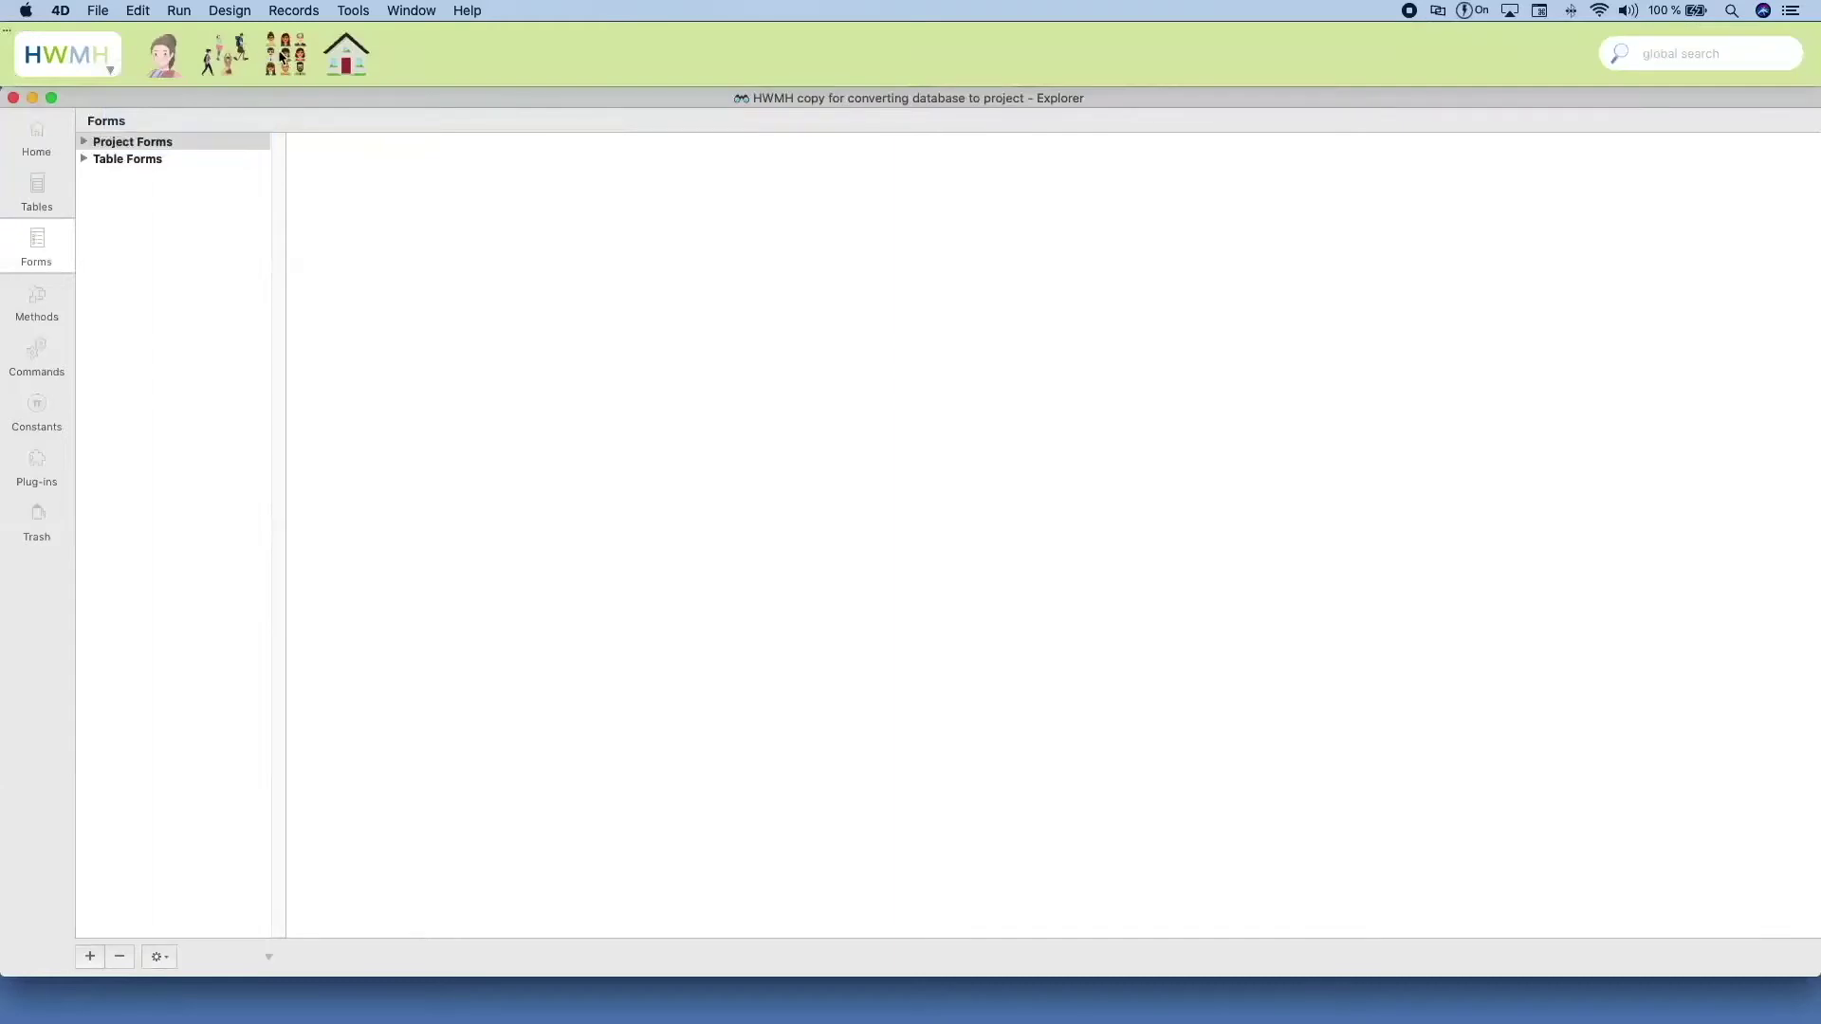
click(281, 55)
click(481, 326)
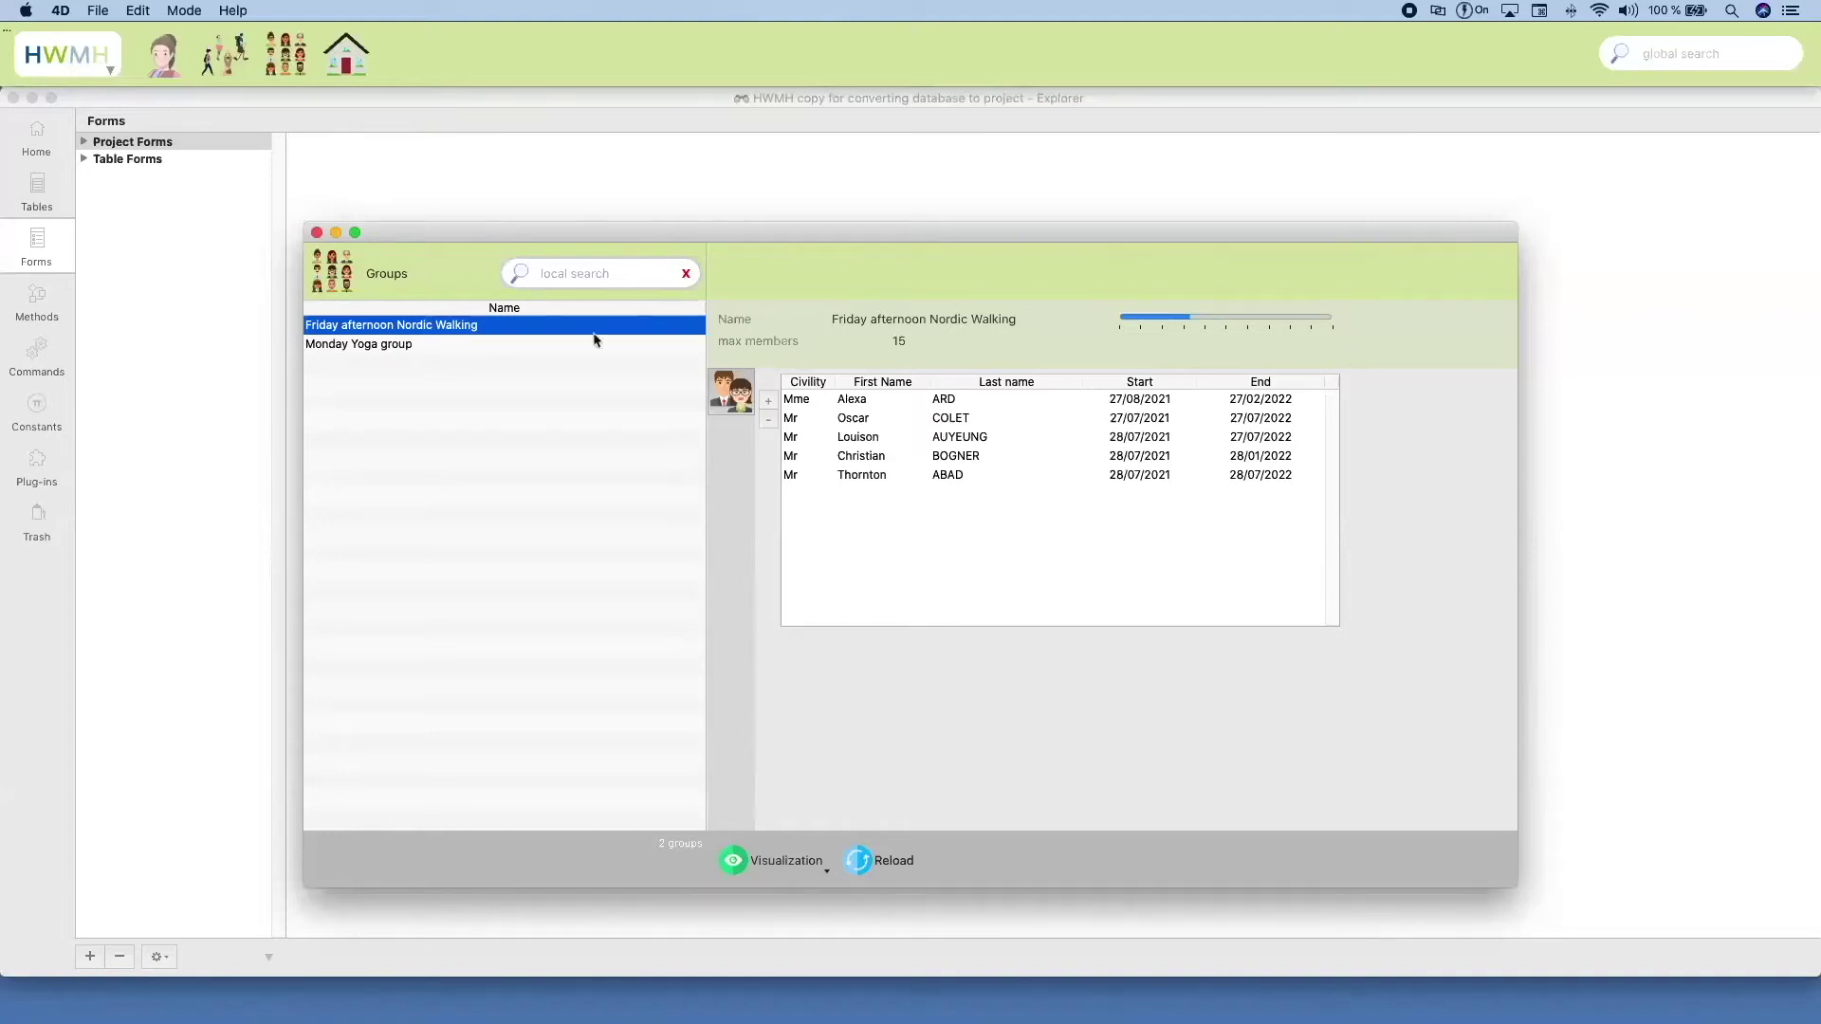
click(316, 233)
Open the converted project's sfw_toolbar form and look at the available button types, dismissing the missing-code alert.
click(84, 141)
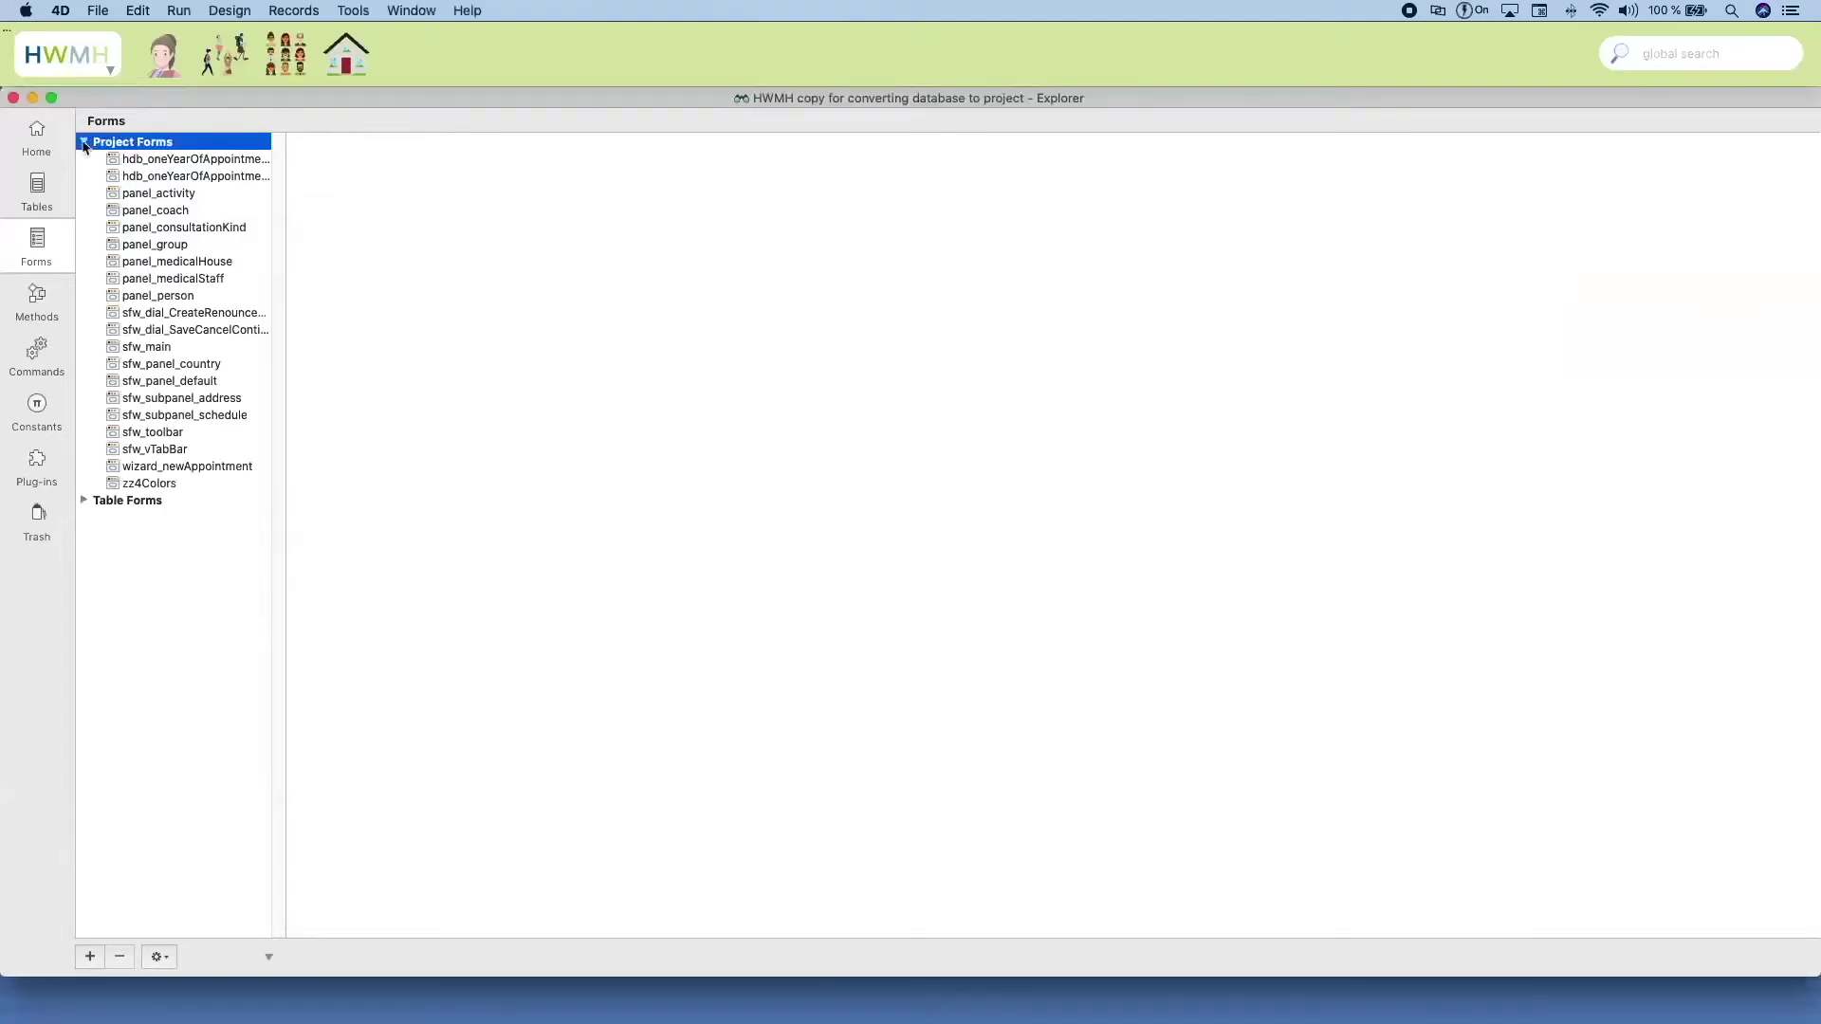
click(171, 433)
double_click(172, 433)
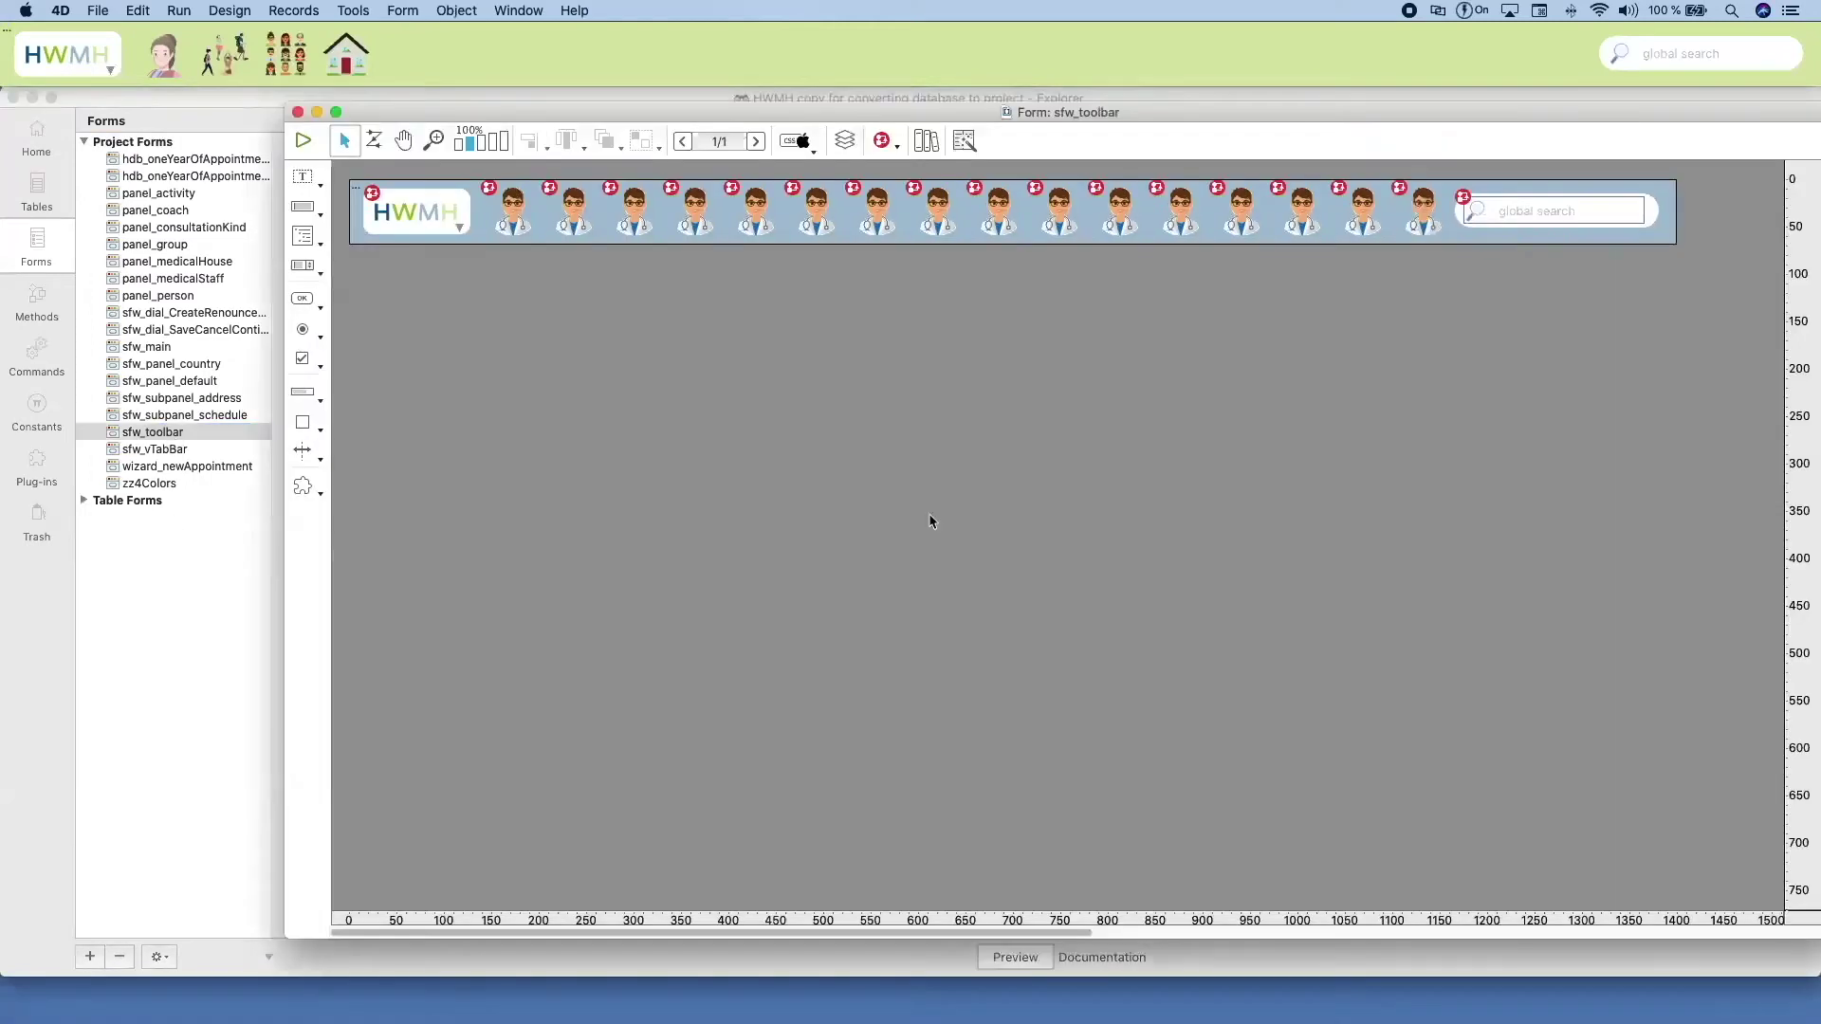
click(320, 307)
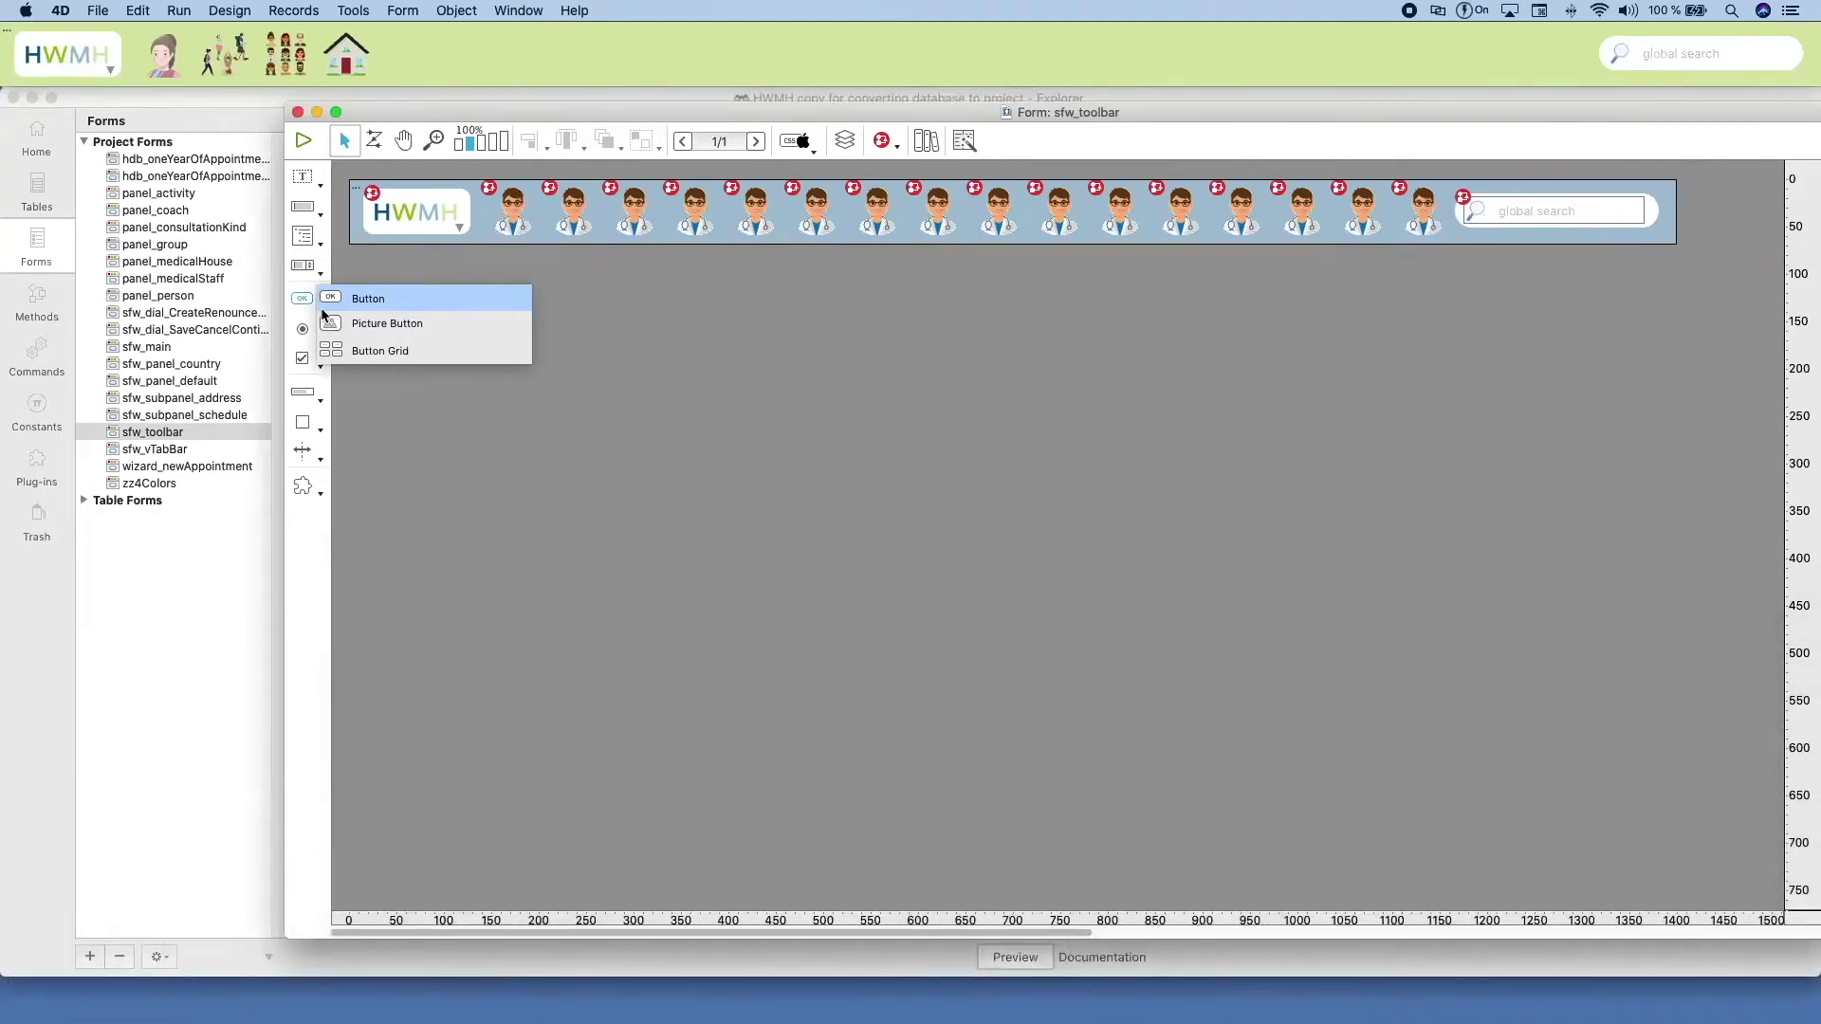
click(1549, 270)
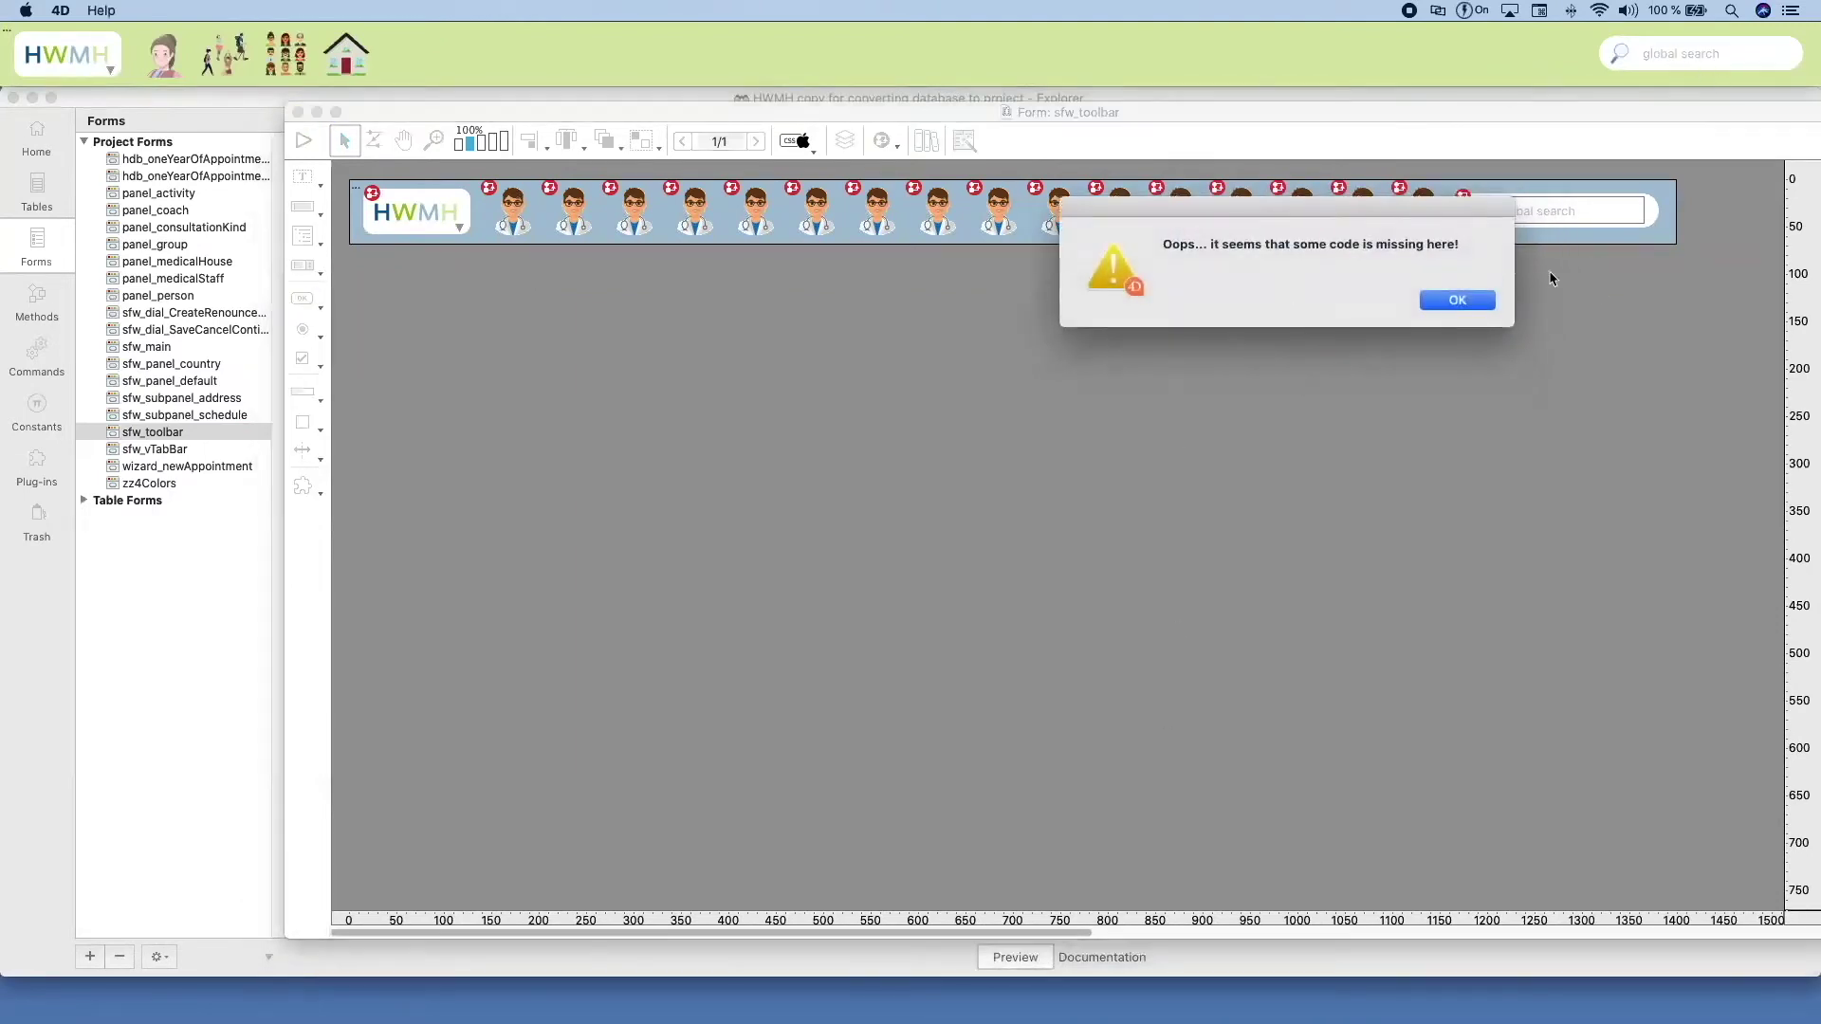
click(1470, 301)
Check the properties of the invisible button over the global search field in the converted form, and close the form.
double_click(1547, 210)
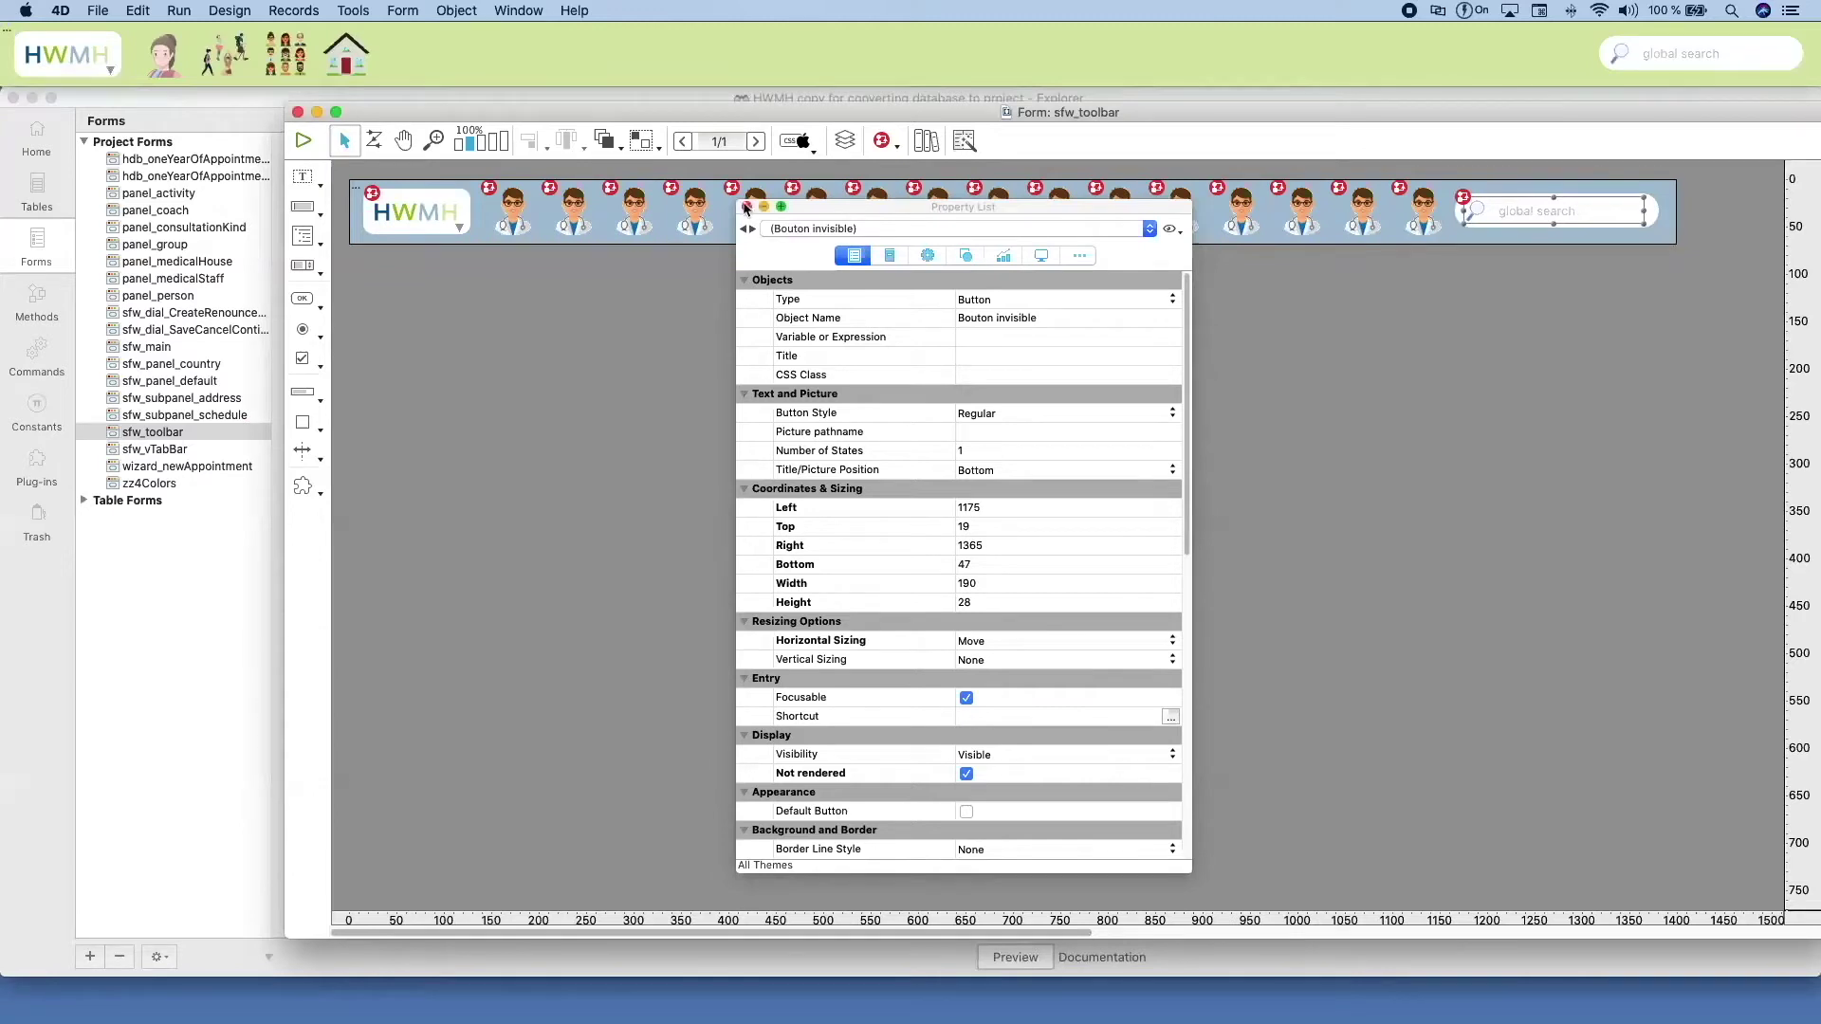
click(746, 207)
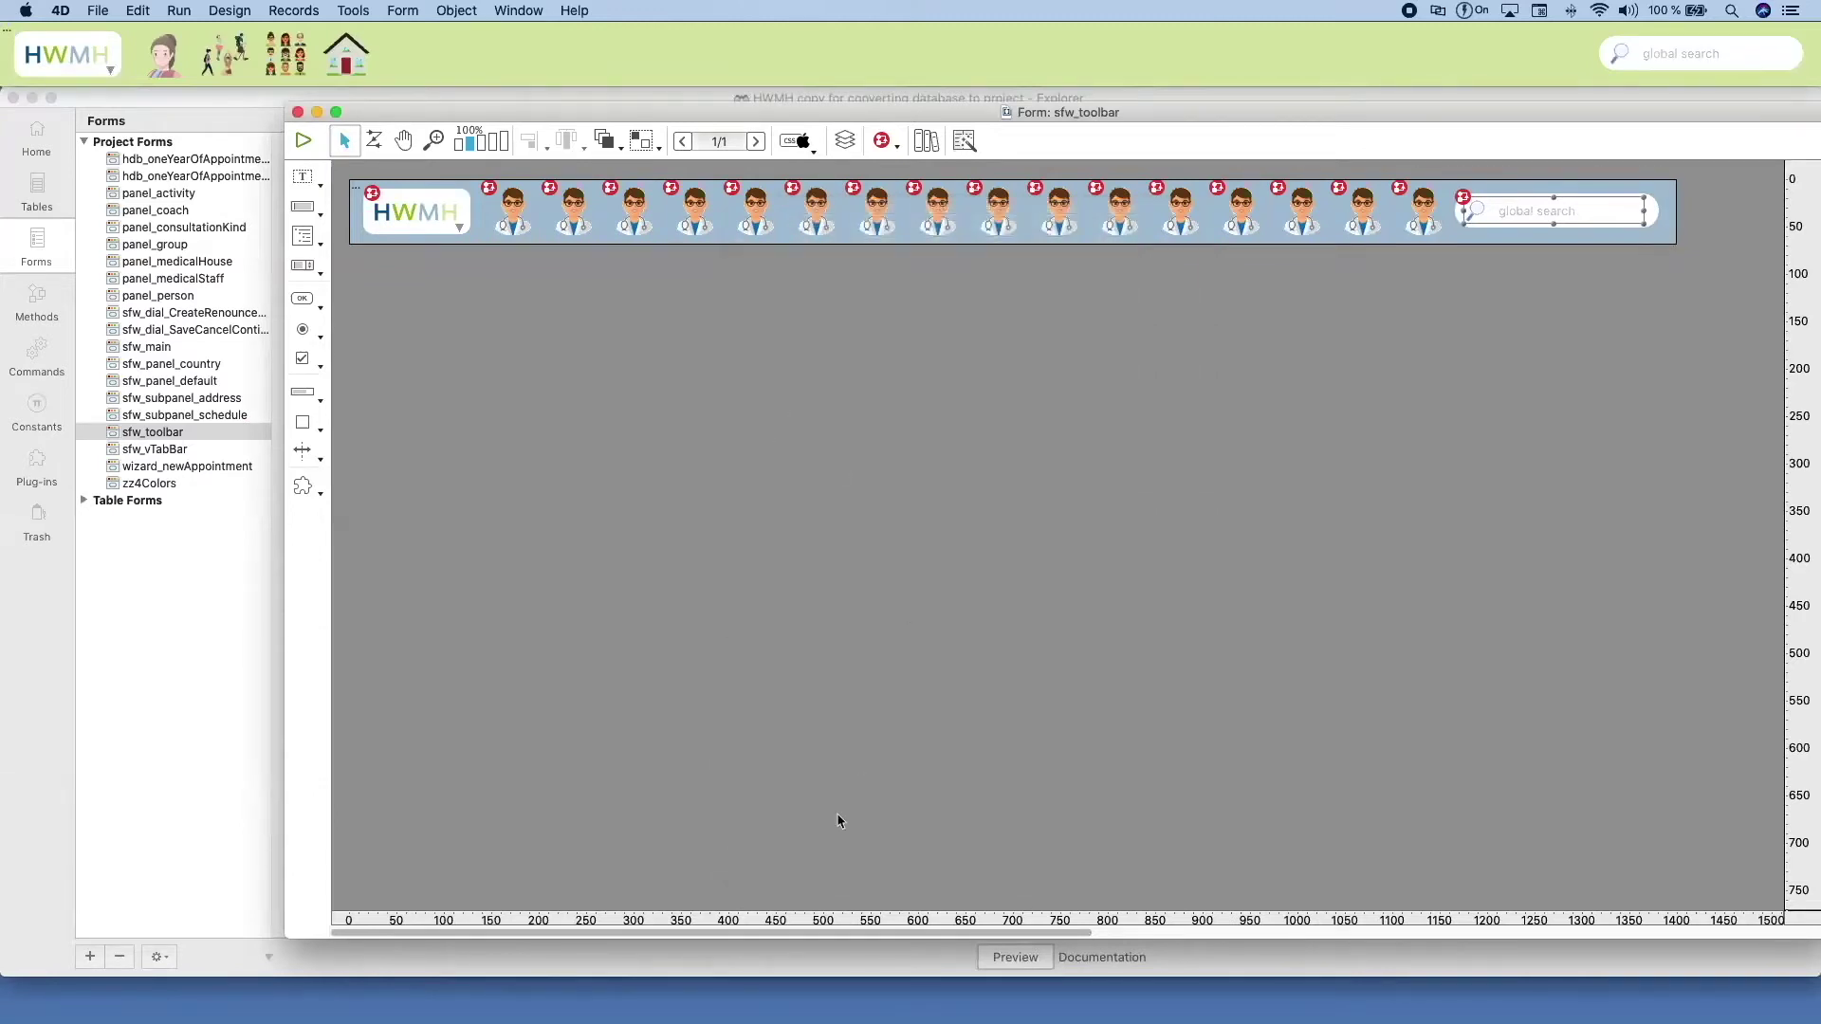
key(cmd+w)
Bring up the earlier conversion log in Brackets, examine the severity of the Bouton message, and close the log window.
click(831, 986)
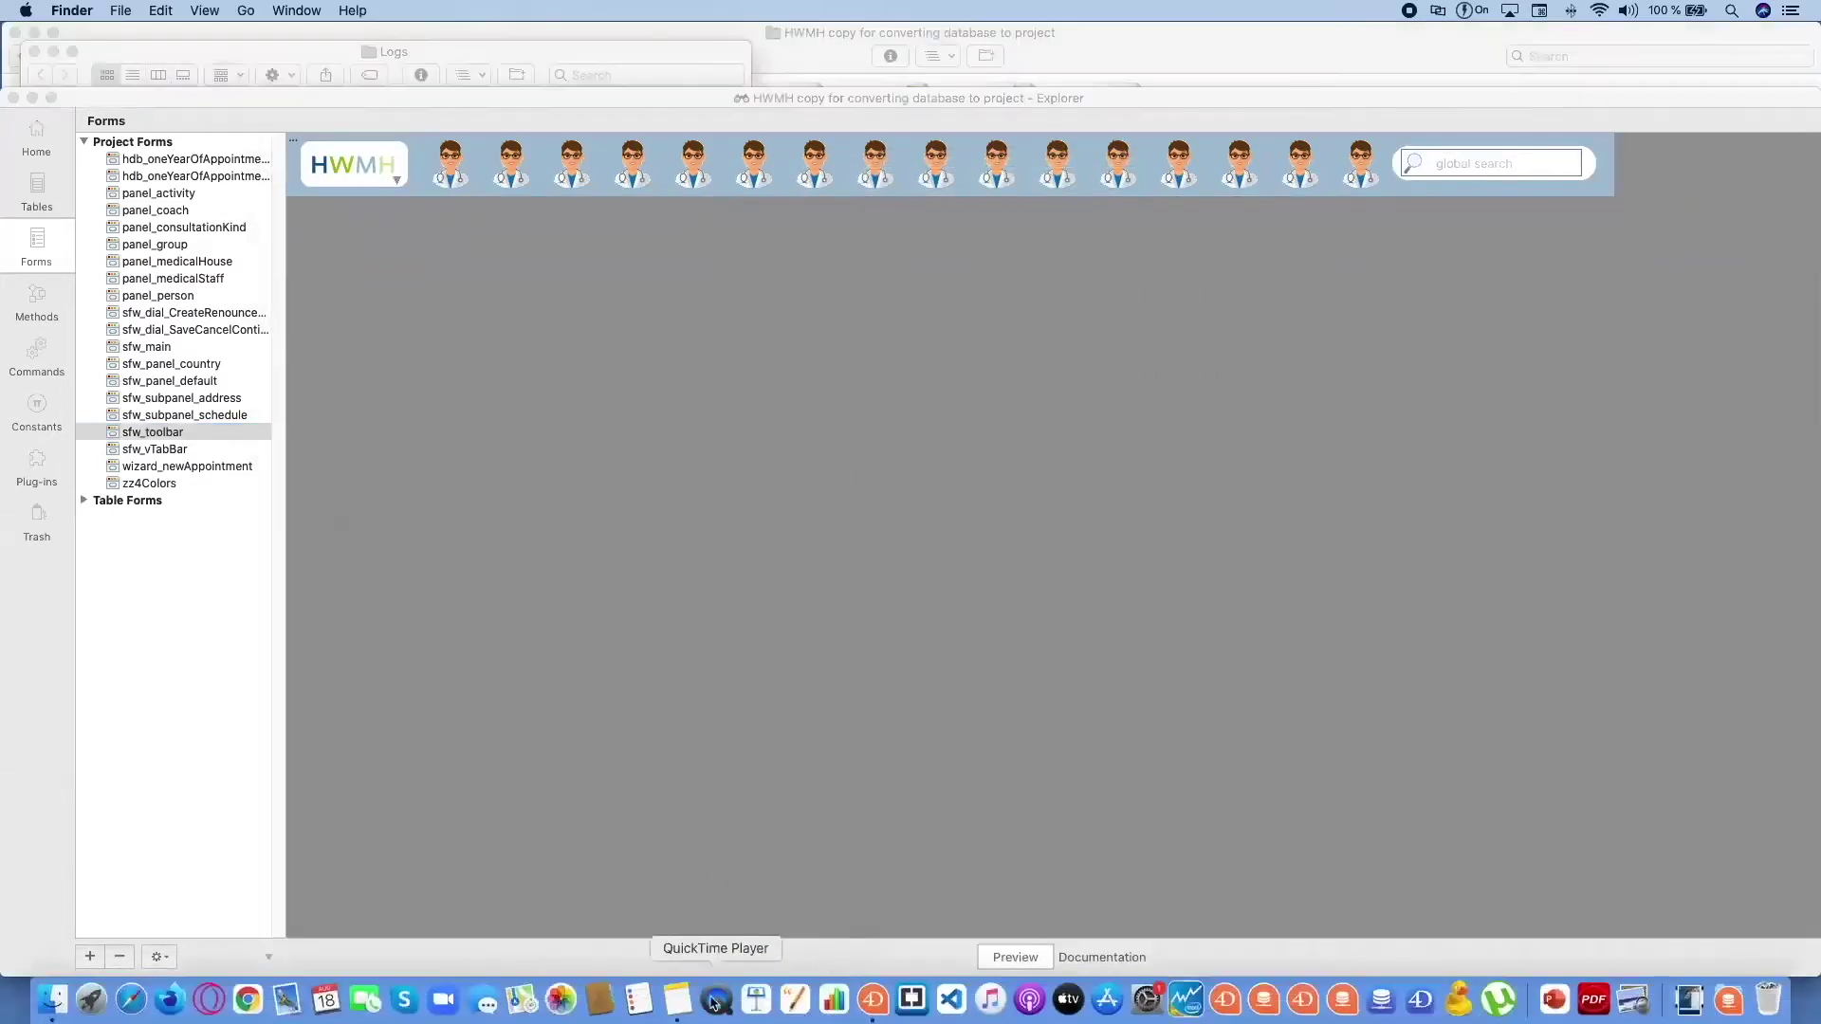
click(911, 993)
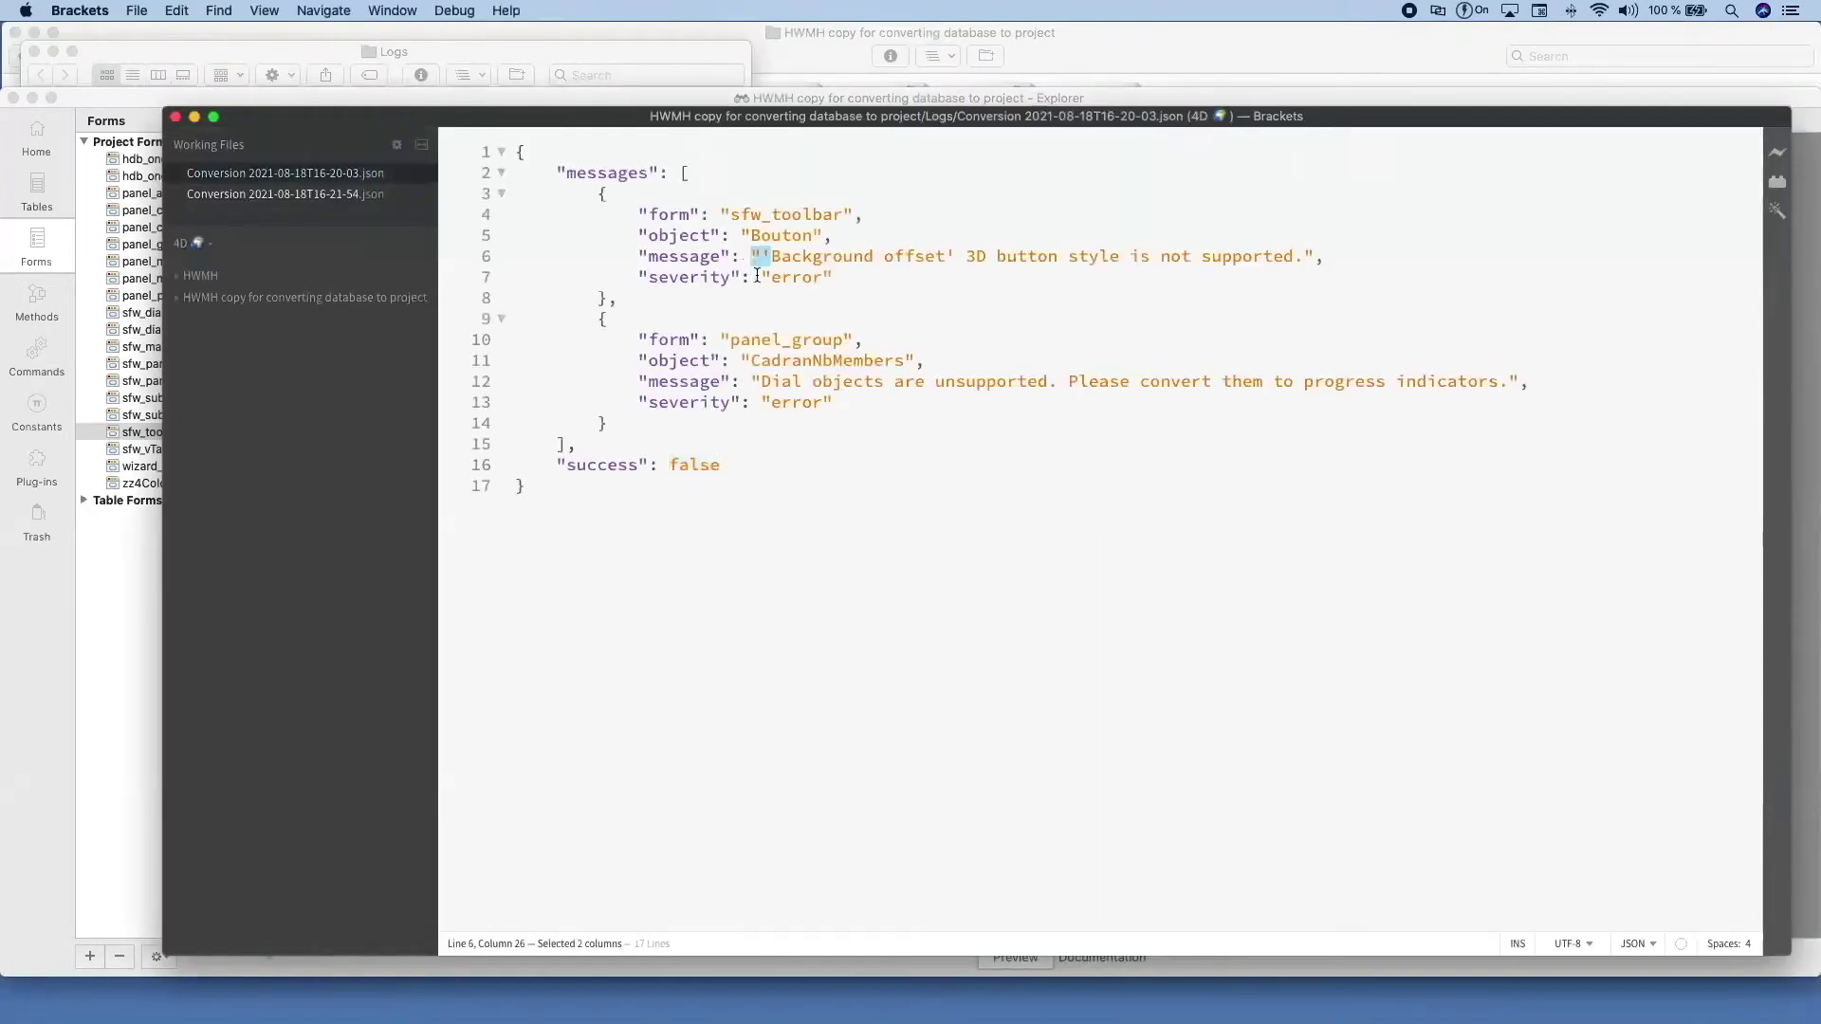
triple_click(757, 276)
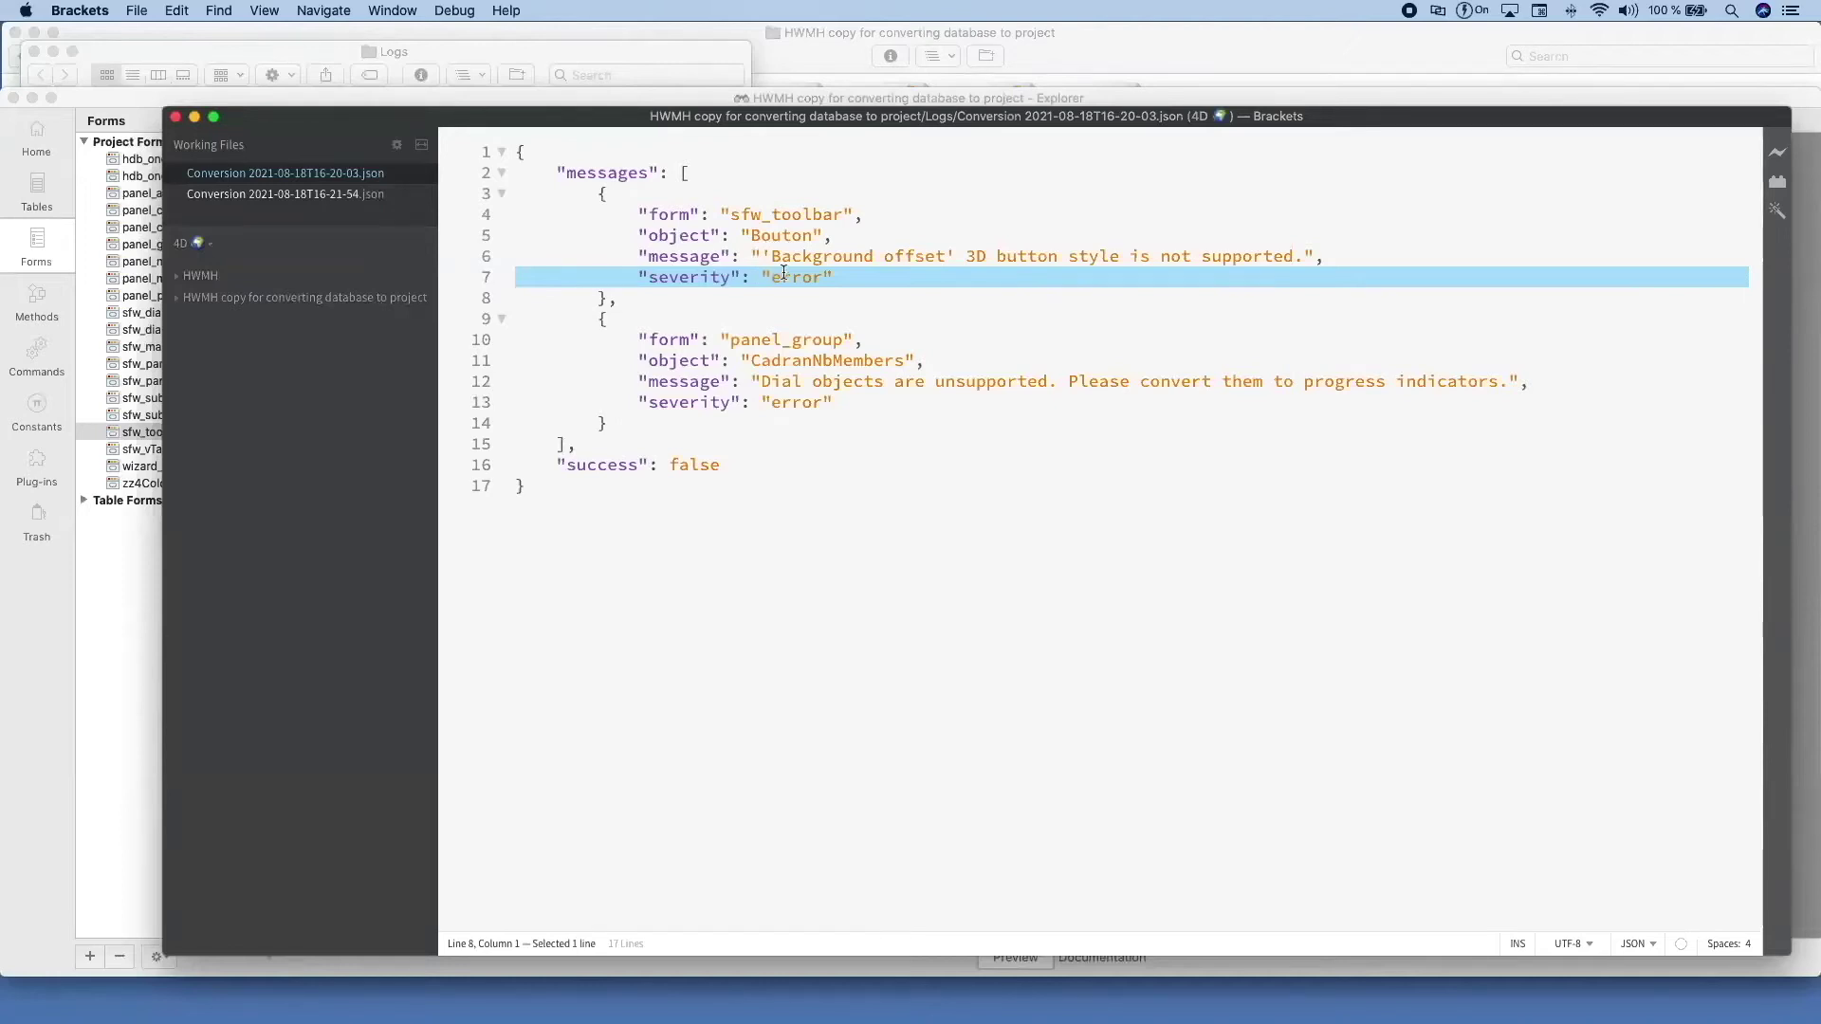
double_click(791, 279)
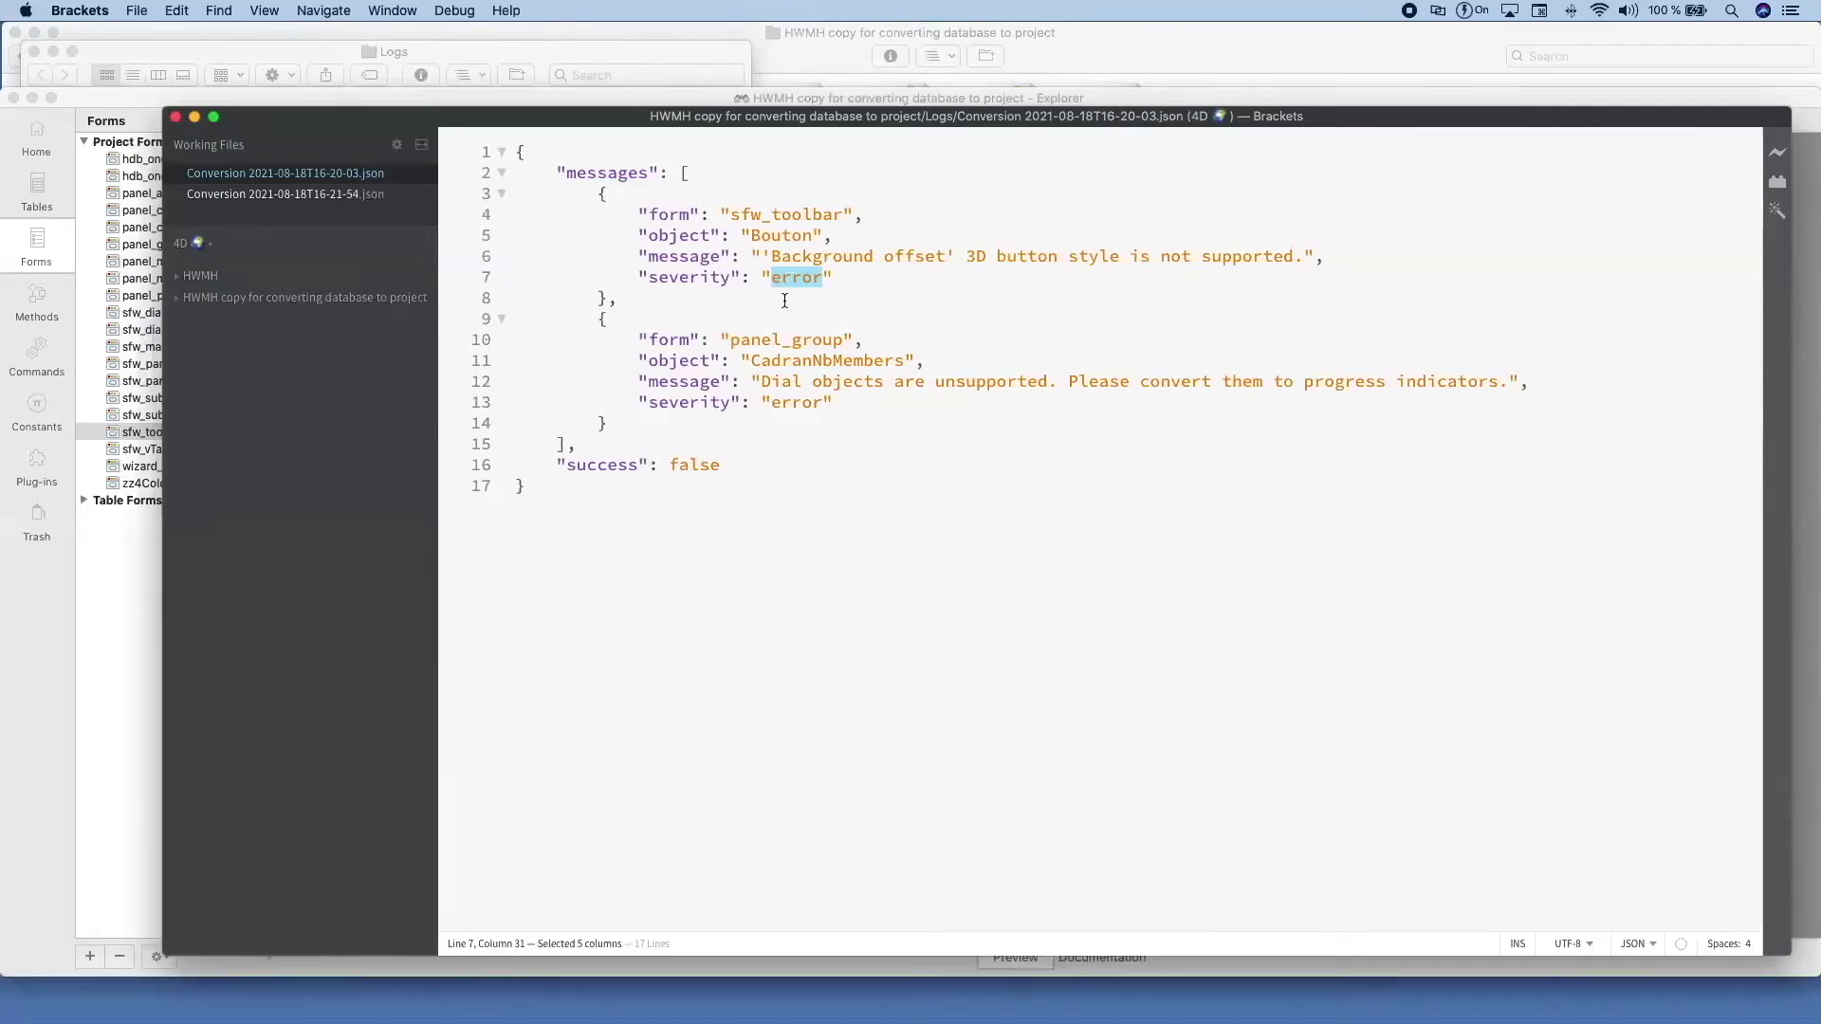
click(174, 115)
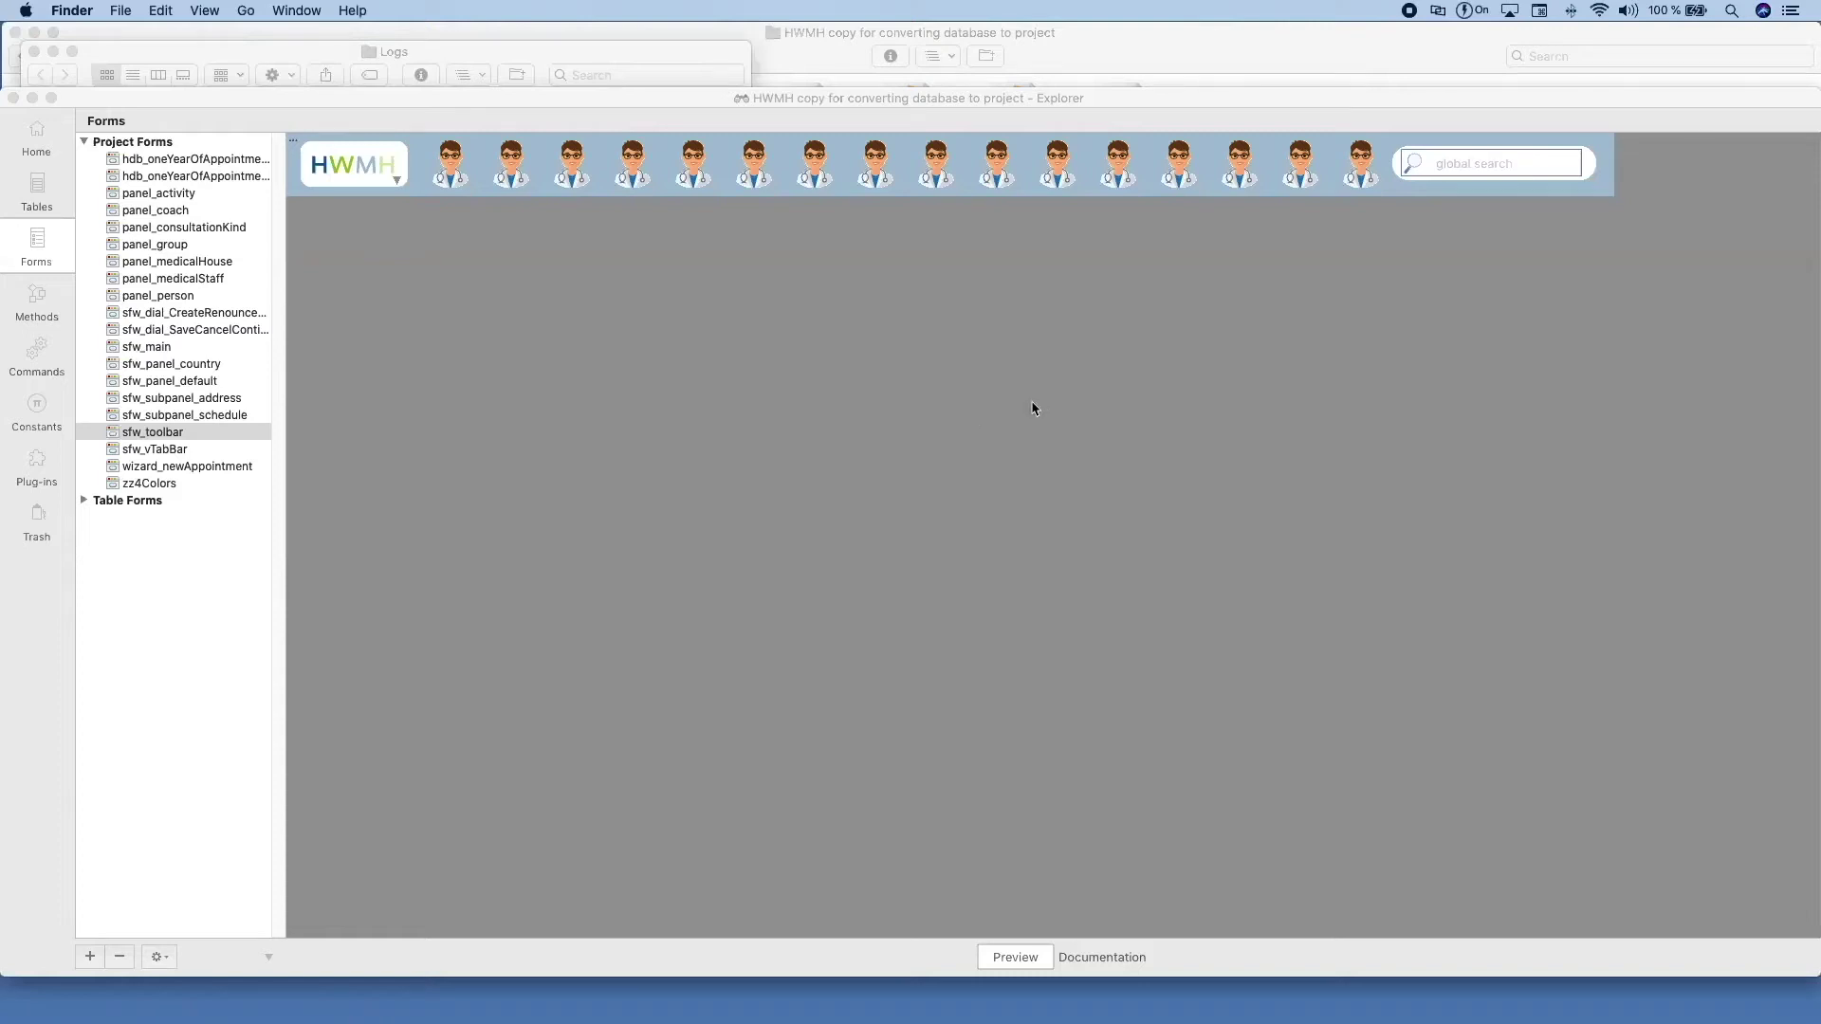
In the HWMH copy's main folder, delete the unused binary structure files HWMH.4DB and HWMH.4DIndy.
click(1064, 62)
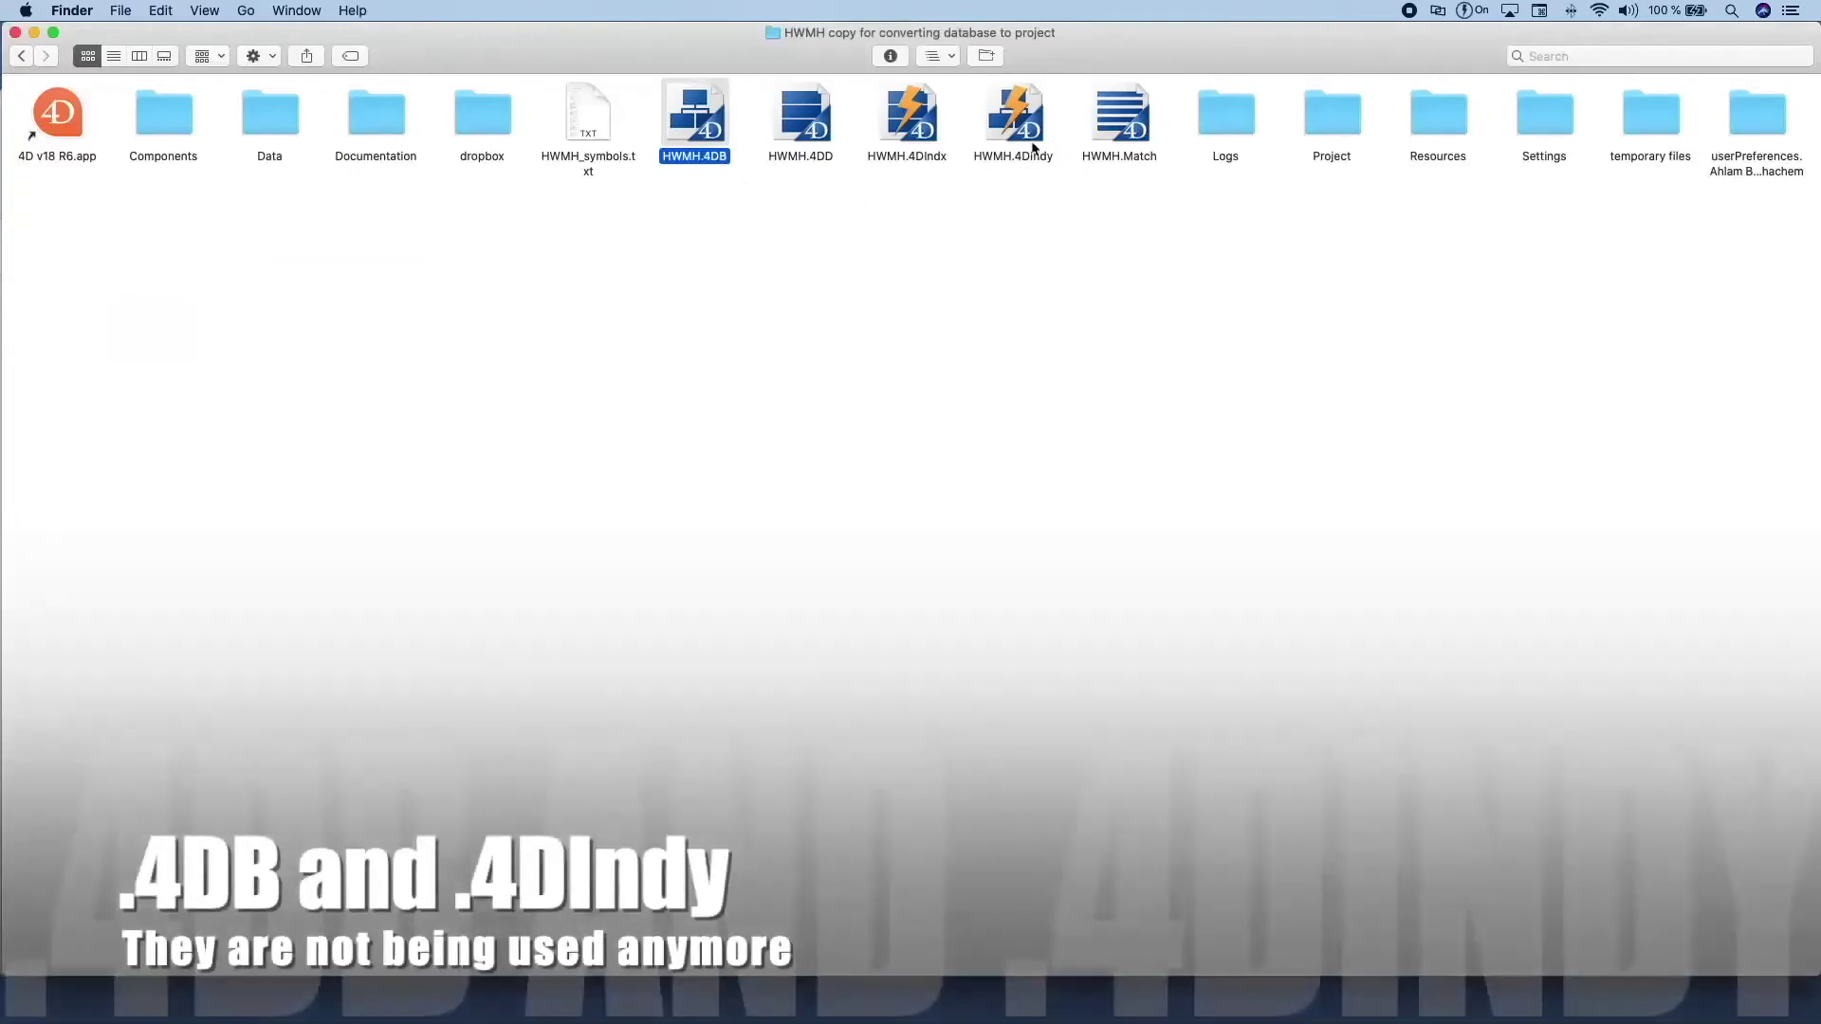
click(1016, 133)
super+click(702, 132)
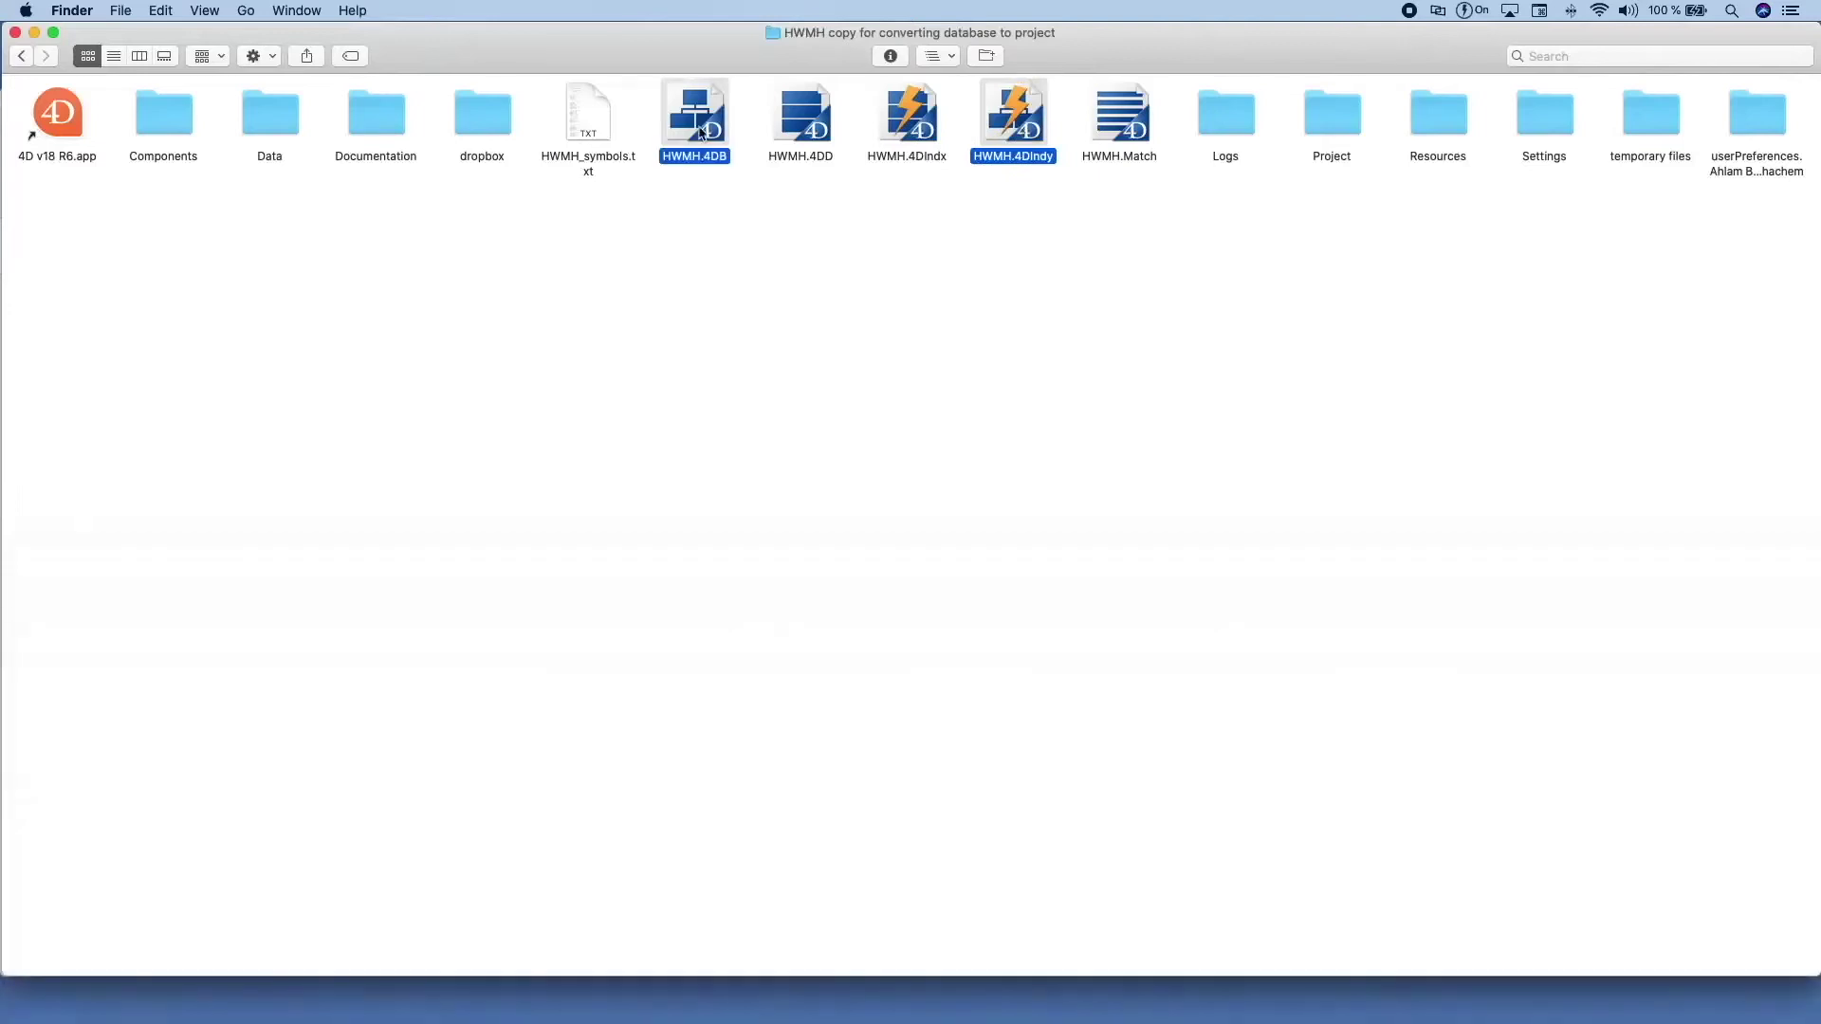
key(super+BackSpace)
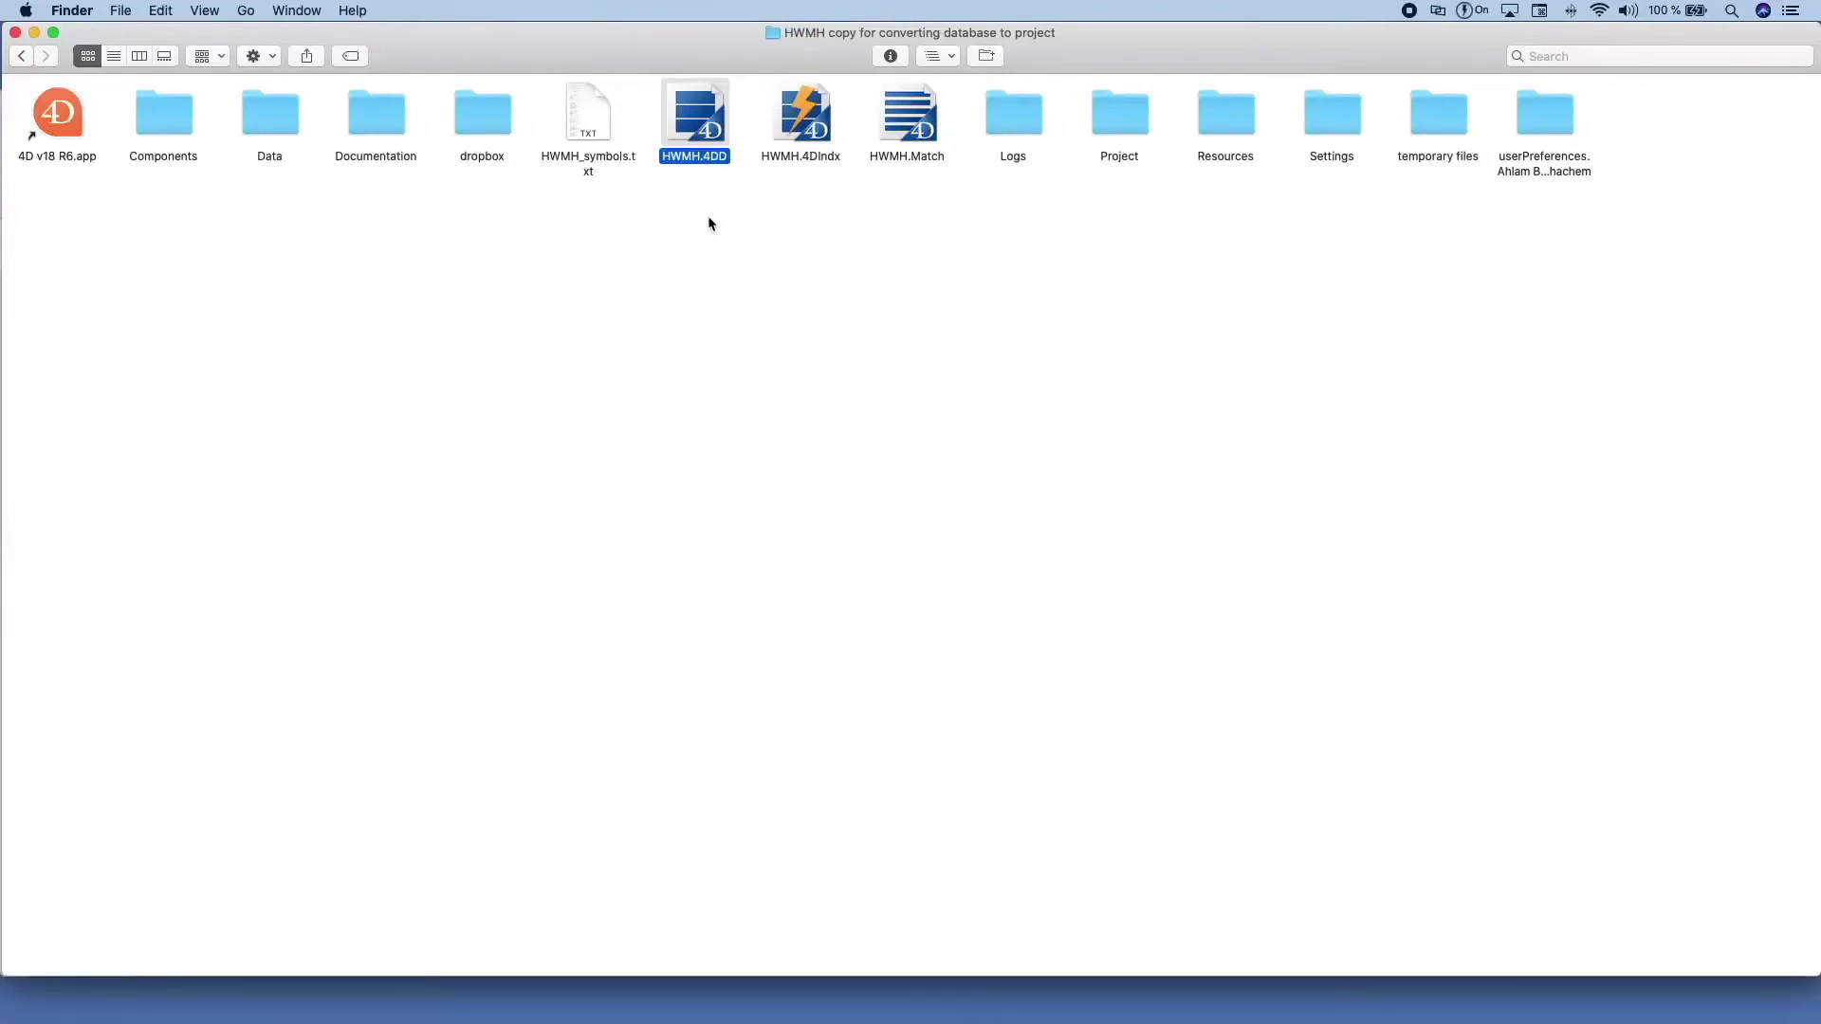
Move HWMH.4DD, HWMH.4DIndx and HWMH.Match into the Data folder.
click(269, 125)
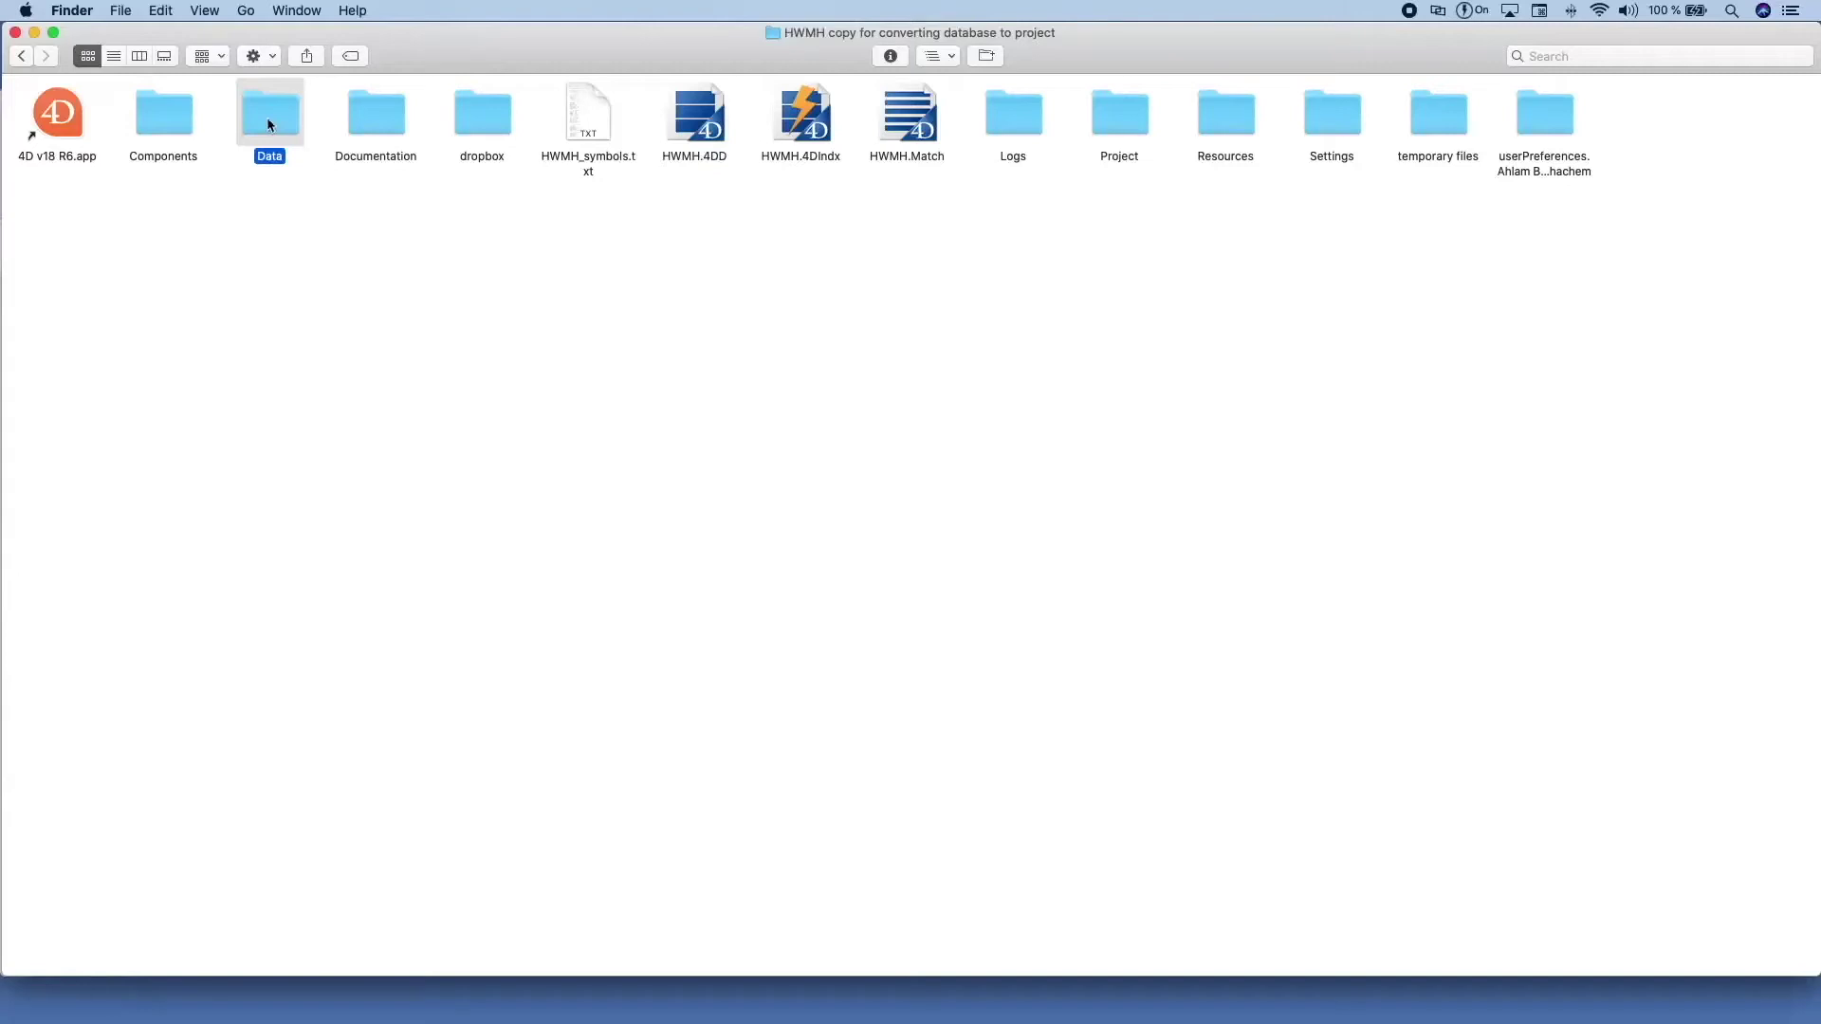
drag(934, 192, 692, 152)
drag(707, 128, 273, 132)
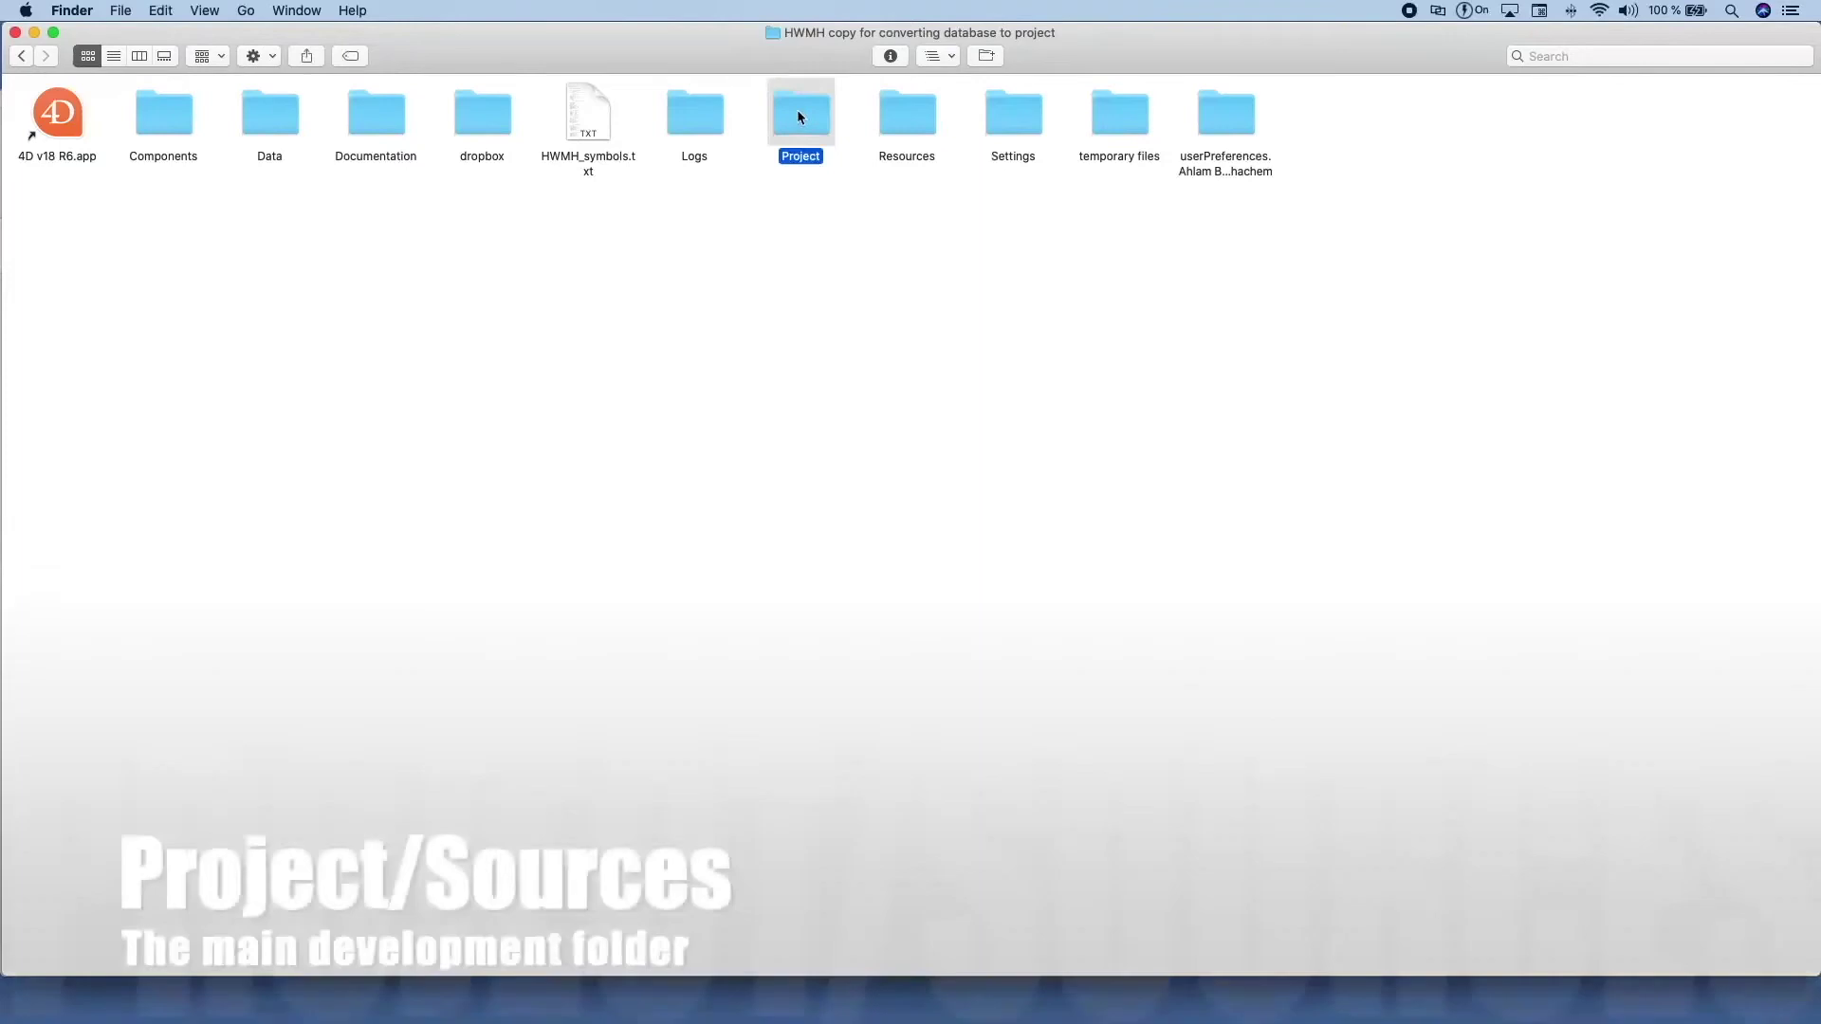
Open the Sources folder inside the Project folder and show its contents in column view.
double_click(783, 123)
double_click(262, 127)
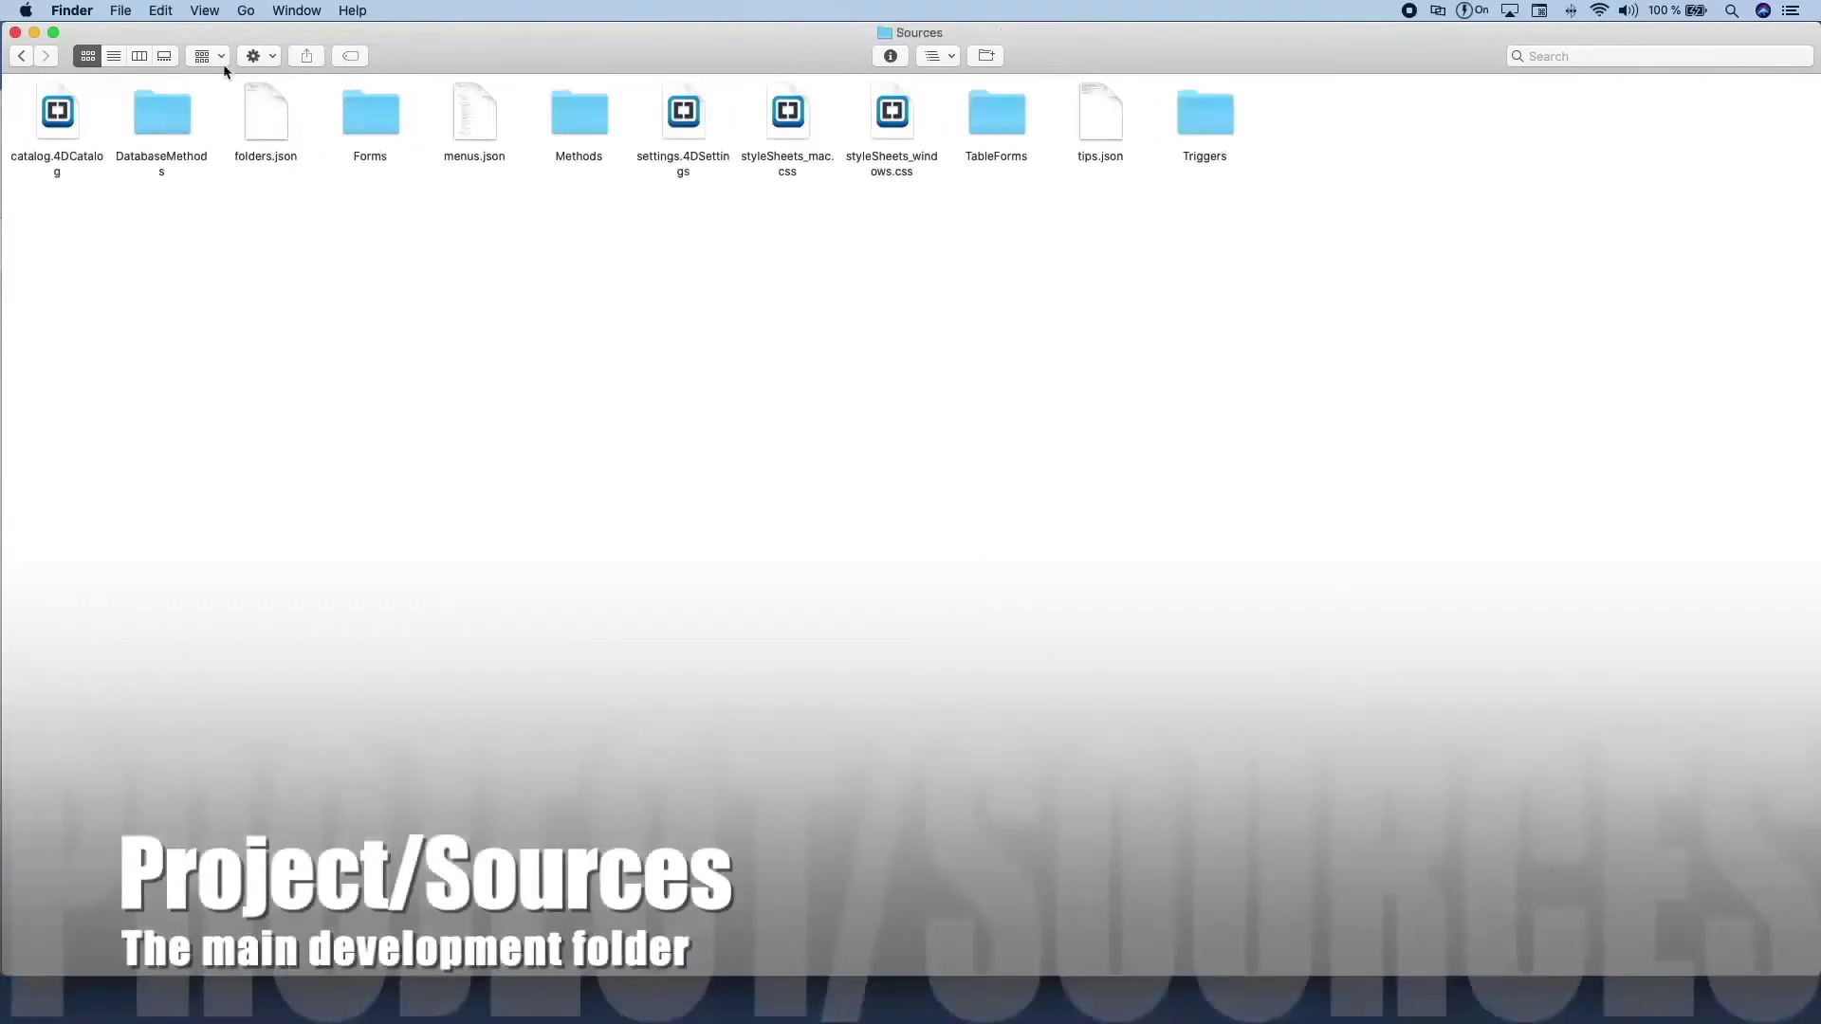
click(139, 55)
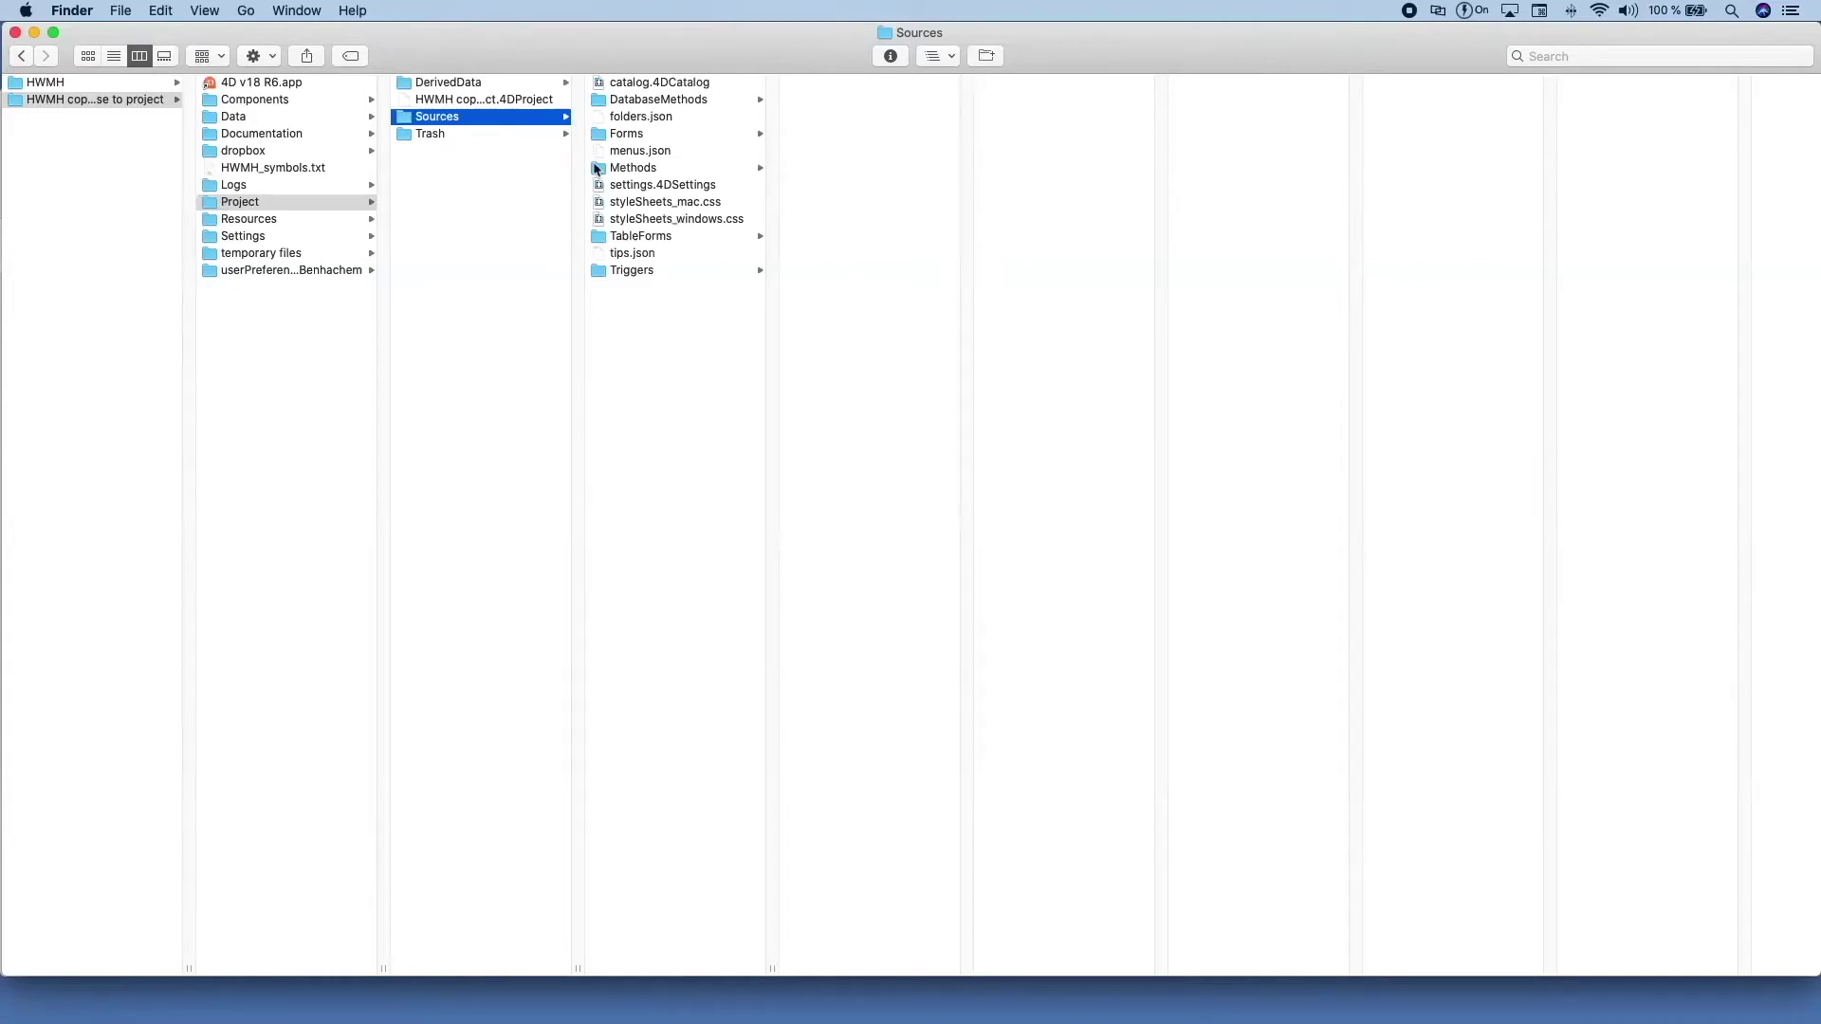
Browse the Forms folder to hdb_oneYearOfAppointments and preview the contents of its form.4DForm file.
click(656, 140)
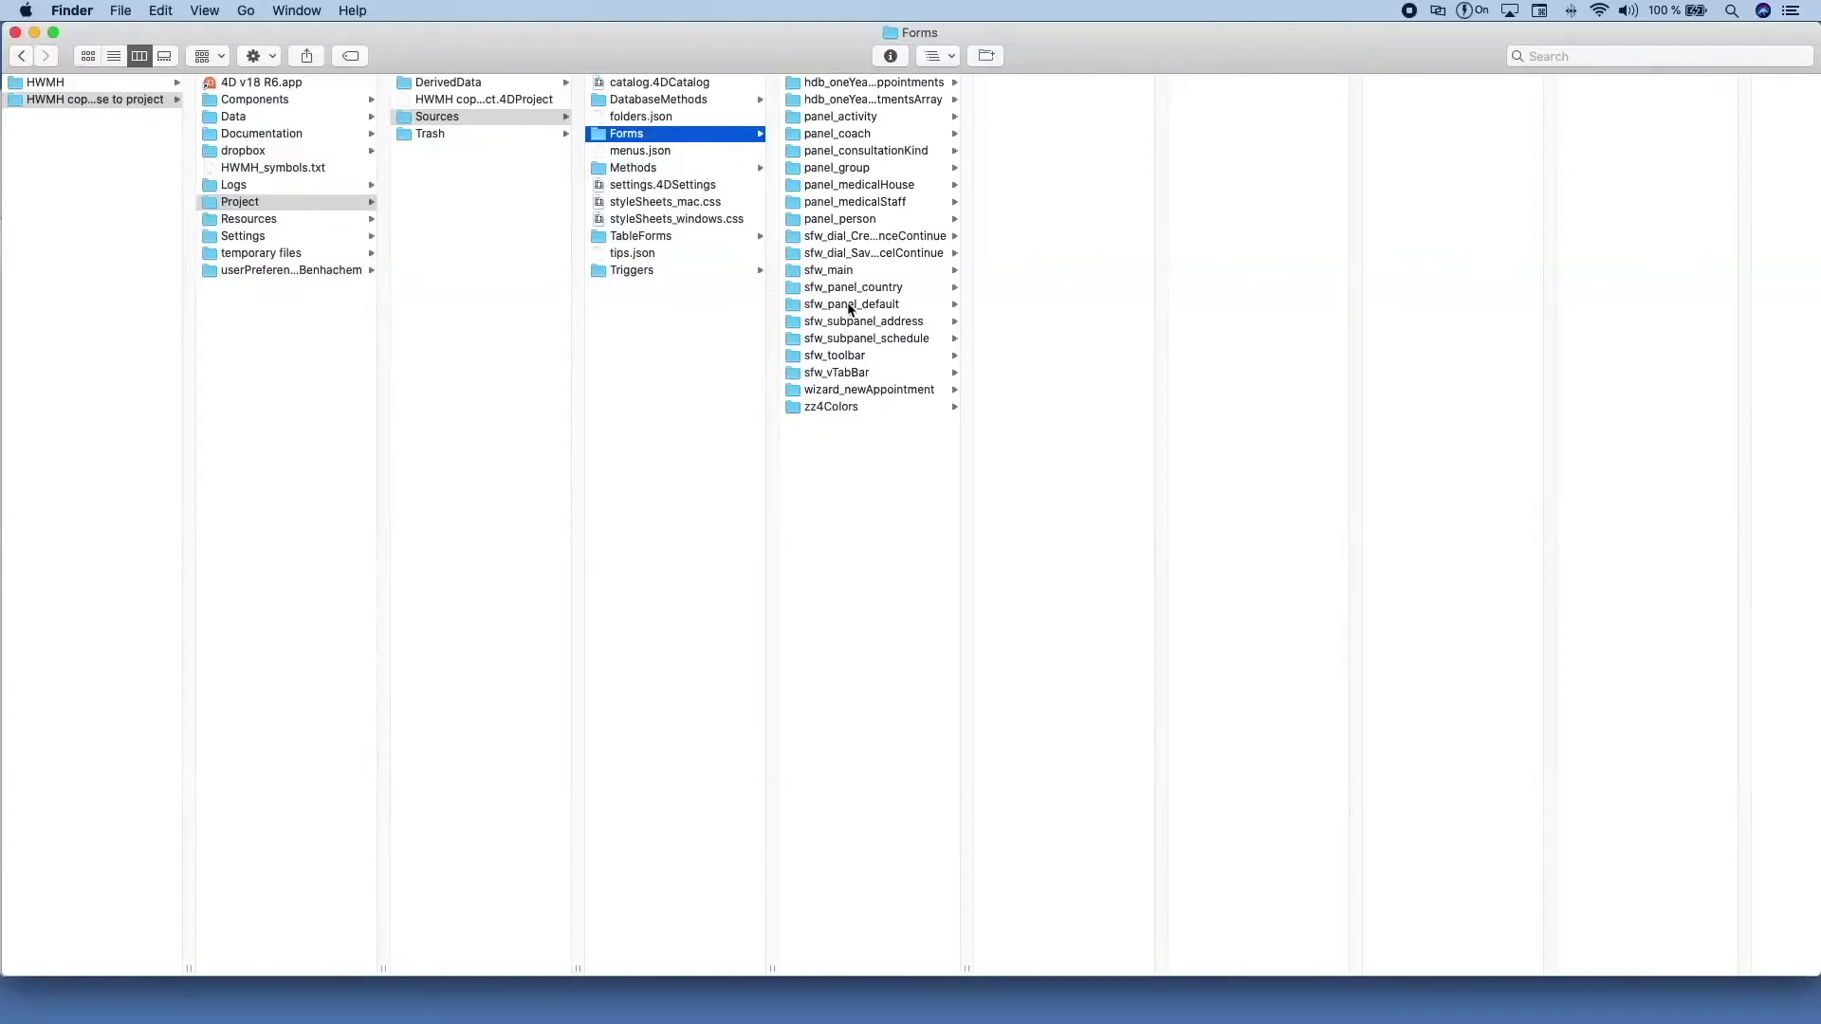
click(880, 86)
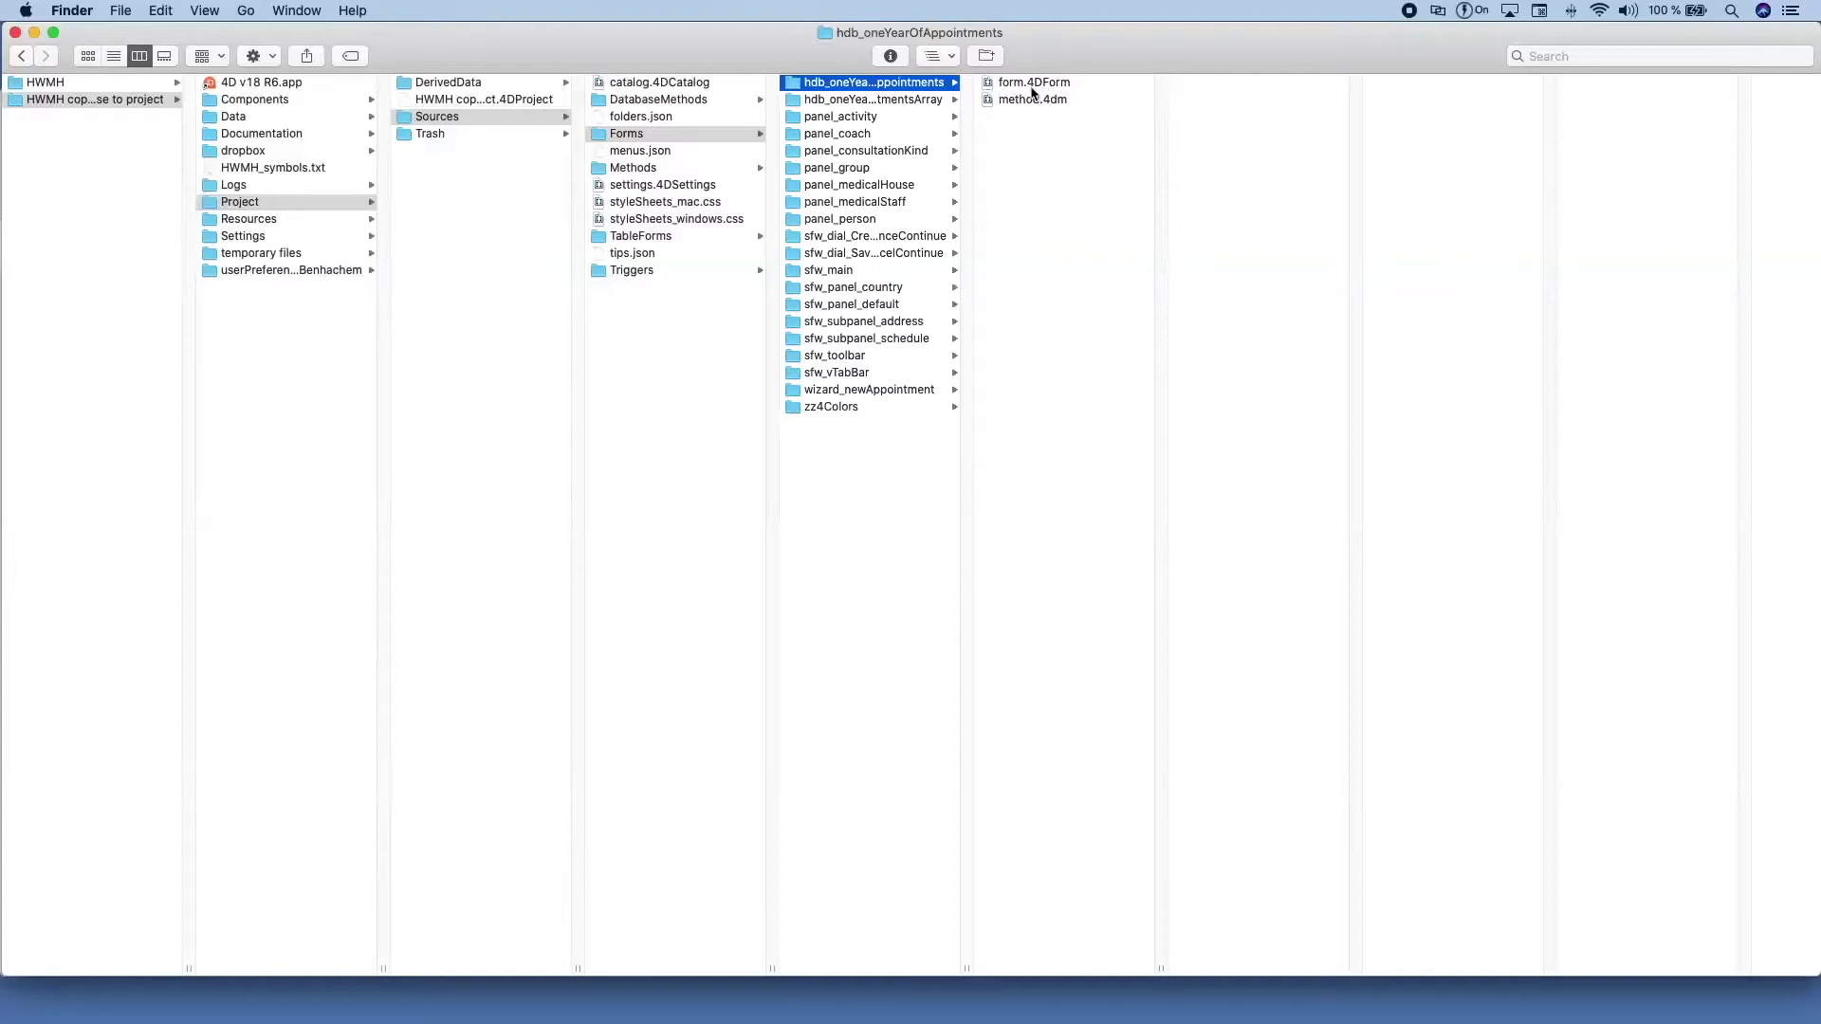
click(1062, 84)
double_click(1062, 84)
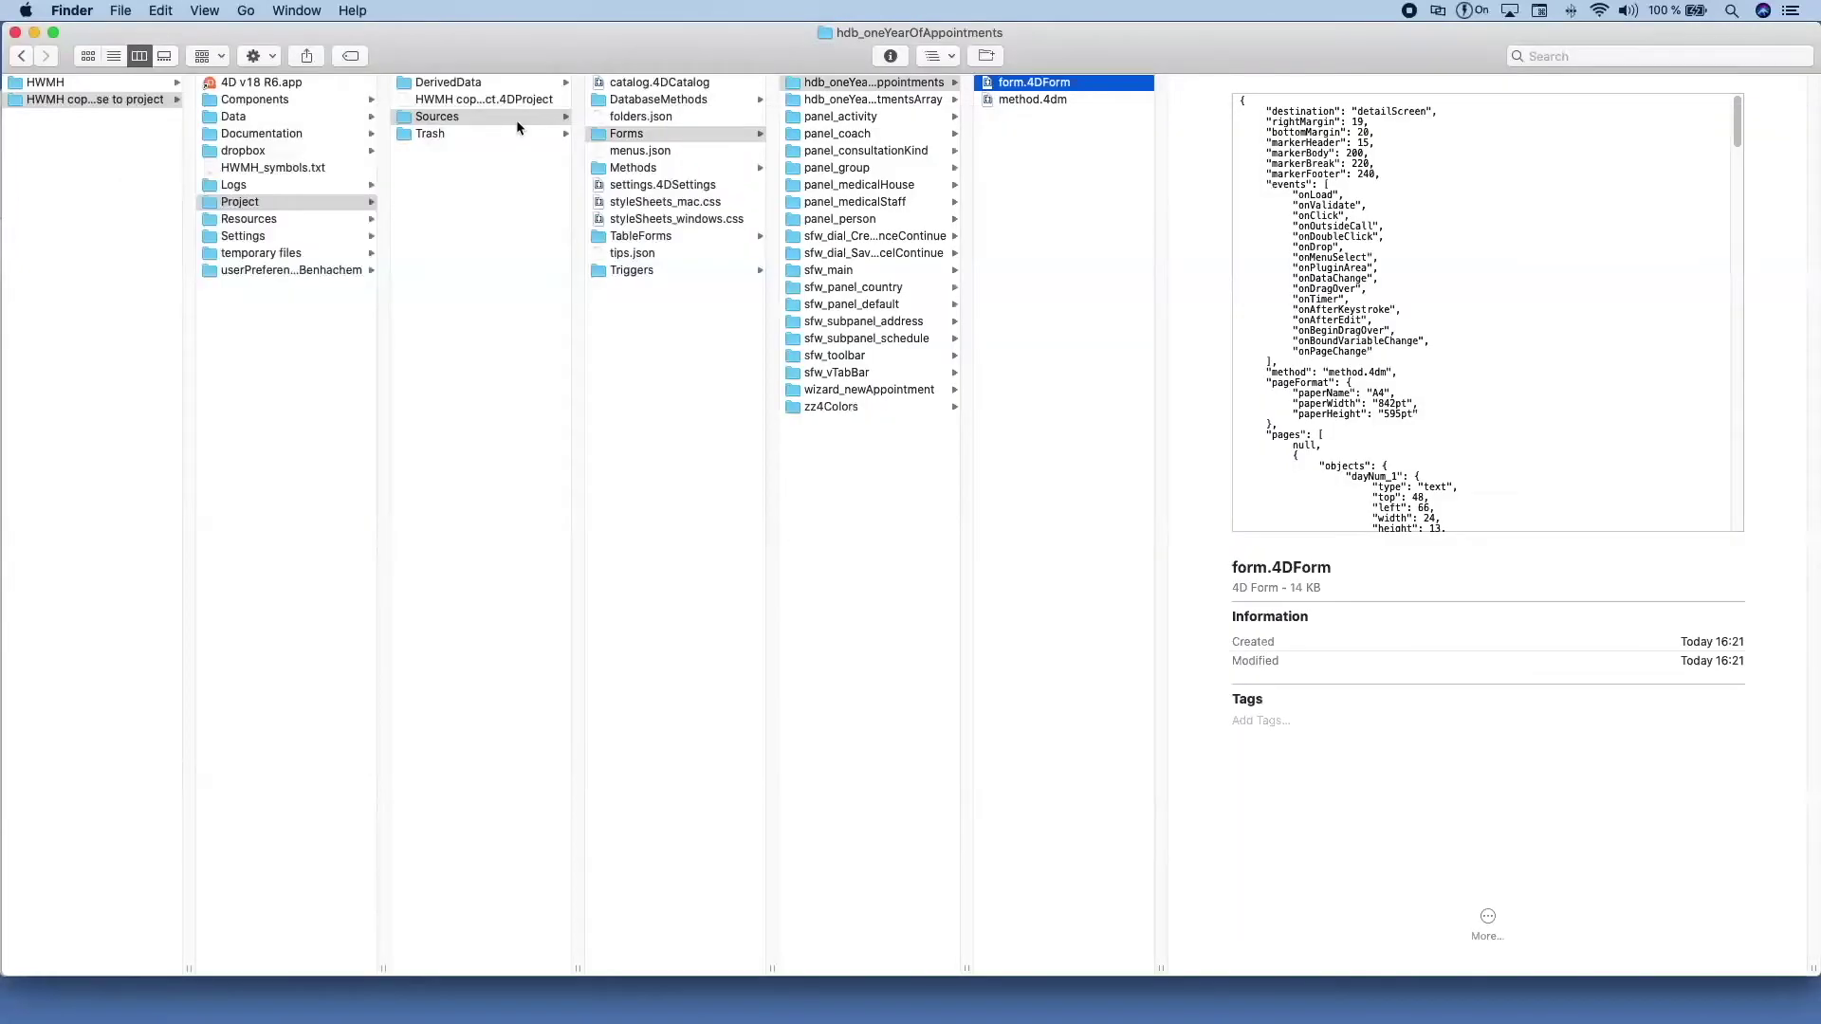
Preview the hdb_oneYearOfAppointments form's method.4dm, open it in Brackets, and return to Finder.
key(super+Tab)
click(1043, 102)
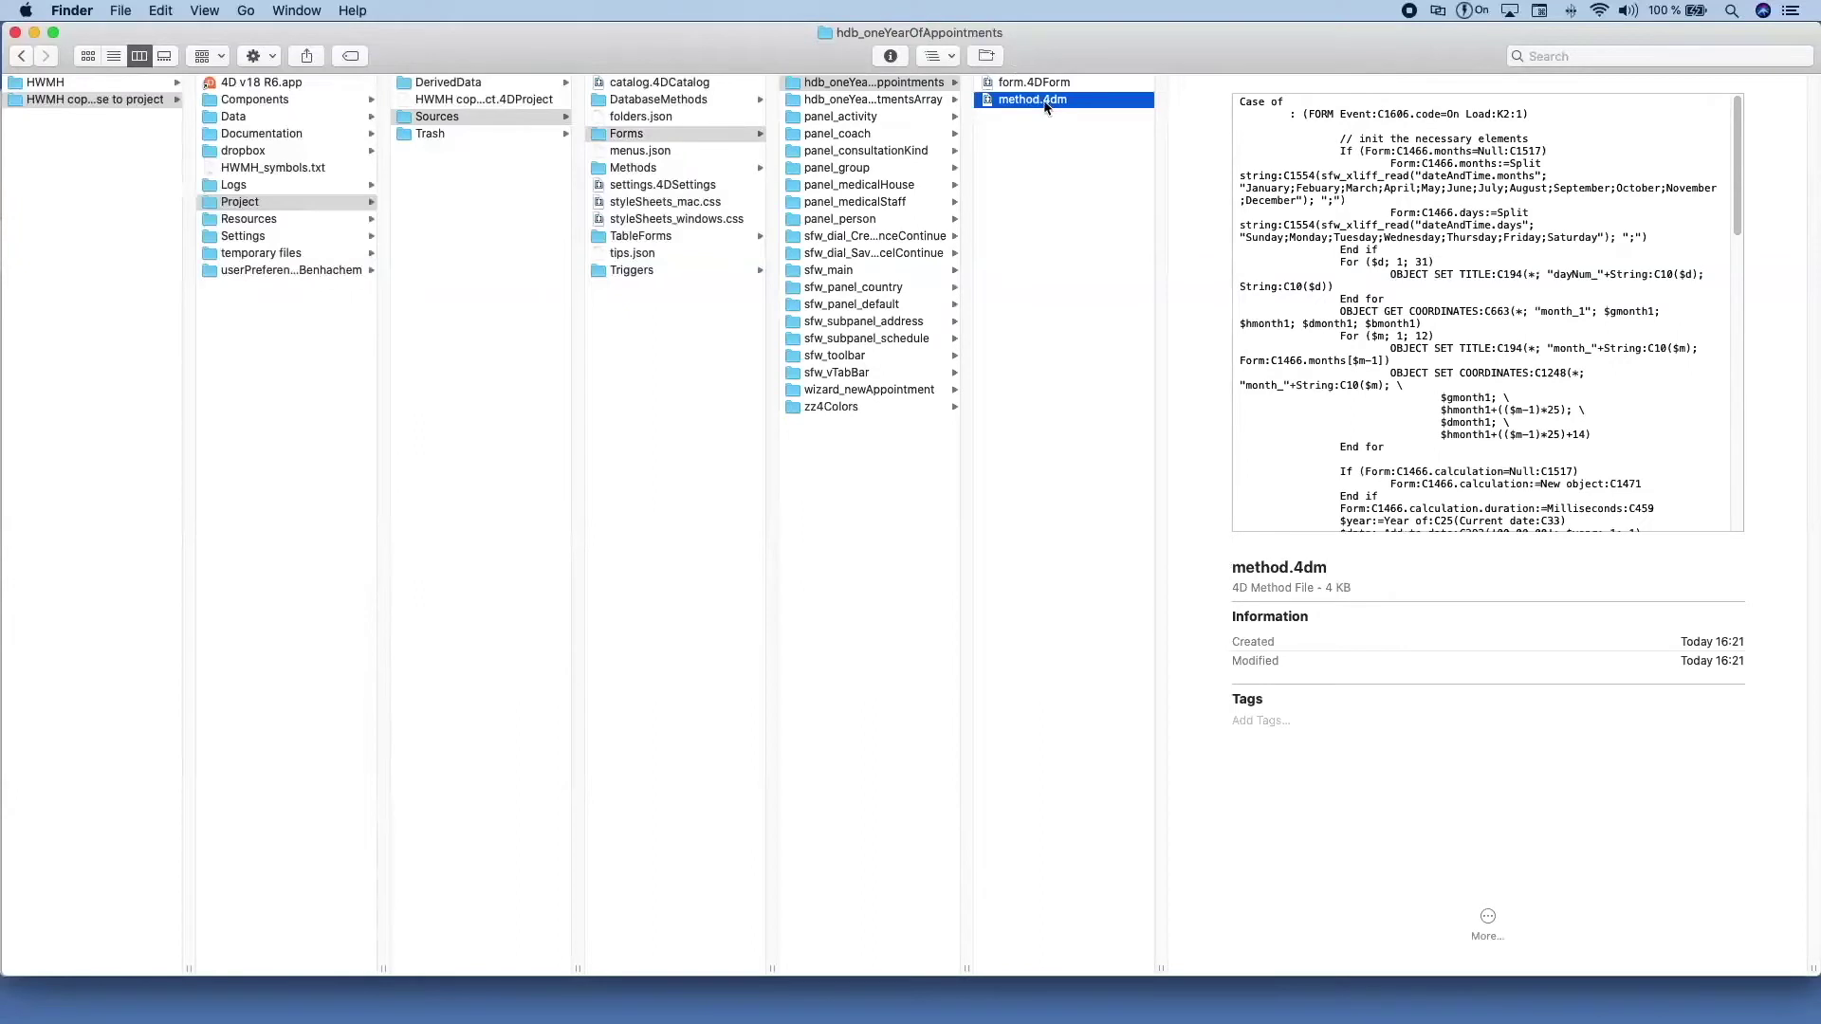
double_click(1046, 101)
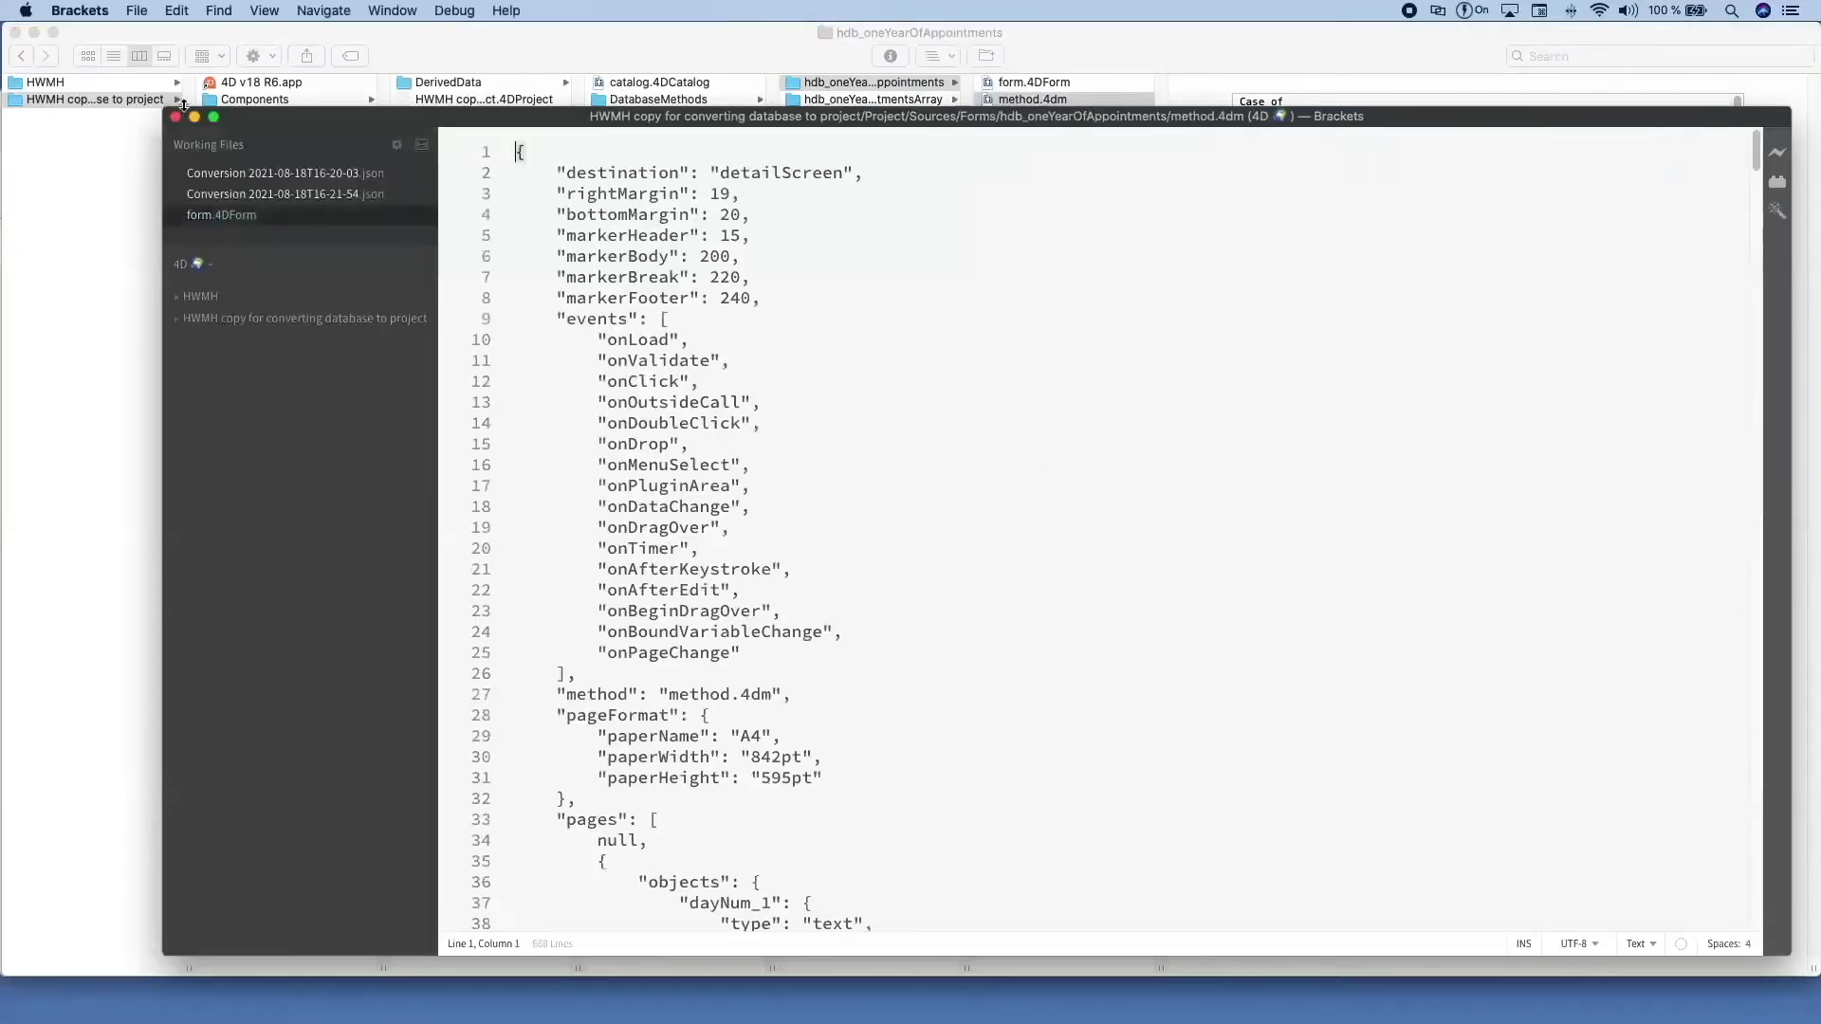
key(super+Tab)
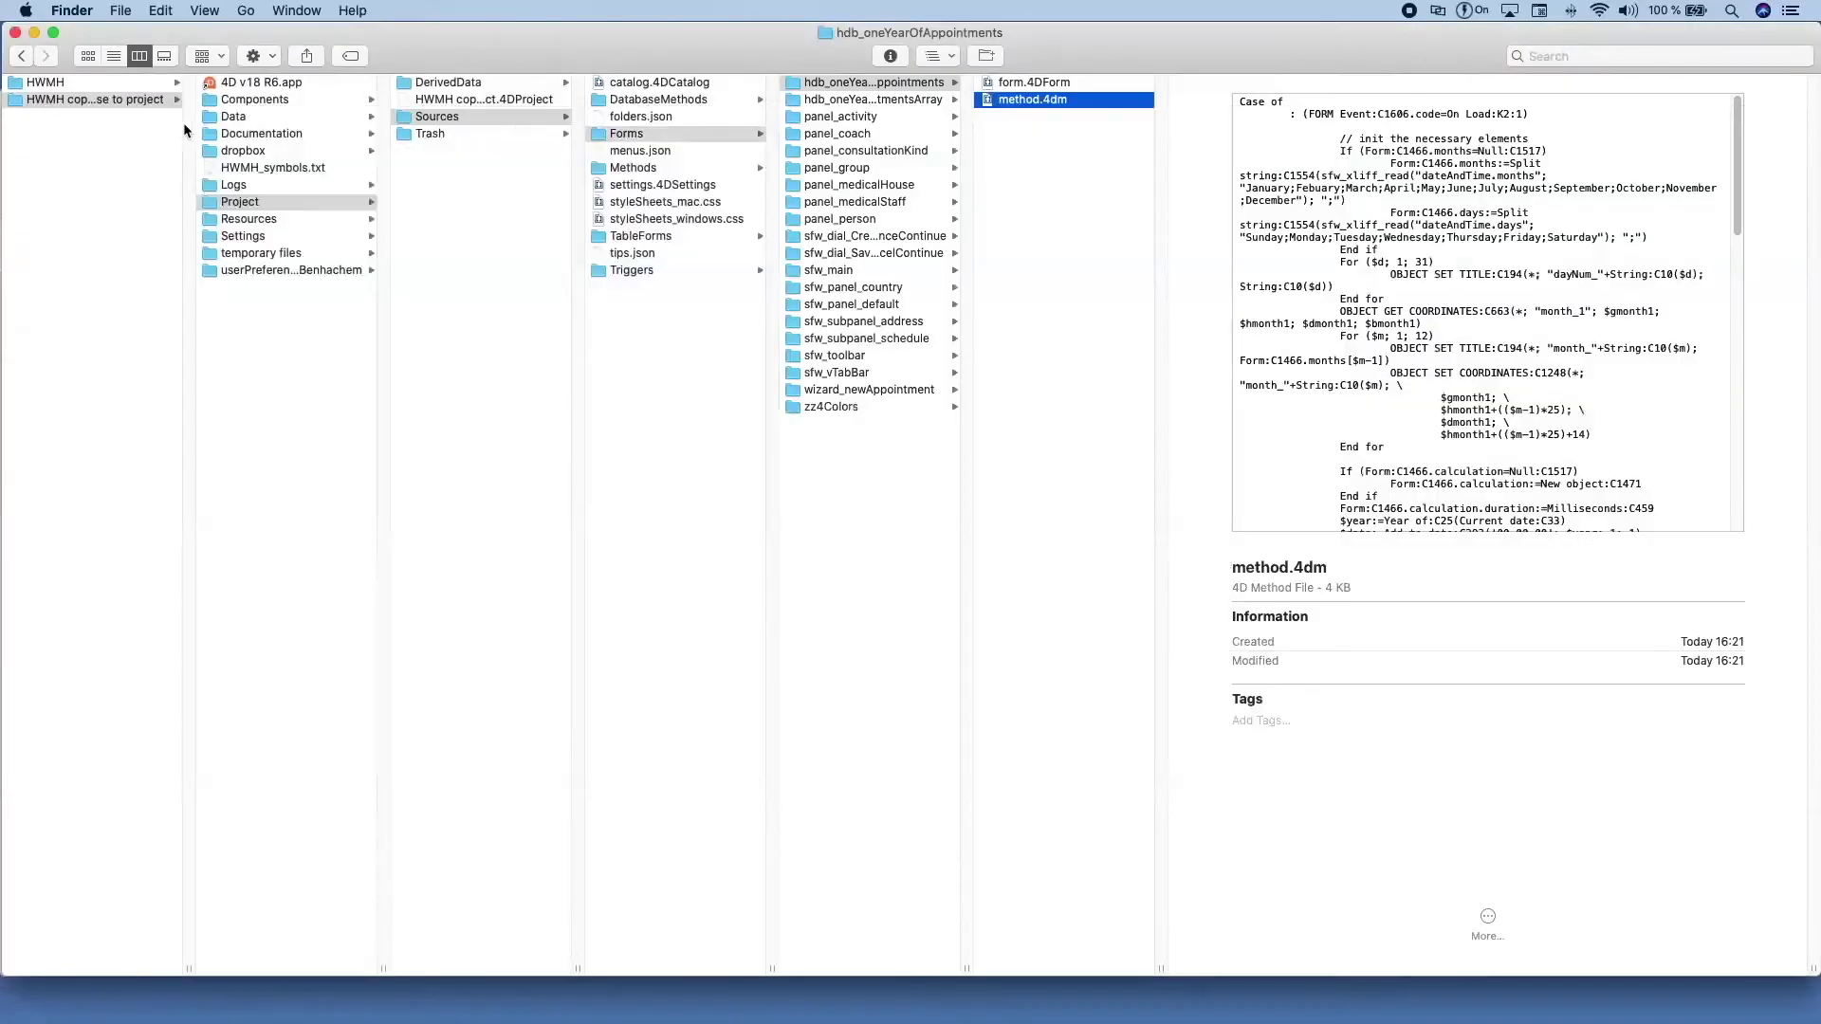
Show the contents of the Methods, TableForms, Triggers and DatabaseMethods folders inside Sources, one after another.
click(665, 170)
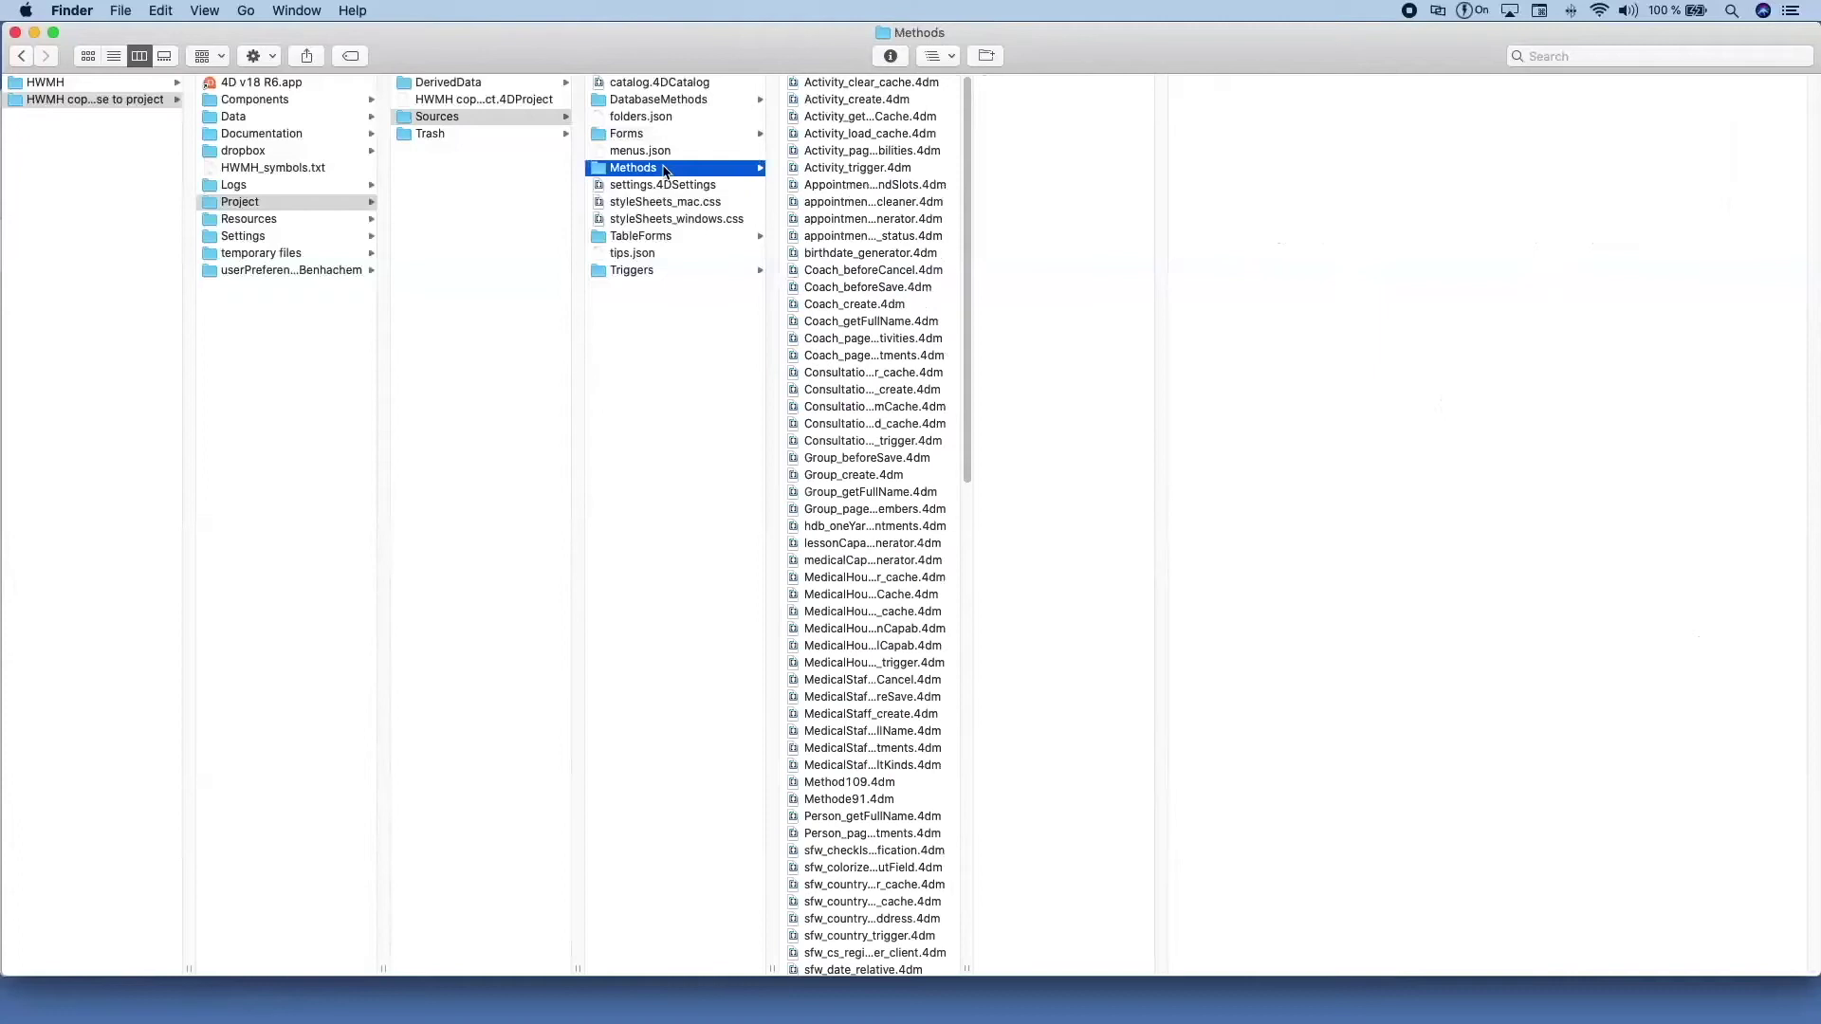
click(675, 236)
click(645, 275)
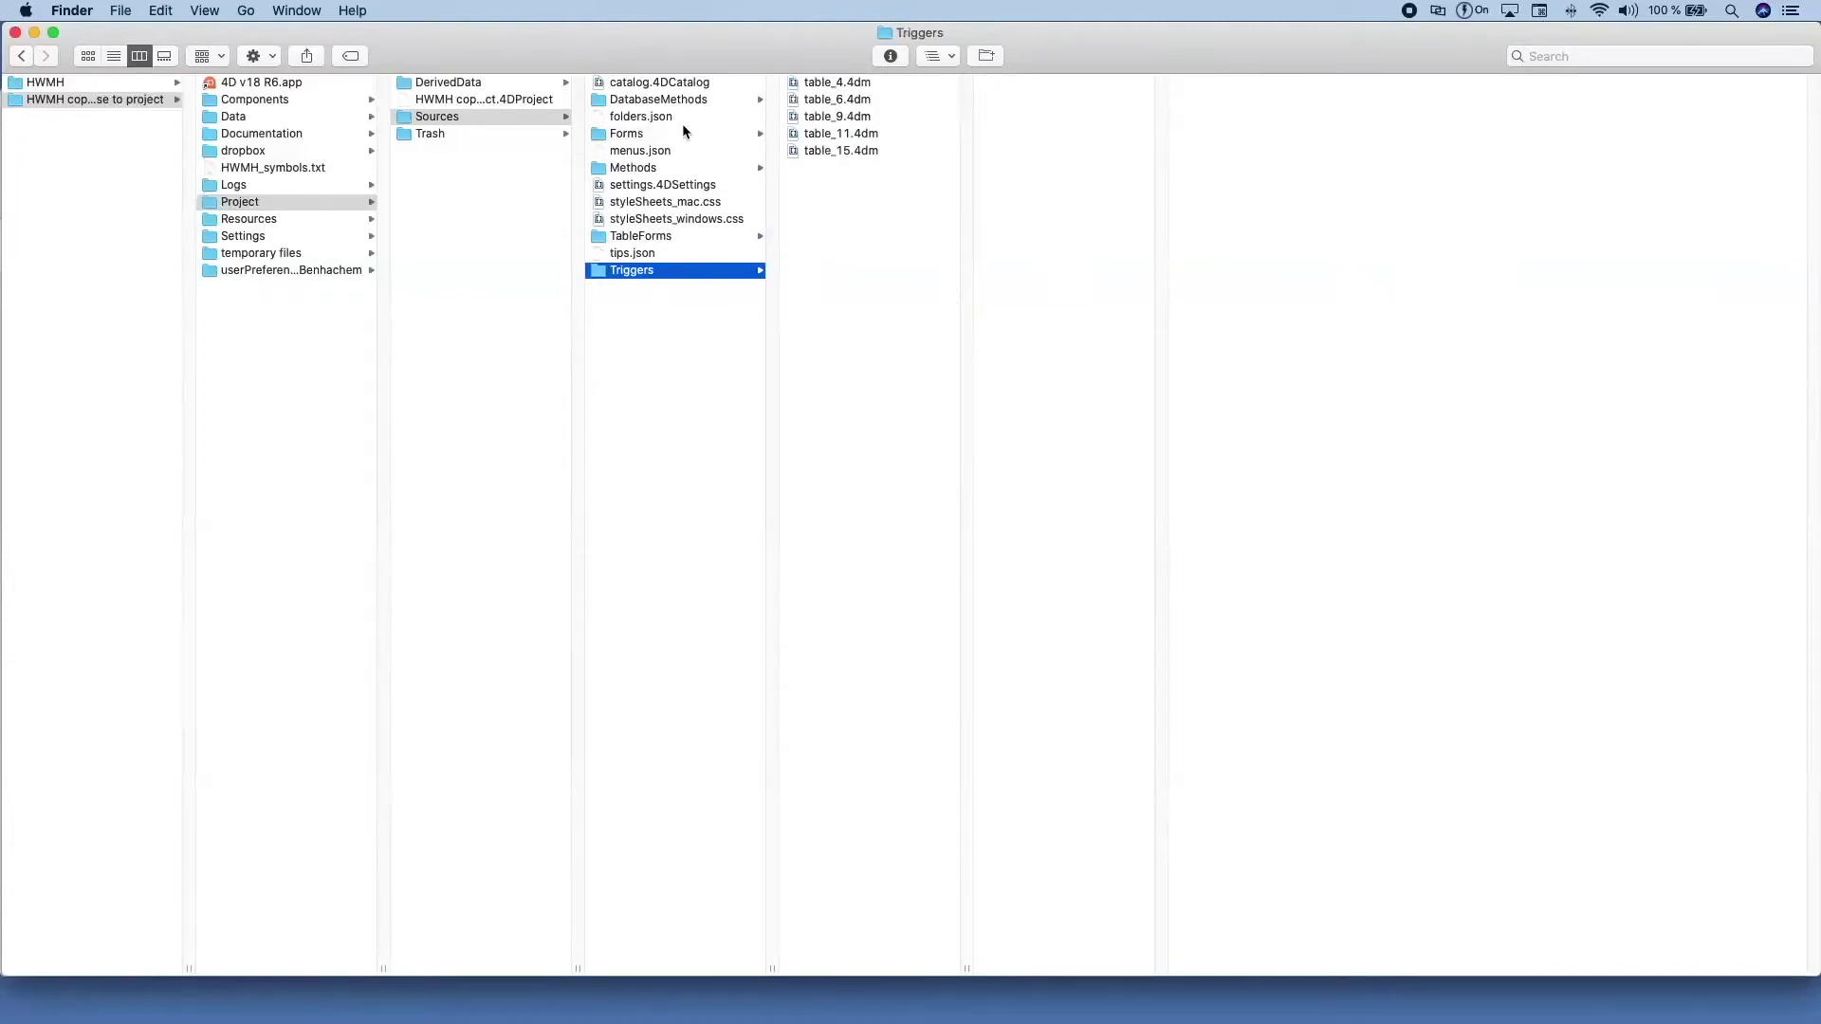
click(663, 102)
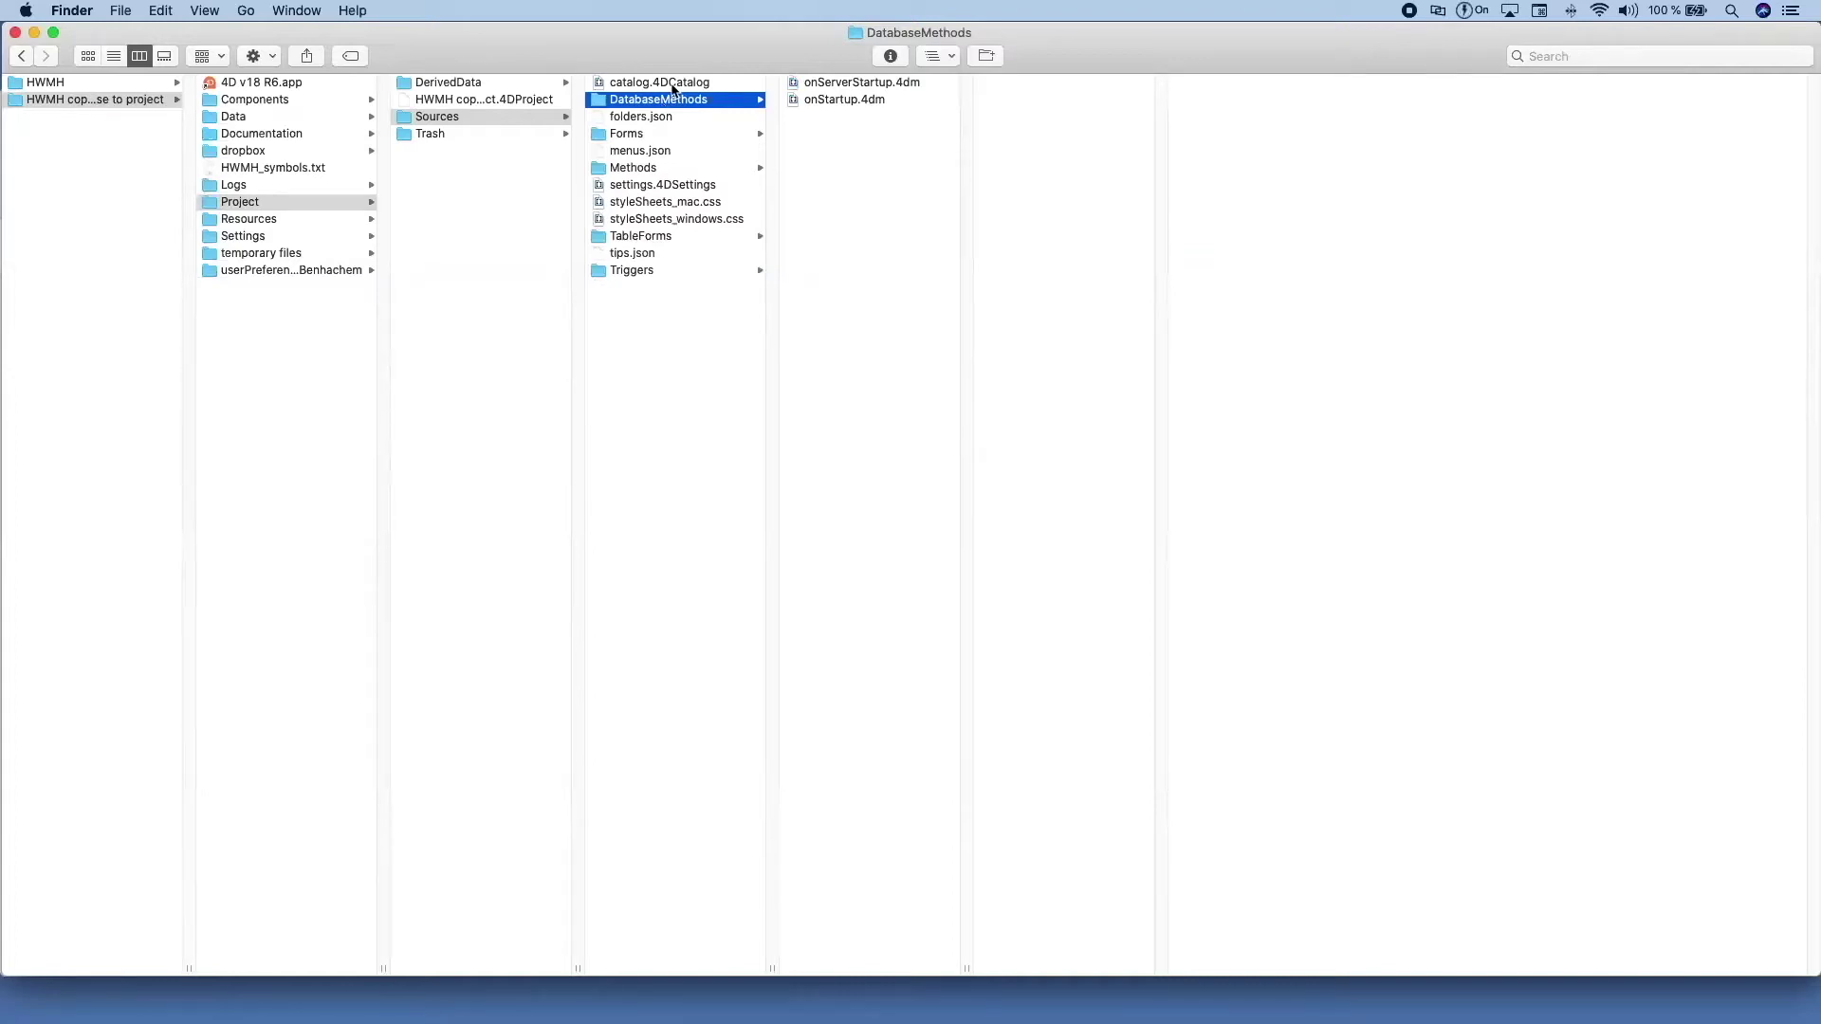
Open catalog.4DCatalog from the Sources folder in Brackets, examine its table and field definitions, and close the editor window.
double_click(672, 86)
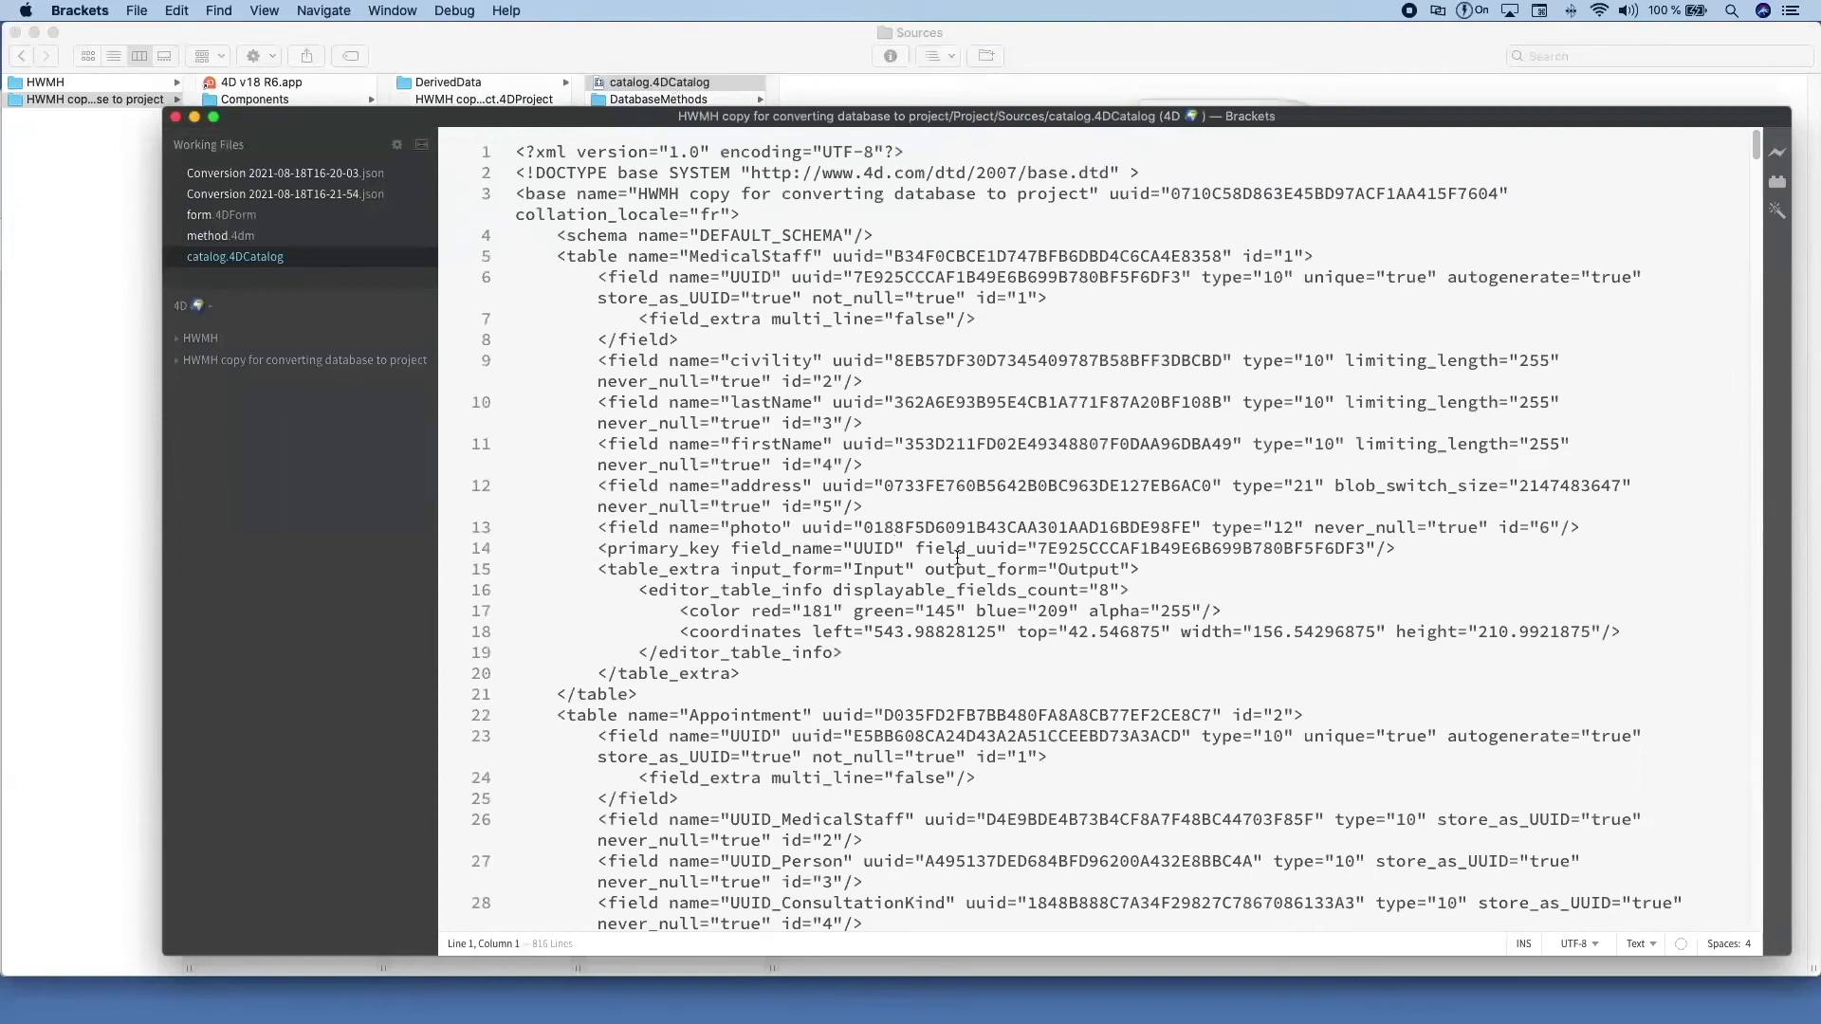
scroll(958, 557, down, 10)
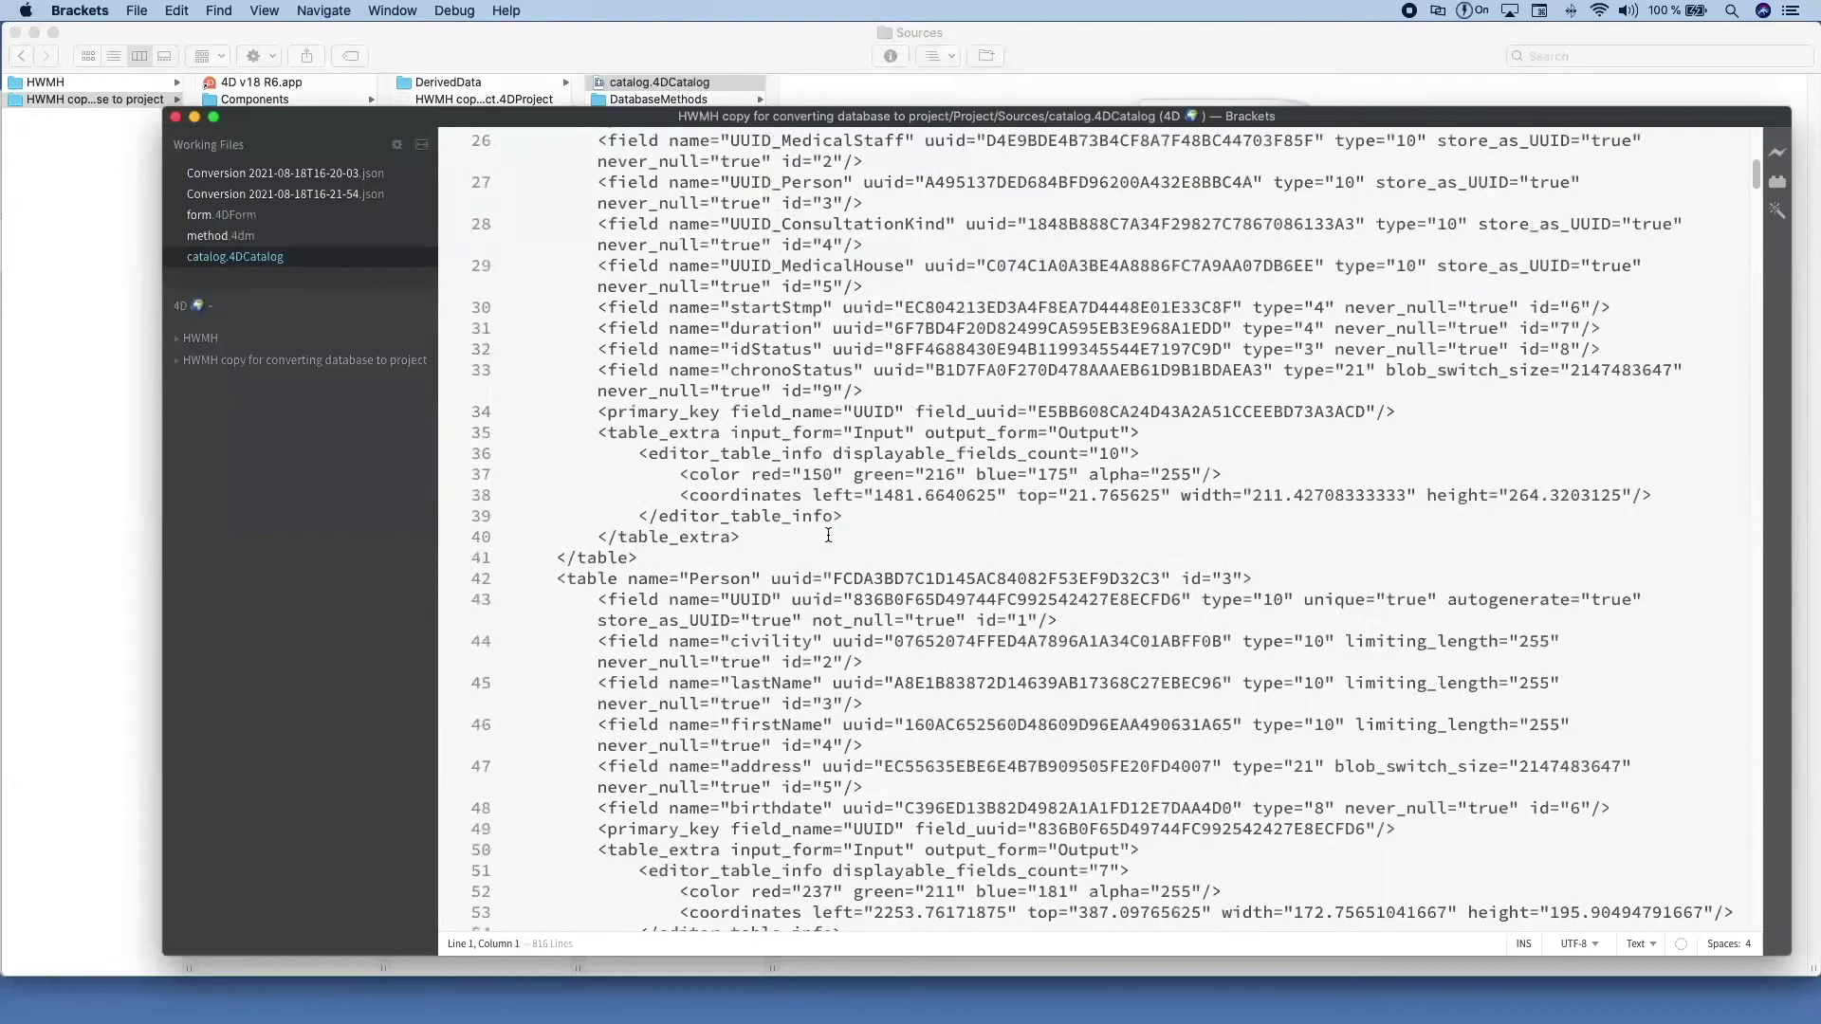
click(175, 116)
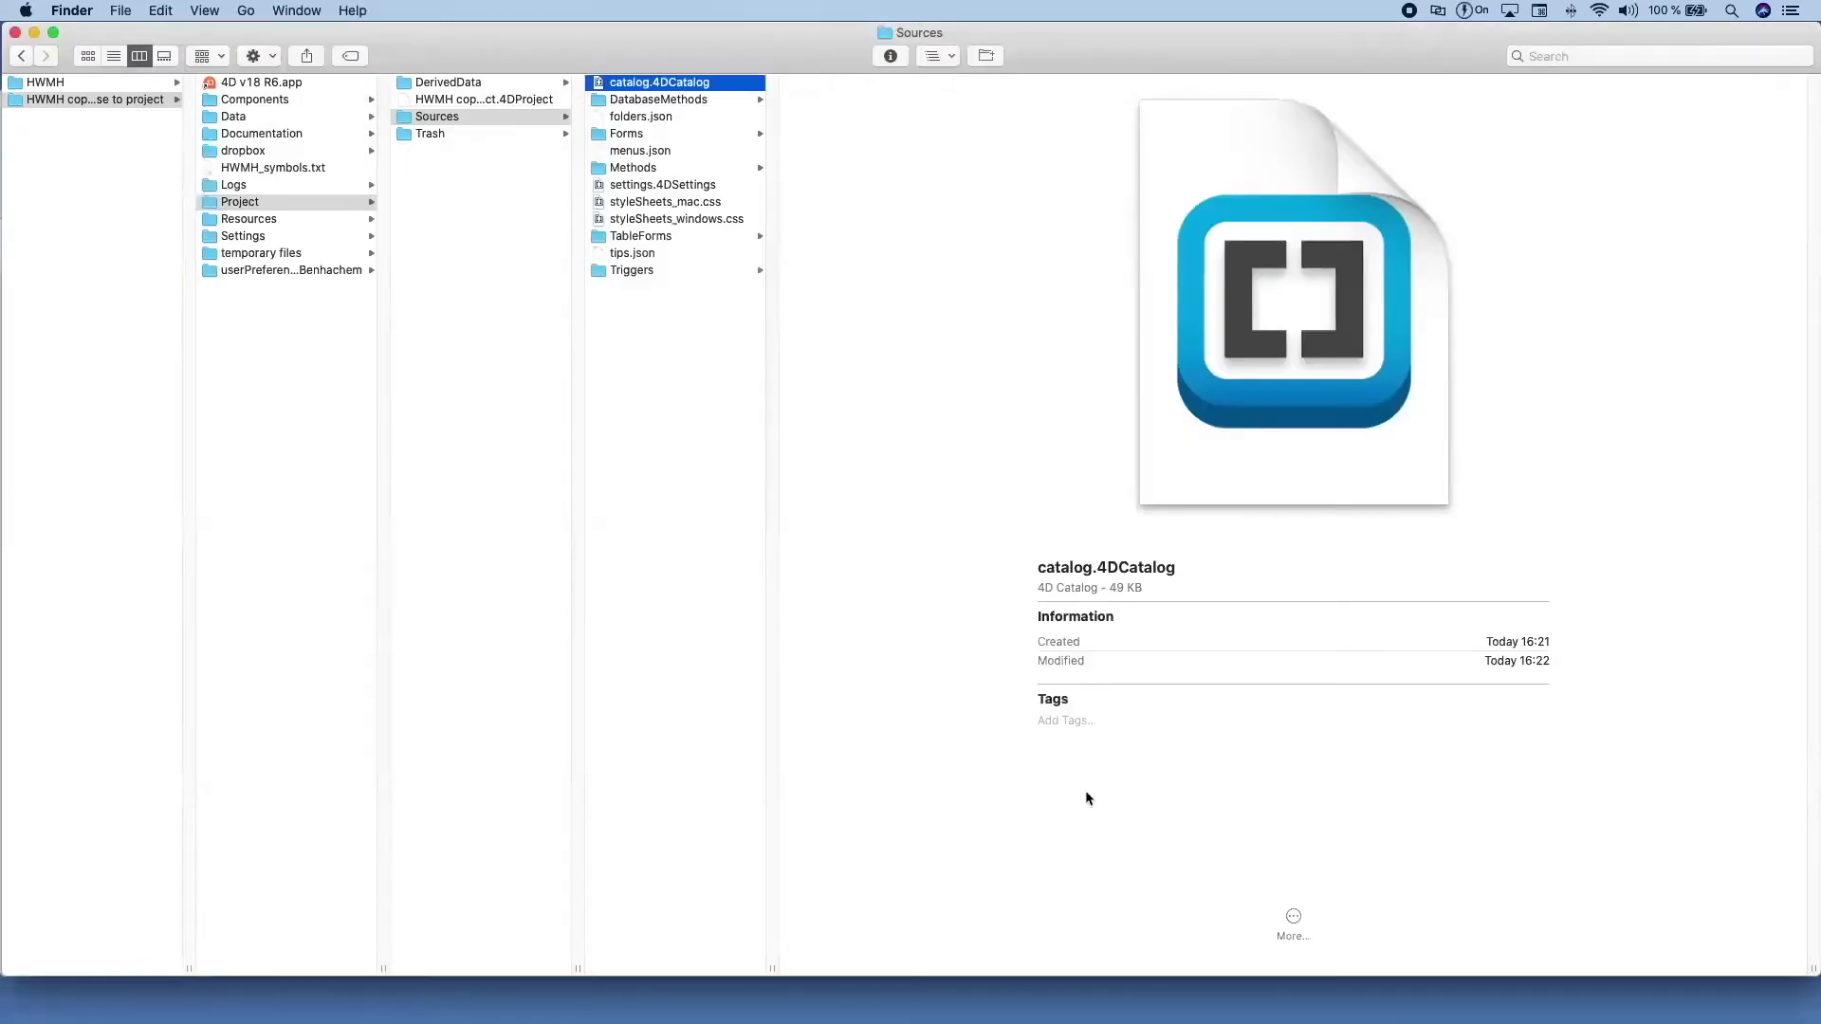